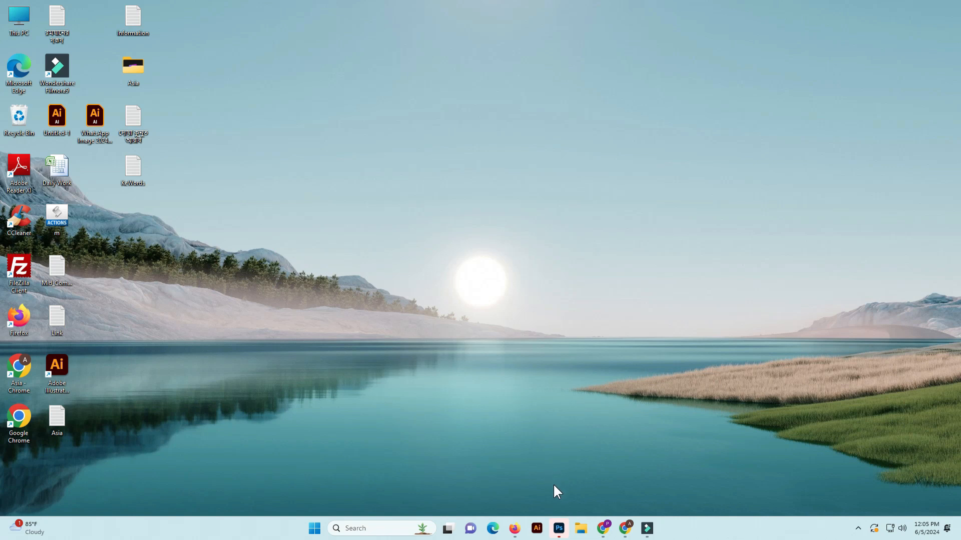
Step: Switch to Adobe Illustrator and create a new document 2000 px wide and 2000 px high
left_click(537, 529)
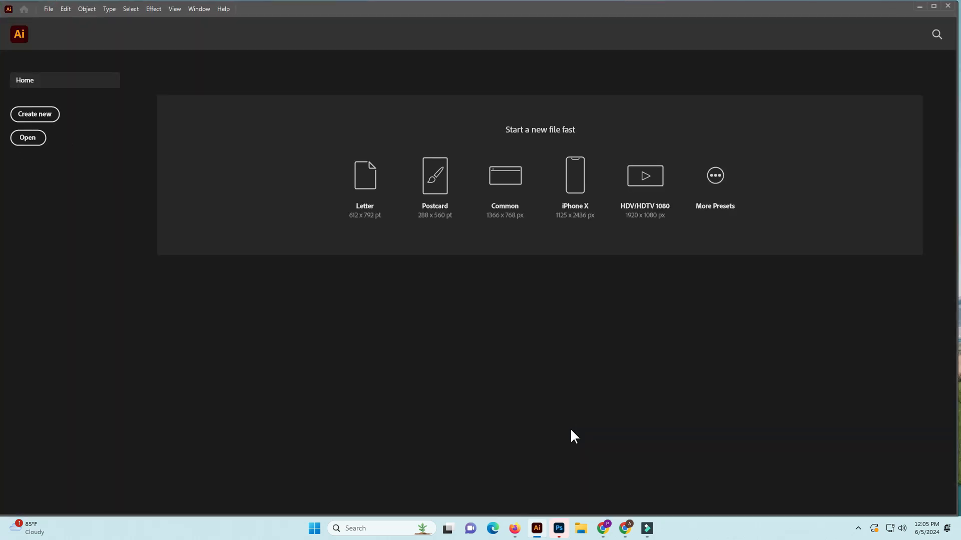
left_click(49, 10)
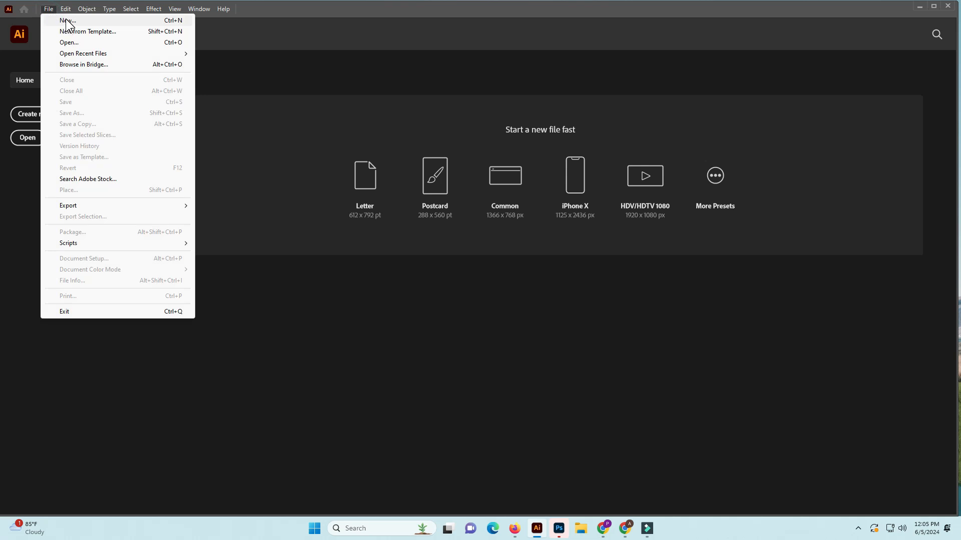
left_click(66, 20)
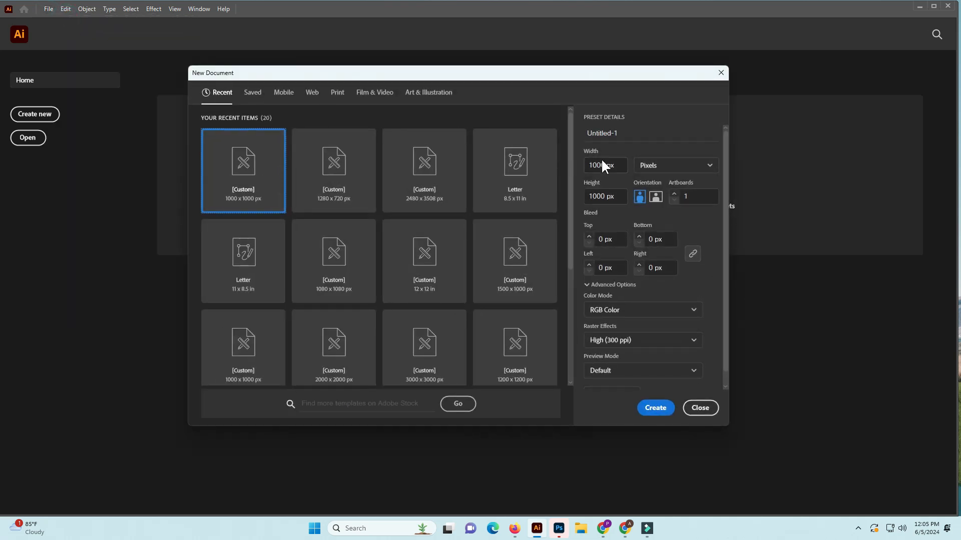
left_click_drag(616, 165, 581, 165)
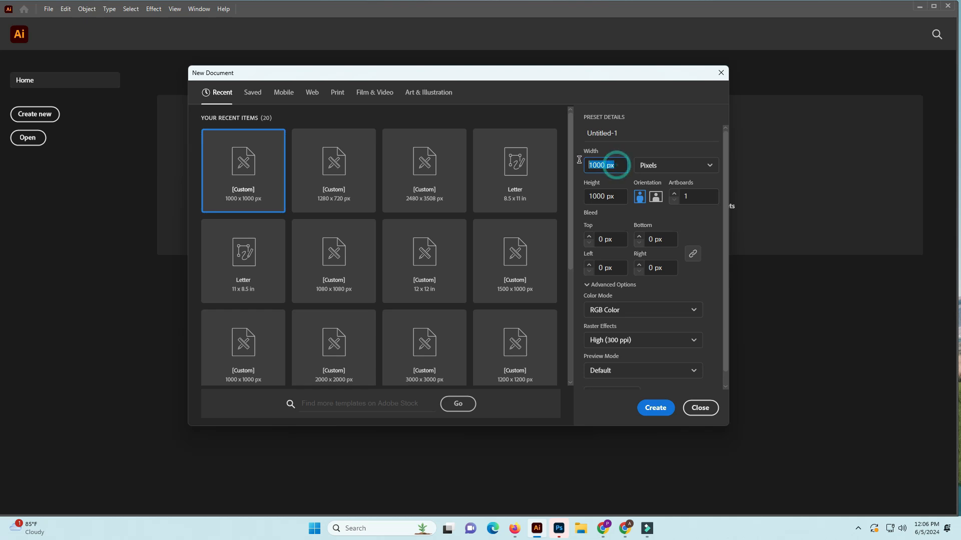
type("2000")
left_click_drag(615, 198, 551, 196)
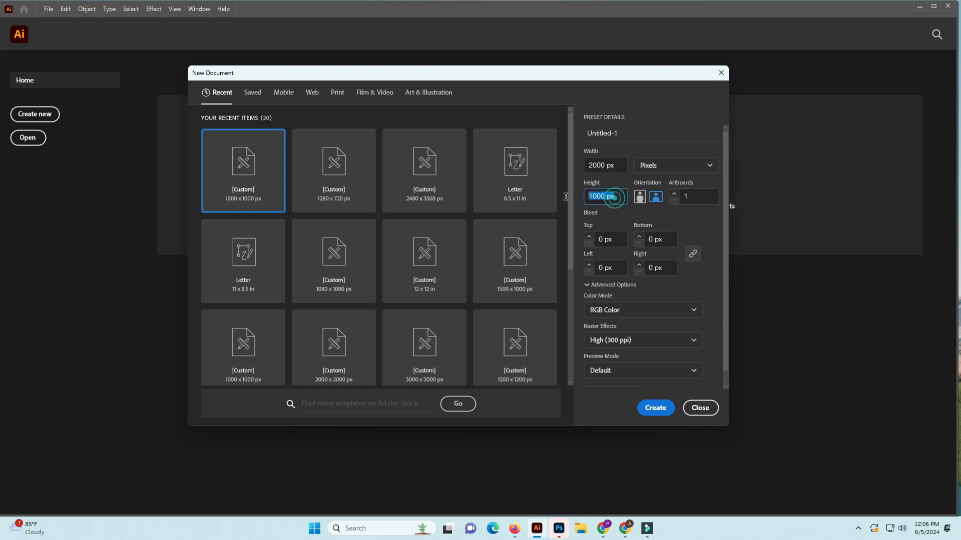
type("2000")
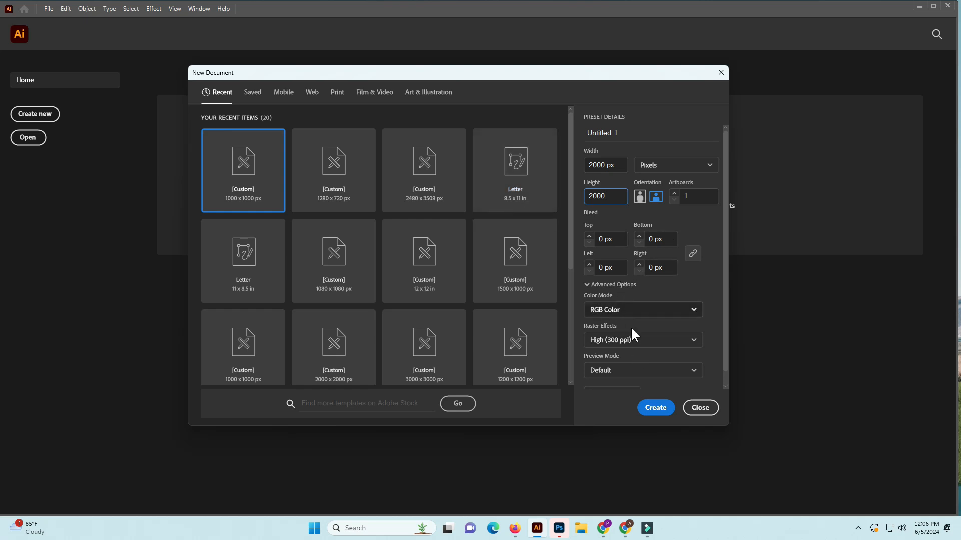
left_click(657, 407)
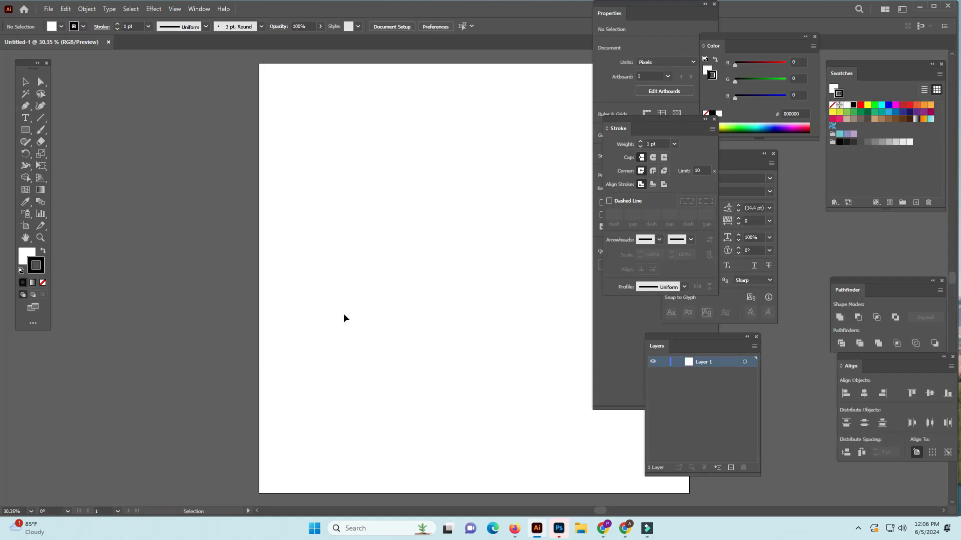
Step: Close the floating Color, Properties, Stroke, Character and Layers panels that cover the artboard
key("ctrl+minus")
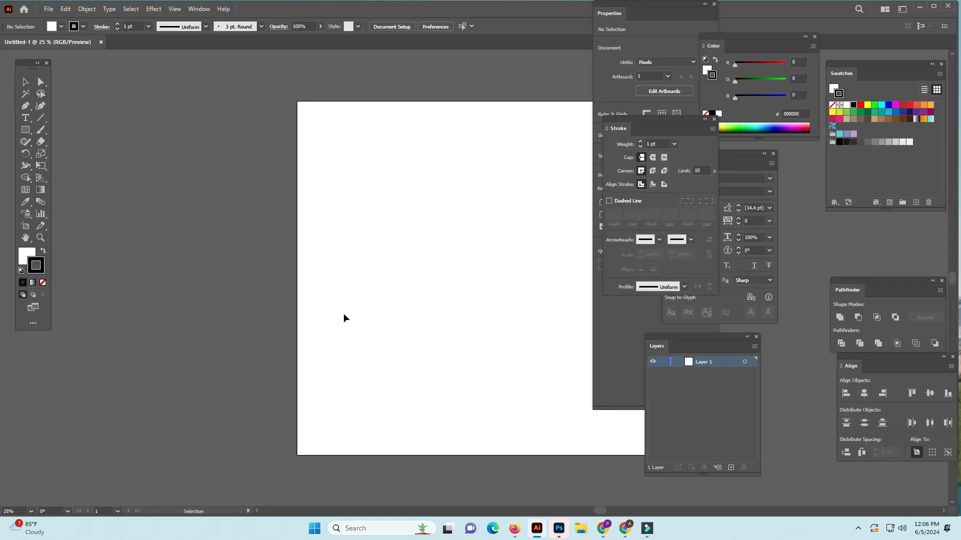
left_click(814, 37)
left_click(714, 4)
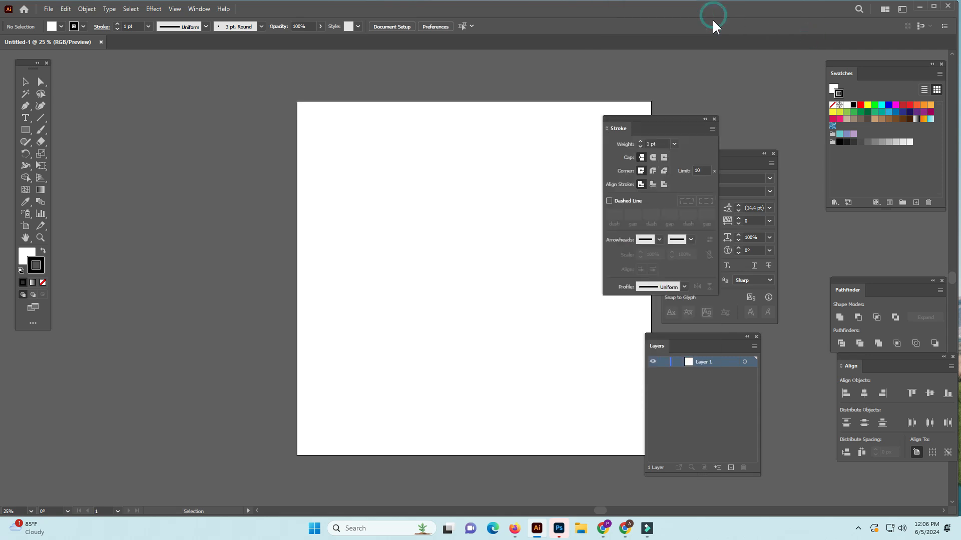
left_click(714, 120)
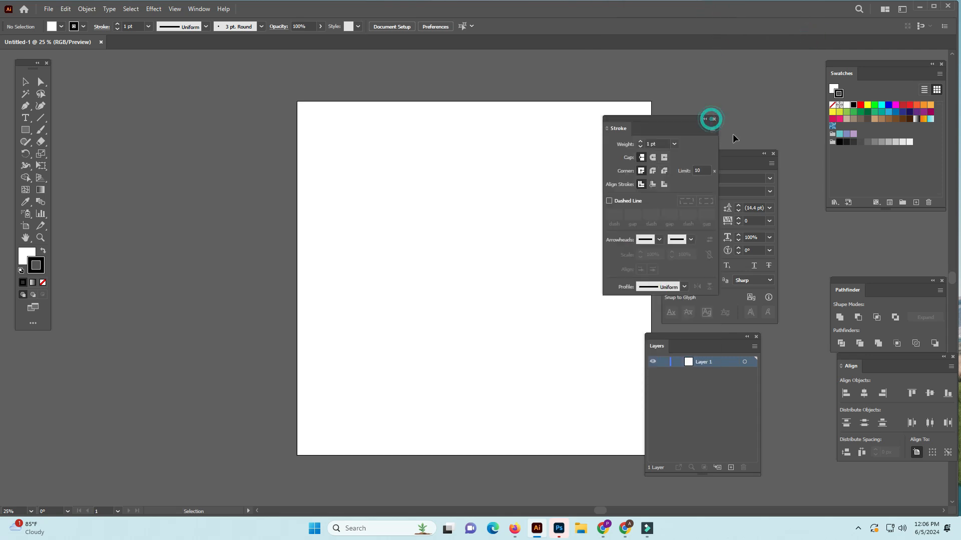
left_click(773, 153)
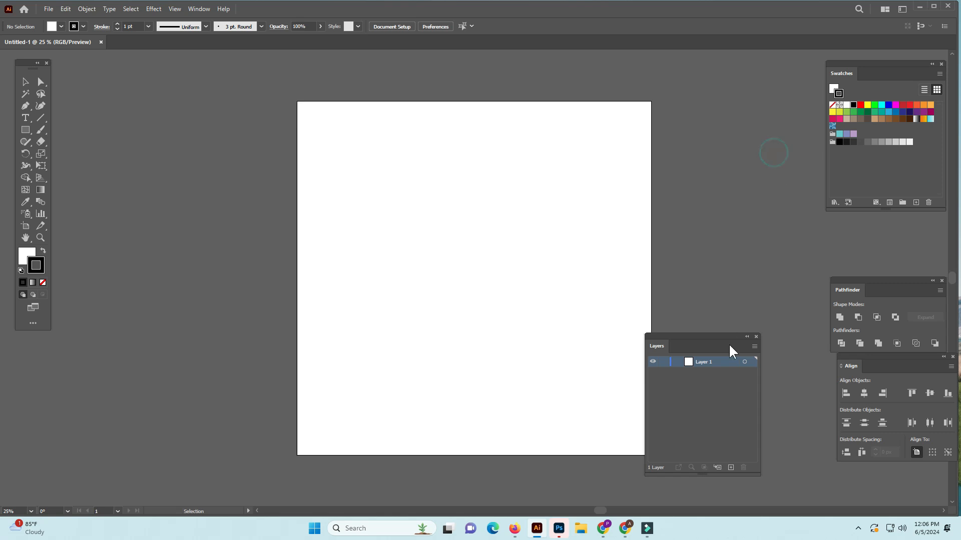
left_click(756, 337)
key("space")
left_click_drag(521, 294, 463, 293)
Step: Create a 2000 by 2000 px rectangle and centre it horizontally and vertically on the artboard
left_click(26, 130)
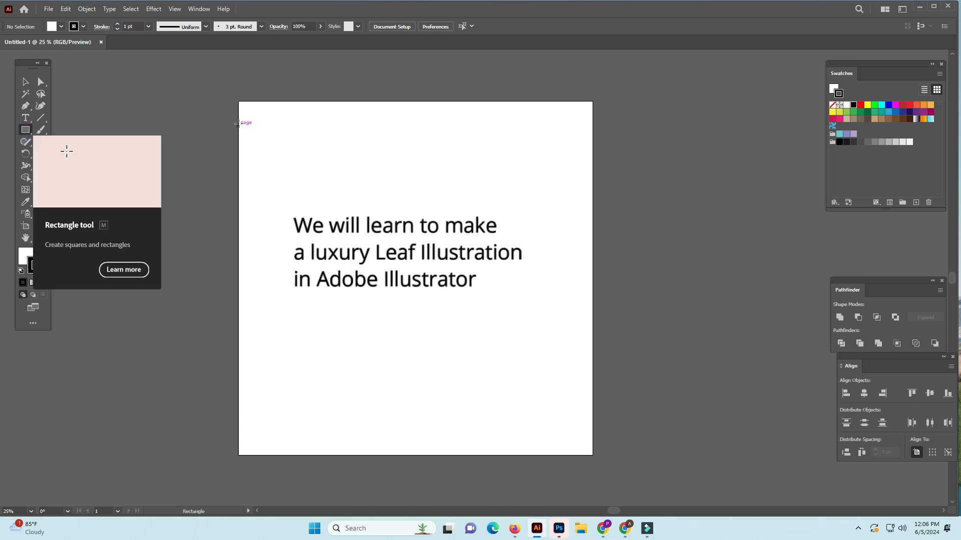
left_click(318, 149)
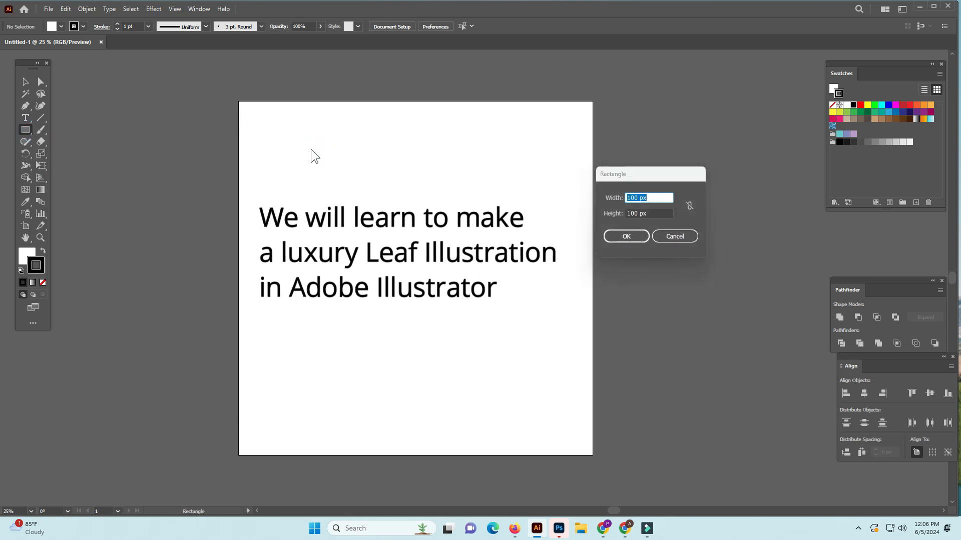
type("2000")
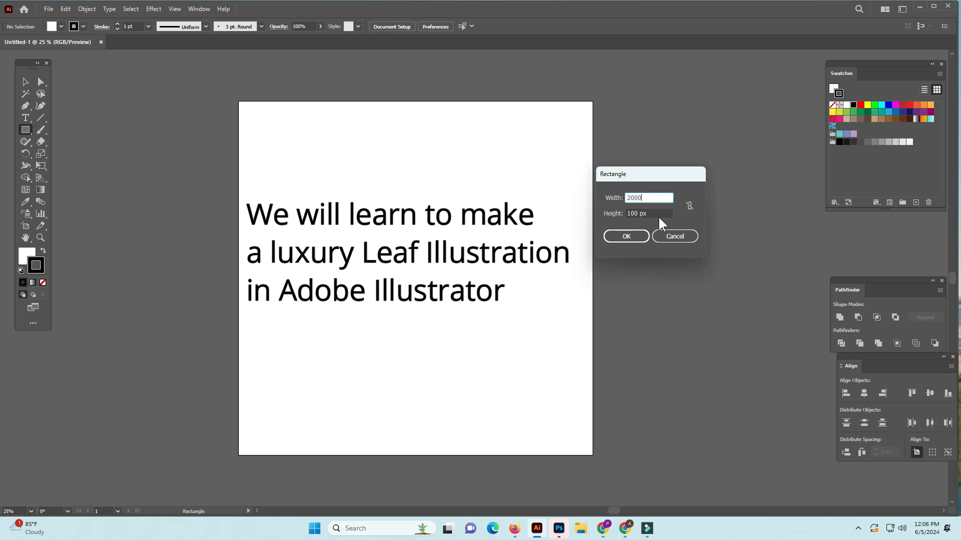
key("Tab")
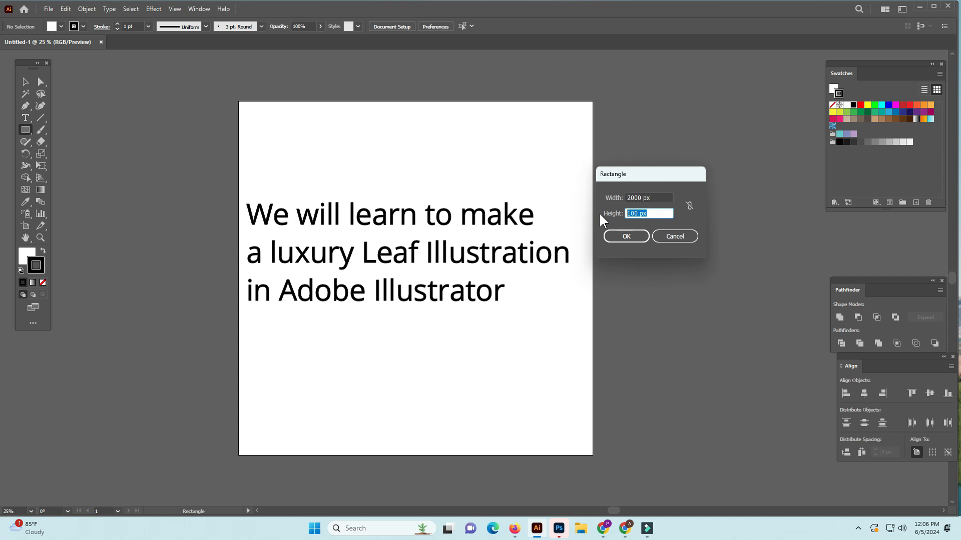
type("200")
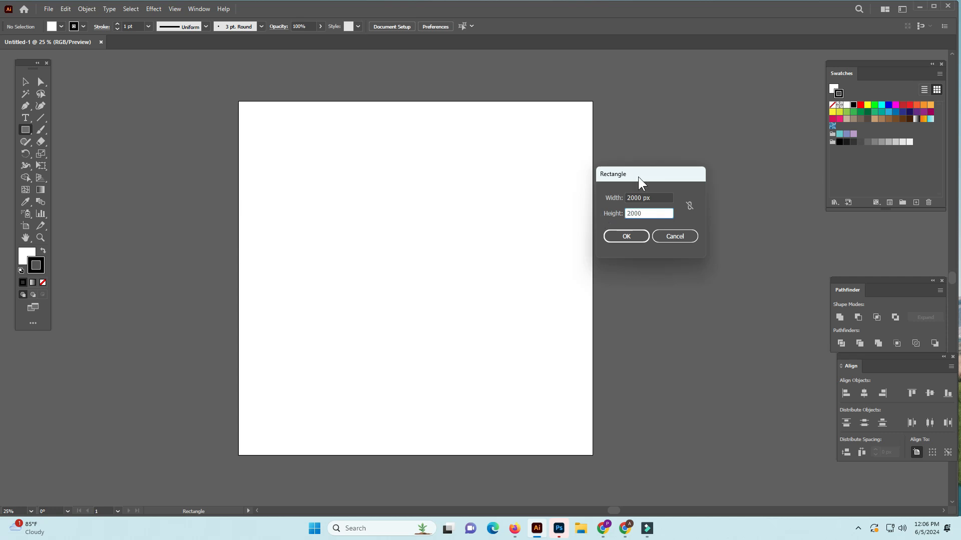
type("0")
left_click(630, 240)
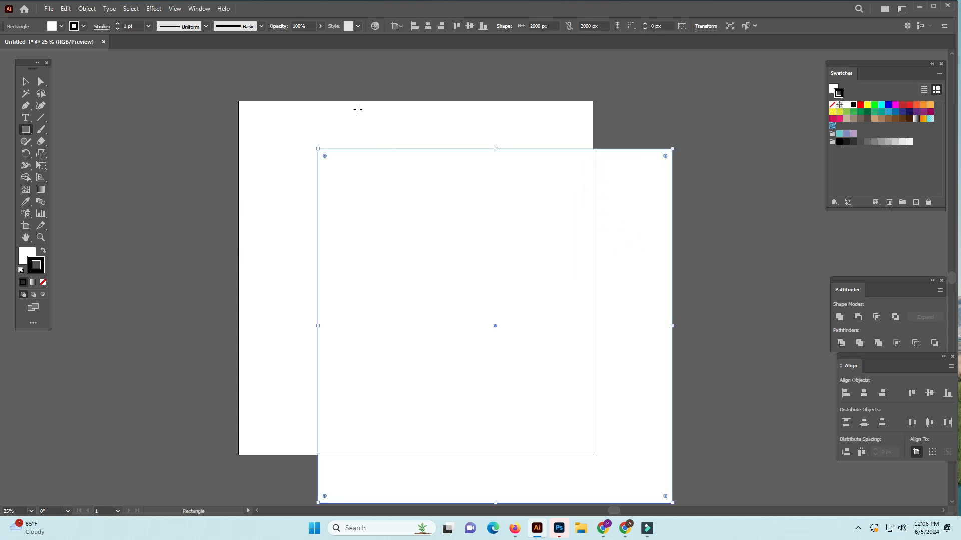
left_click(428, 26)
left_click(469, 26)
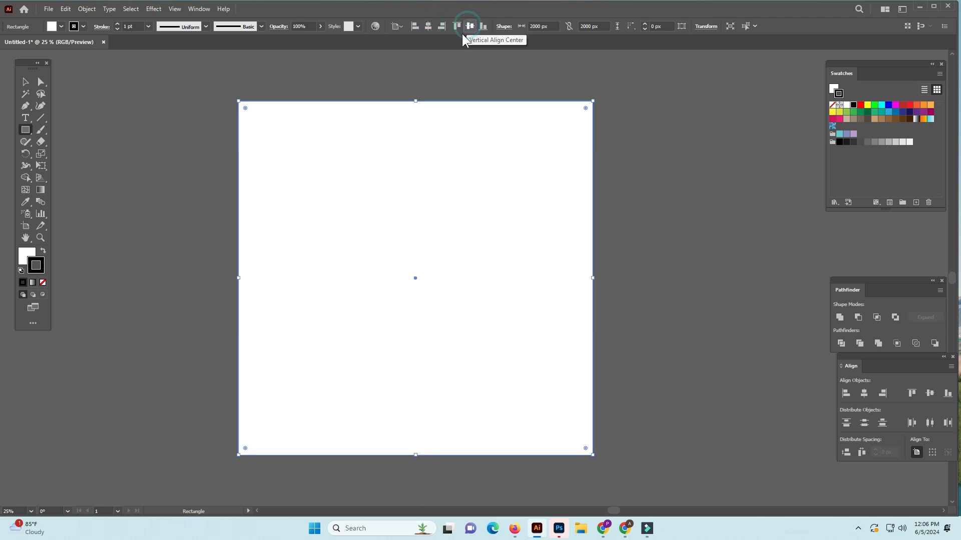
Step: Fill the background square with black, remove its stroke and deselect it
left_click(840, 142)
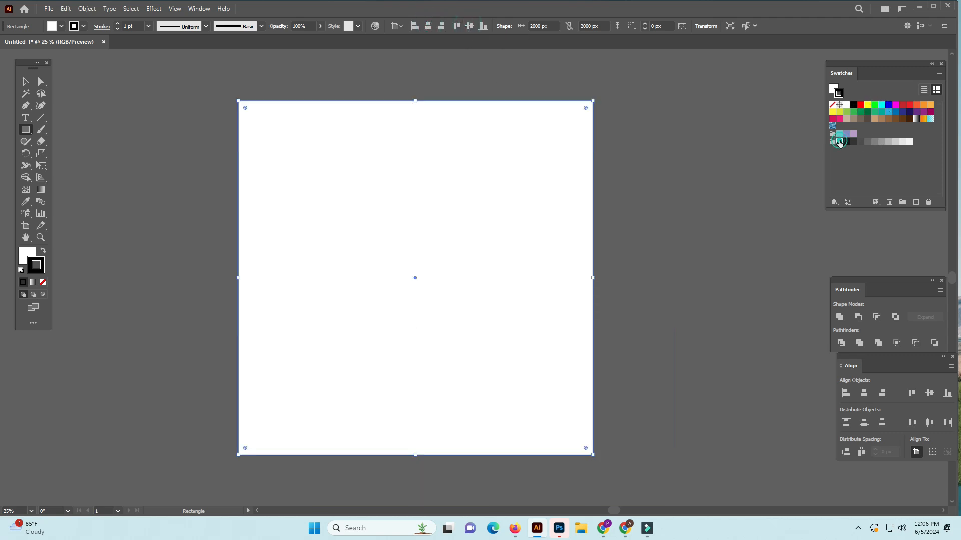
left_click(43, 251)
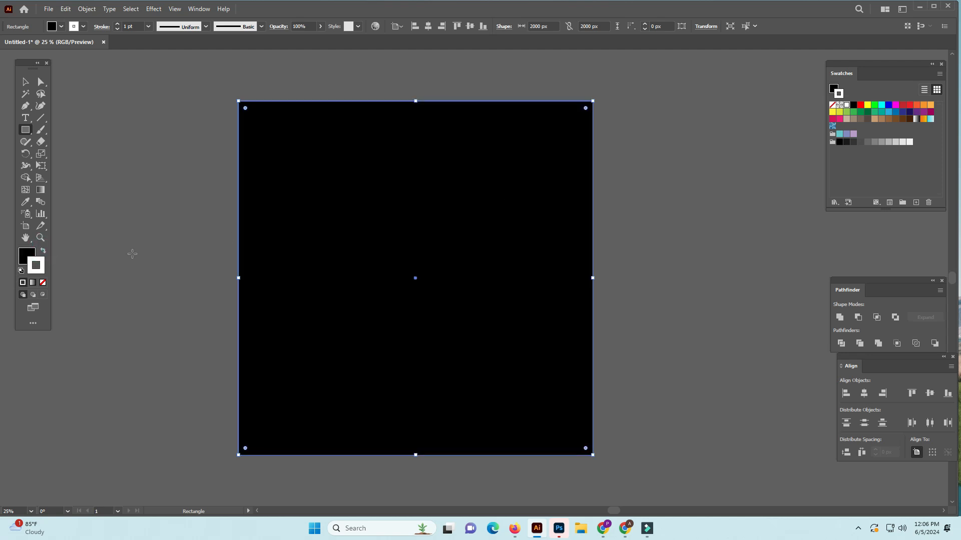
left_click(43, 283)
left_click(25, 254)
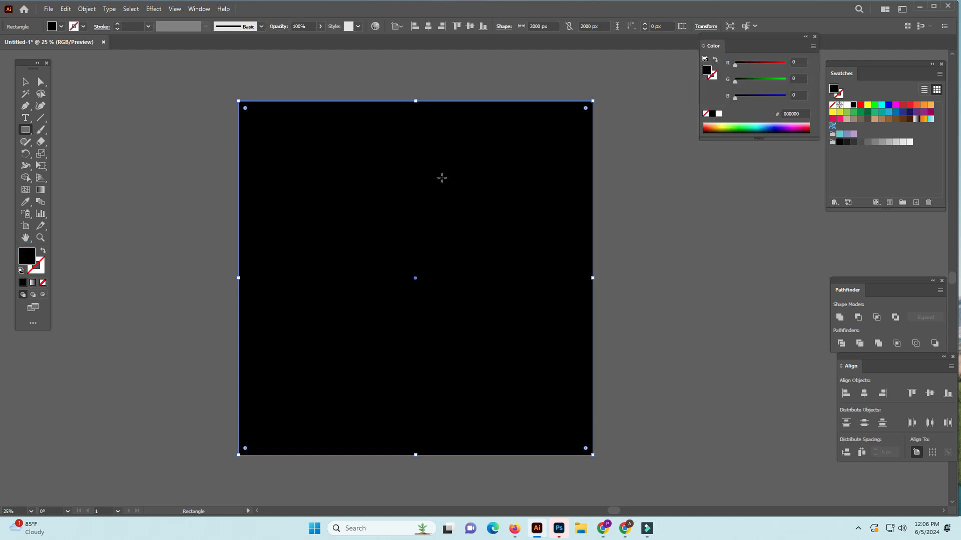
key("ctrl+shift+a")
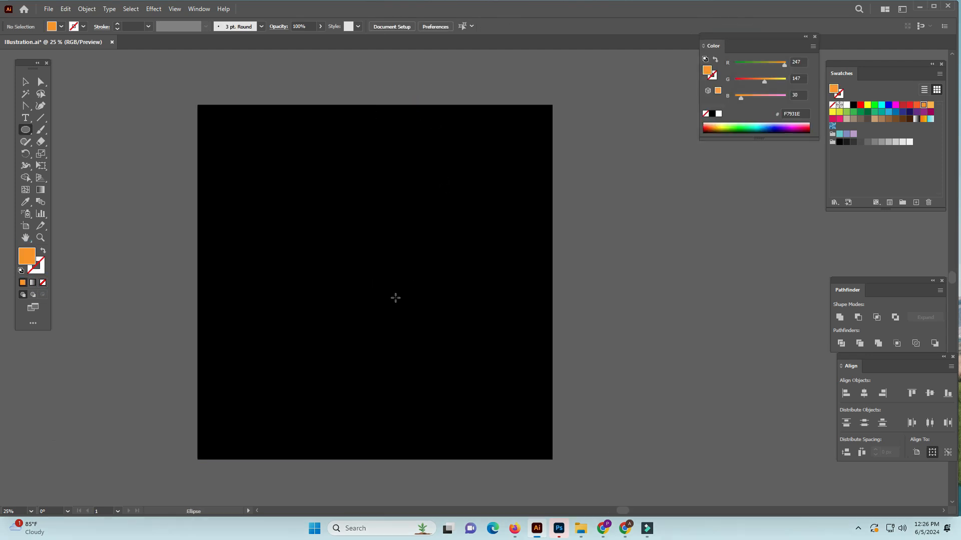
Step: Draw an orange circle about 308 px wide near the artboard's upper edge and place a partly overlapping copy to its right
left_click(28, 129)
left_click_drag(360, 136, 386, 162)
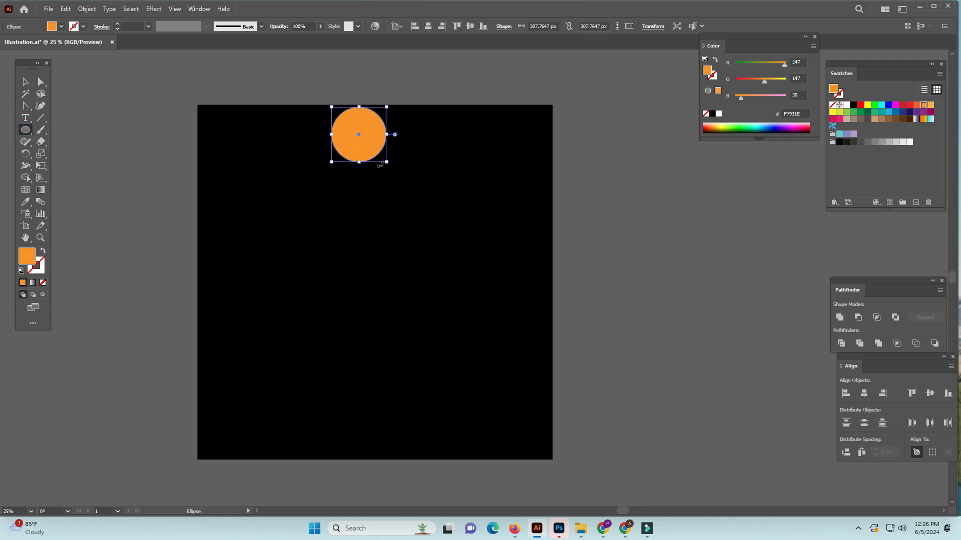
left_click(412, 170, "ctrl")
left_click_drag(491, 284, 436, 299)
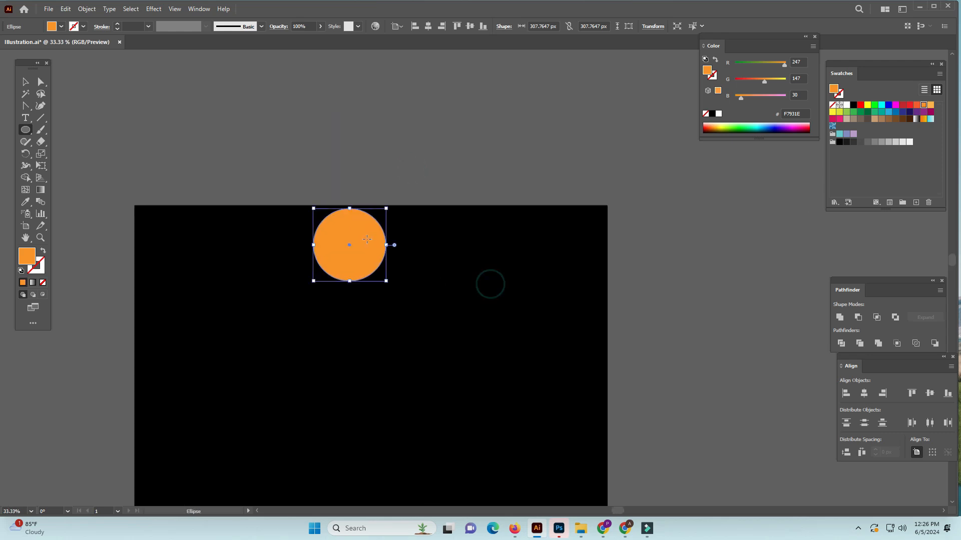
left_click_drag(350, 243, 403, 246)
Step: Remove the outer parts of both circles with the Shape Builder, keeping only the leaf-shaped overlap
left_click_drag(450, 312, 150, 194)
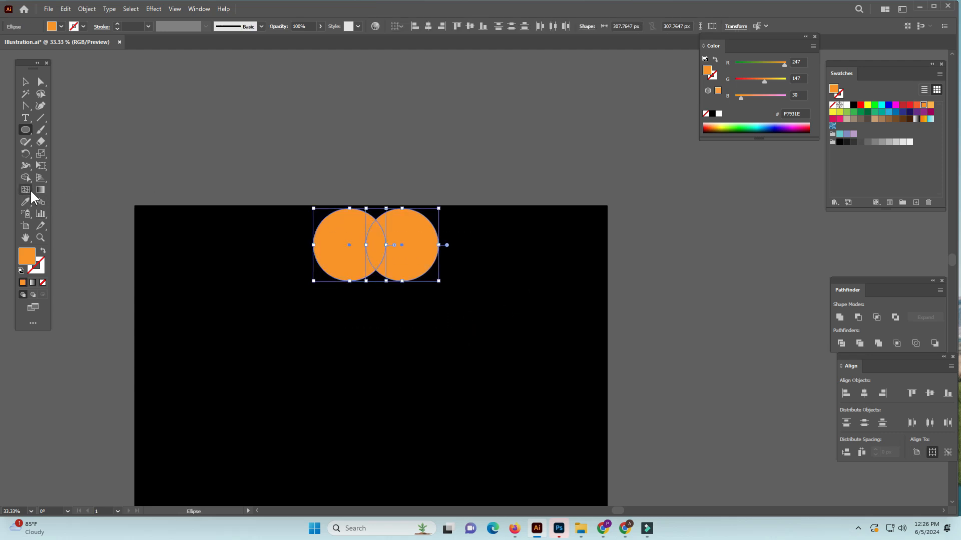
left_click(28, 179)
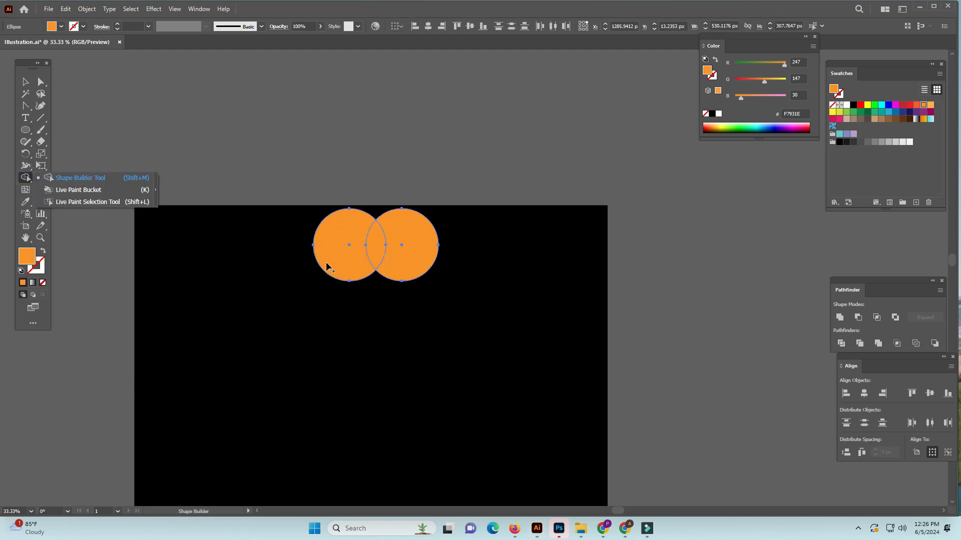
left_click_drag(431, 293, 411, 246)
left_click_drag(354, 288, 324, 251)
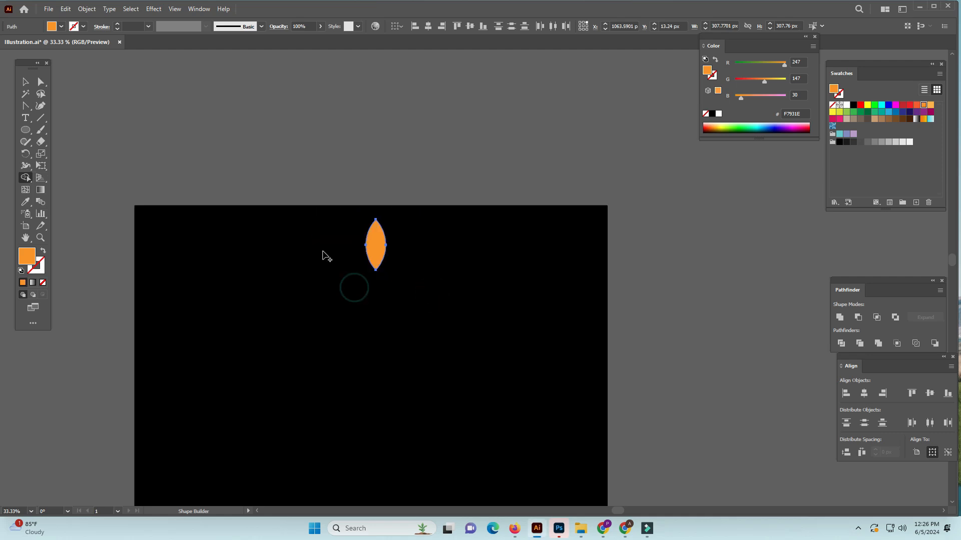
scroll(371, 258, "up", 3)
left_click(25, 82)
left_click(473, 301)
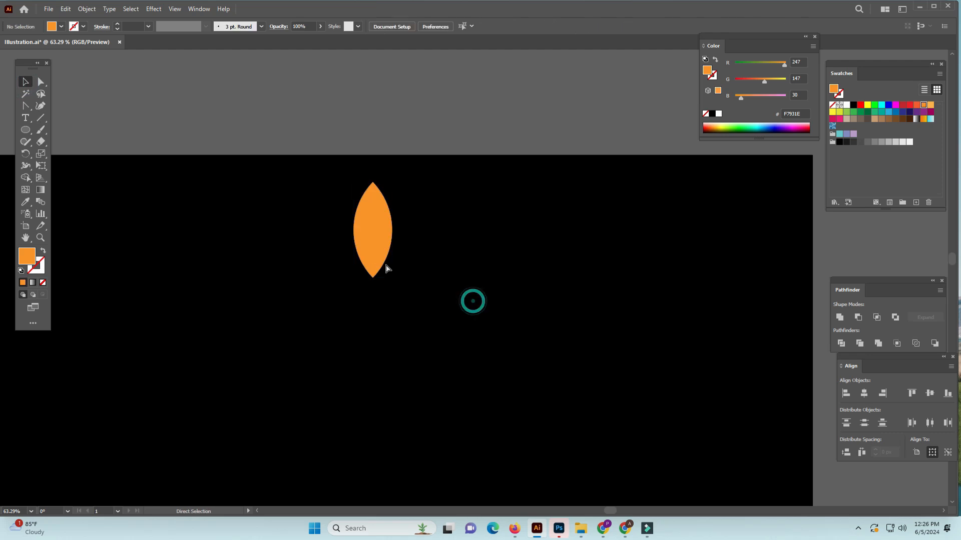
Step: Move the orange leaf shape to the left and delete the leftover shape at its original place
left_click_drag(387, 263, 296, 267)
key("ctrl+z")
left_click(469, 314)
left_click_drag(373, 260, 309, 262)
left_click_drag(419, 151, 352, 316)
key("Delete")
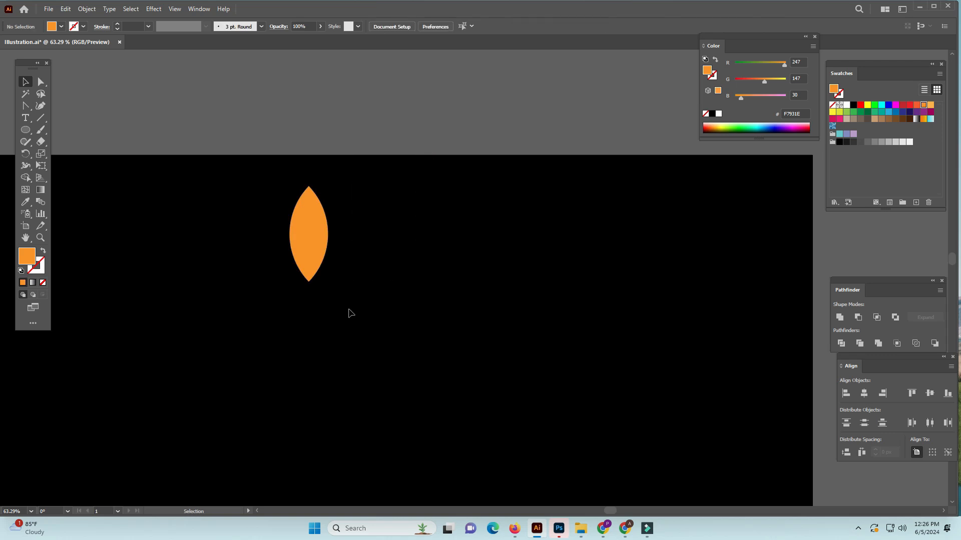
Step: Delete the leaf's bottom anchor point with the Pen tool to round off its lower end
left_click(314, 243)
key("ctrl+1")
left_click_drag(557, 355, 334, 311)
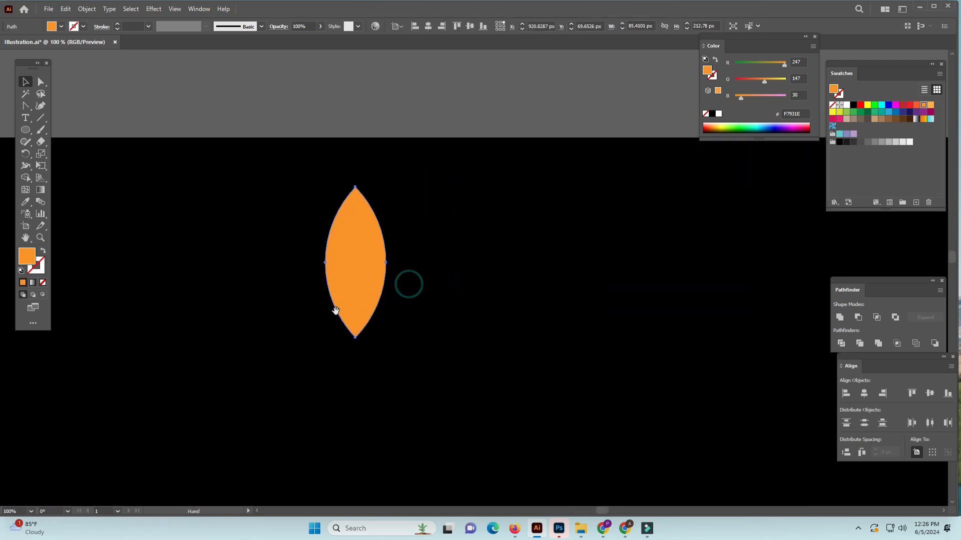
left_click(27, 106)
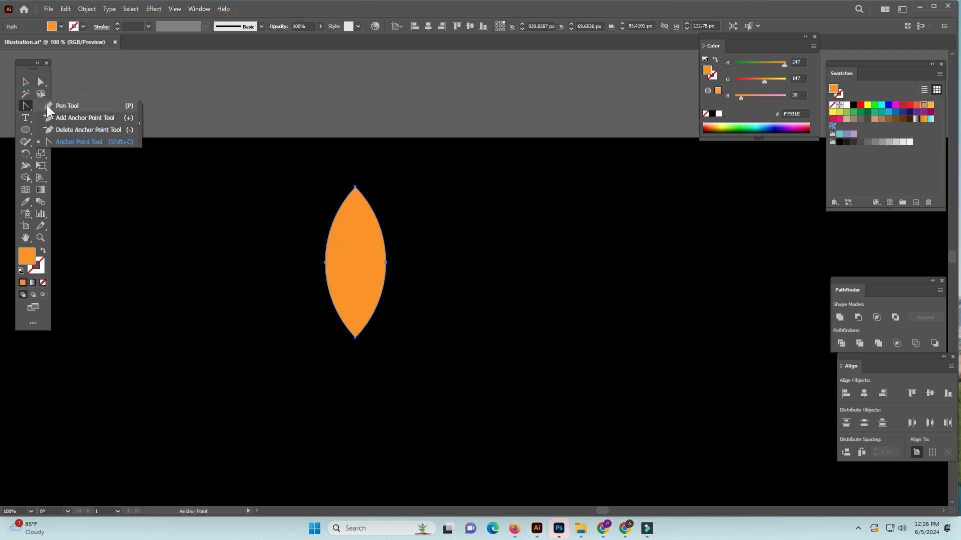
left_click(47, 106)
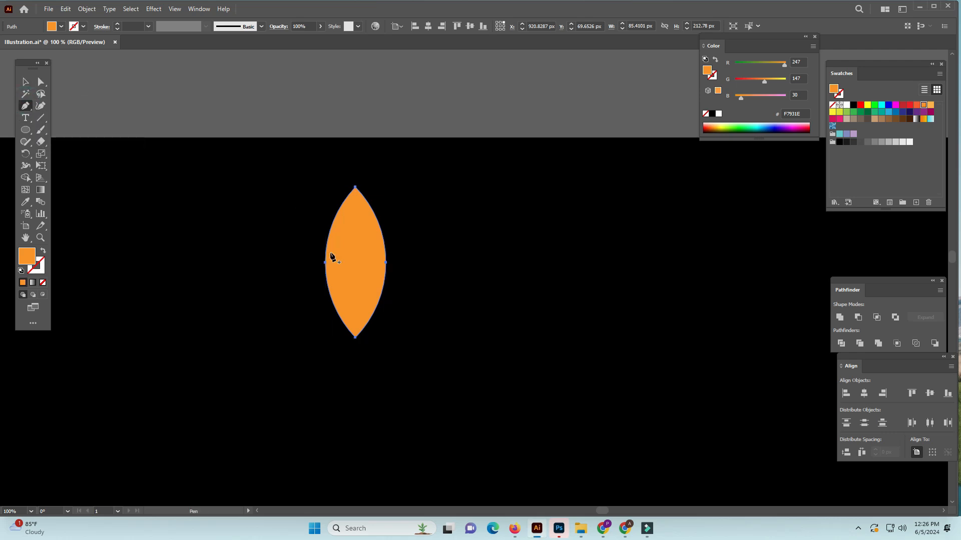
left_click(356, 339)
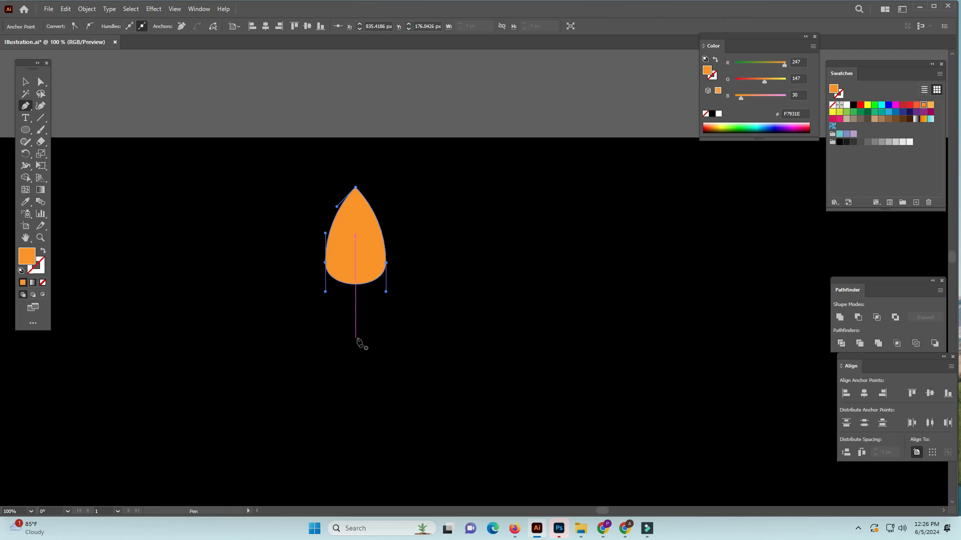
Step: Pull the leaf's lower curve downward with the Anchor Point tool to make a longer rounded end
left_click(24, 105)
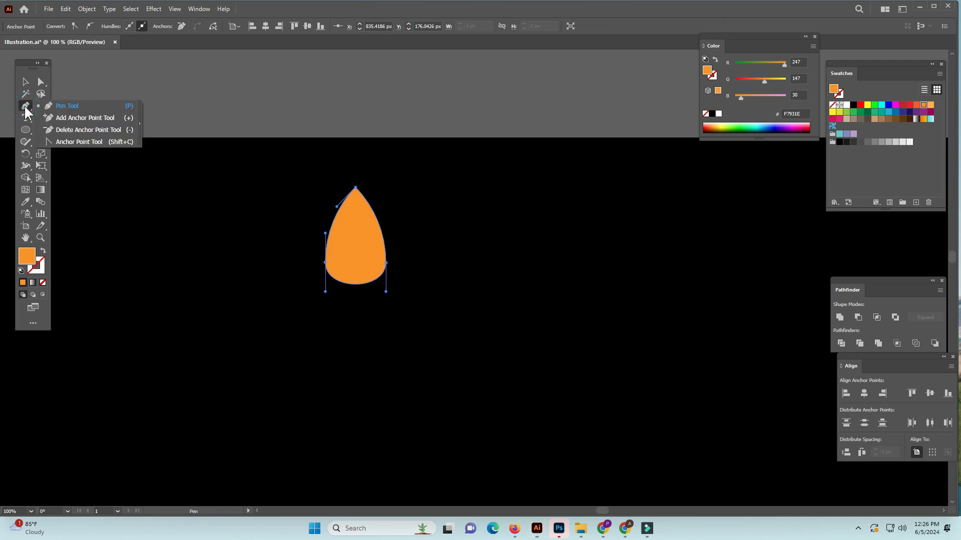
left_click(62, 142)
left_click(382, 273, "ctrl")
left_click(383, 274, "ctrl")
left_click_drag(522, 312, 344, 328)
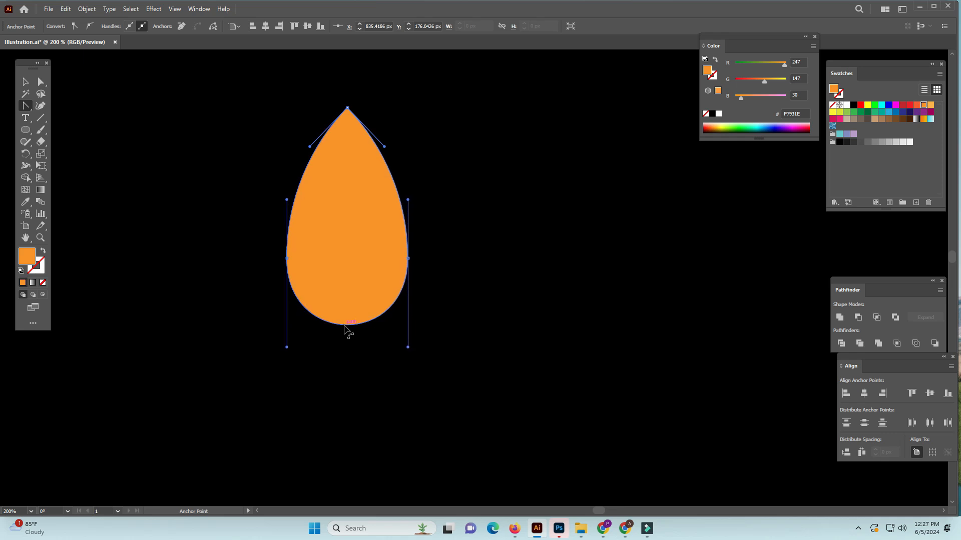
key("v")
left_click(507, 275)
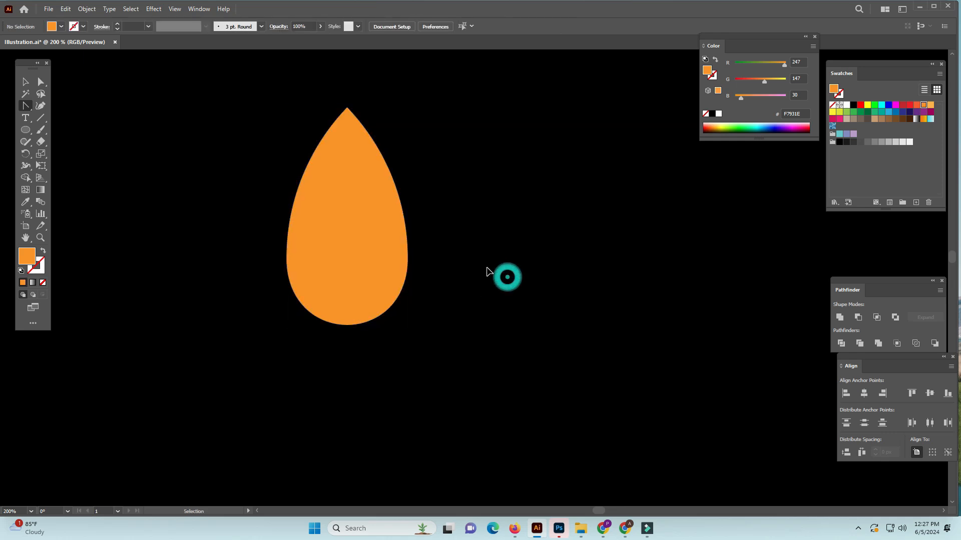
Step: Scale the orange leaf down proportionally to about 48 px wide and 87 px high
key("ctrl+minus")
key("ctrl+minus")
key("ctrl+minus")
key("ctrl+minus")
key("ctrl+minus")
left_click_drag(411, 227, 505, 333)
left_click_drag(434, 205, 482, 258)
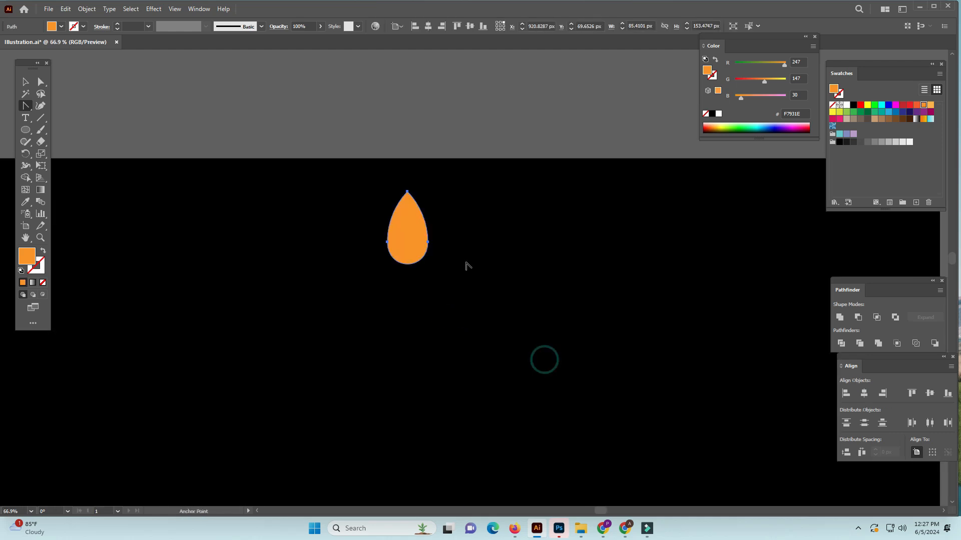
left_click_drag(424, 225, 526, 393)
left_click(27, 84)
left_click_drag(431, 300, 415, 270)
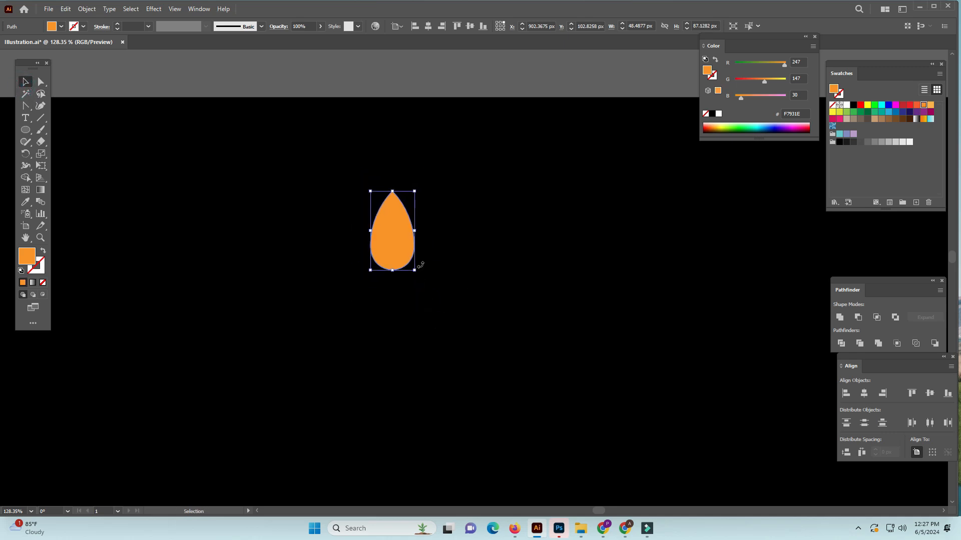
Step: Center the leaf horizontally on the artboard, keeping it near the artboard's upper edge
key("ctrl+equal")
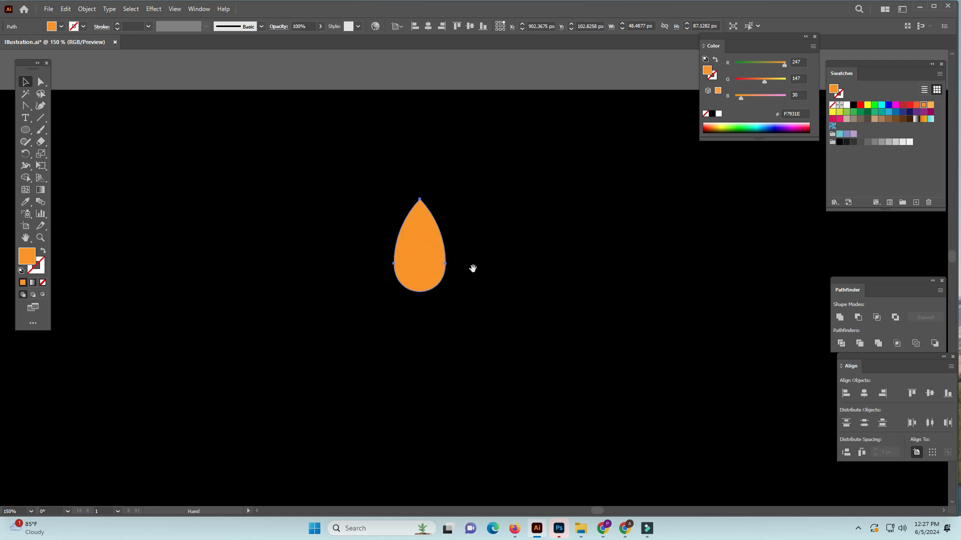
key("ctrl+minus")
key("ctrl+minus")
key("ctrl+minus")
key("ctrl+minus")
key("ctrl+minus")
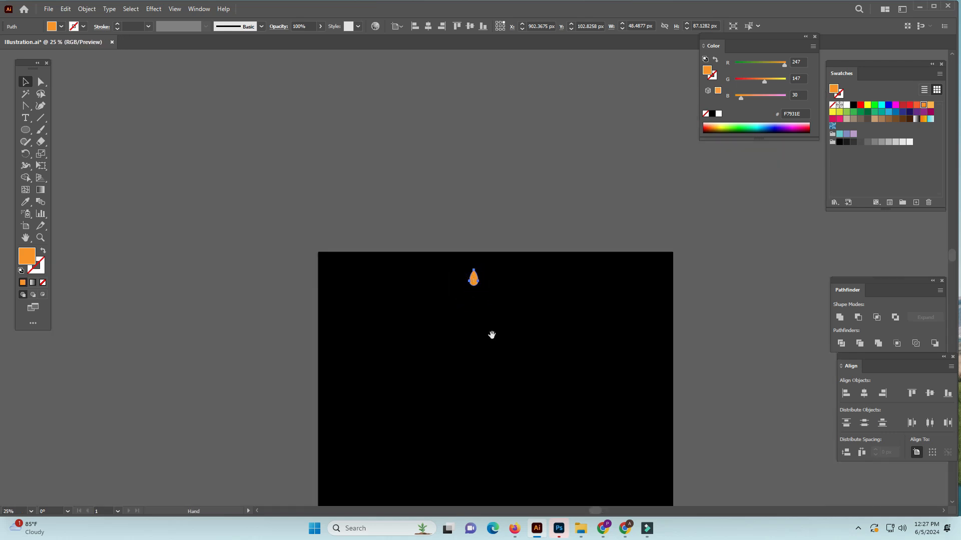
left_click_drag(491, 334, 321, 162)
left_click_drag(325, 211, 335, 287)
left_click_drag(269, 131, 378, 248)
left_click(429, 25)
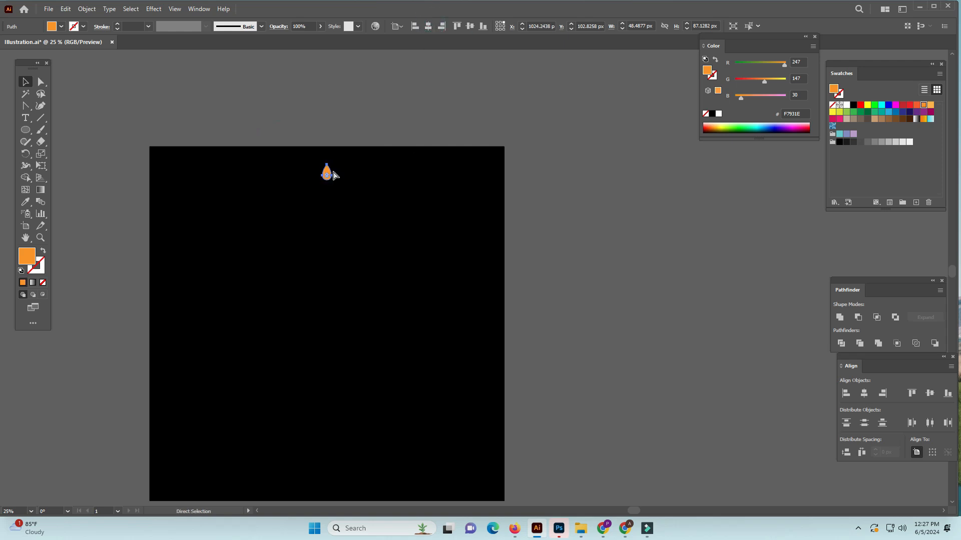
Step: Scale the centered leaf down further to about 36 px wide and 65 px high
key("ctrl+0")
left_click_drag(395, 176, 244, 305)
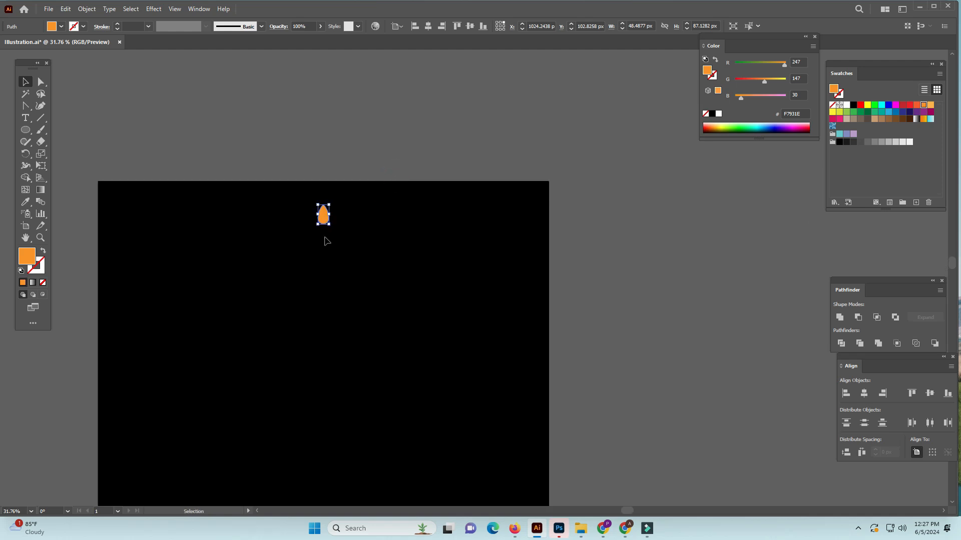
left_click_drag(330, 225, 328, 222)
left_click_drag(344, 308, 383, 193)
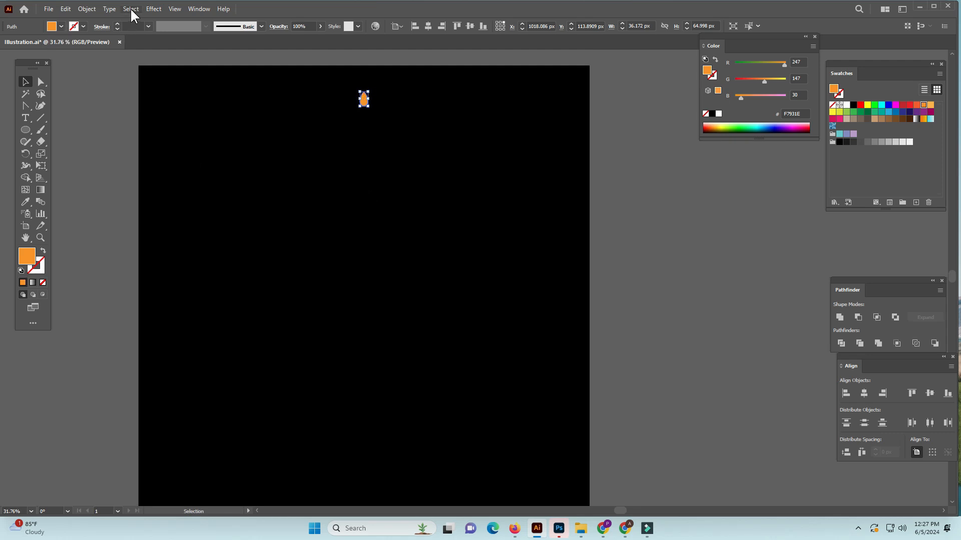
Step: Apply a Transform effect to the leaf with 95% horizontal and vertical scale, a 90 px vertical move and 50 copies
left_click(154, 9)
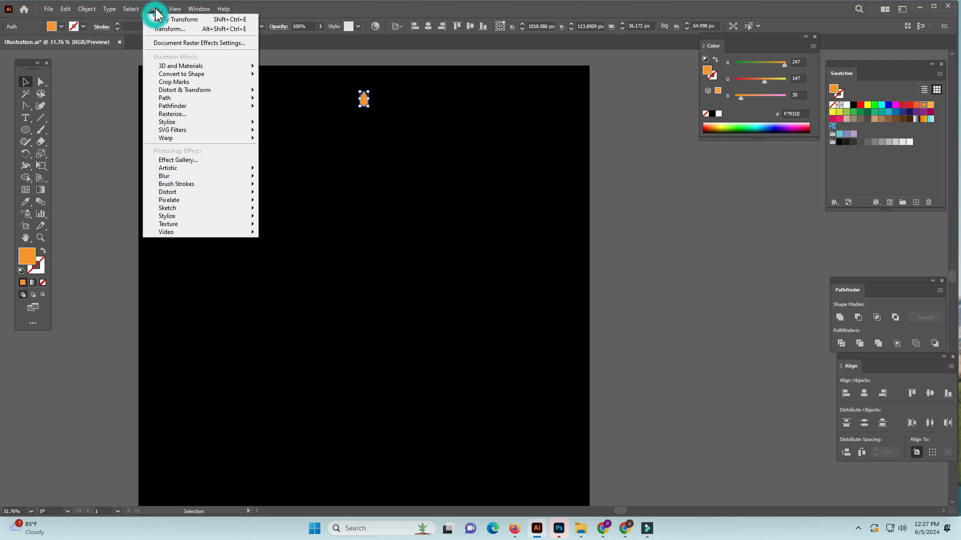
left_click(195, 90)
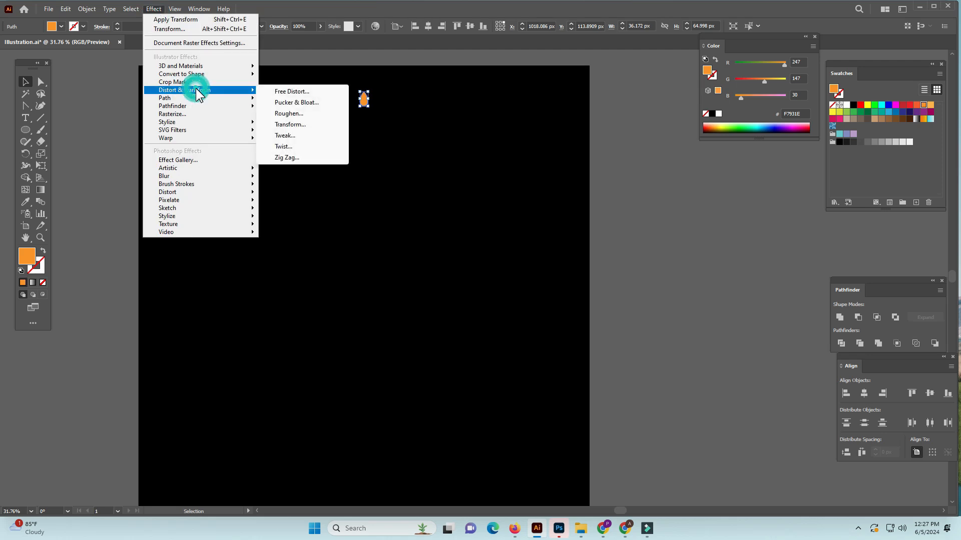
left_click(291, 125)
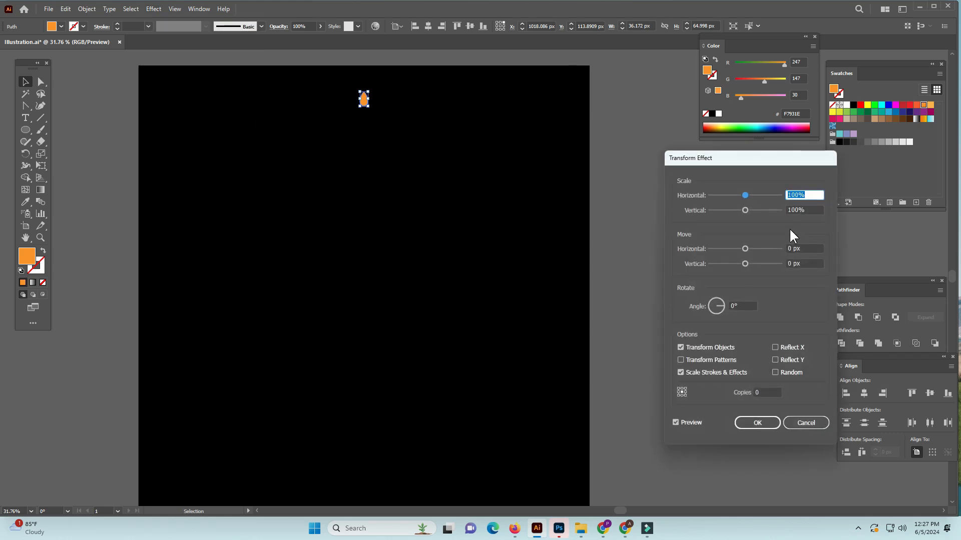
type("95")
left_click(809, 209)
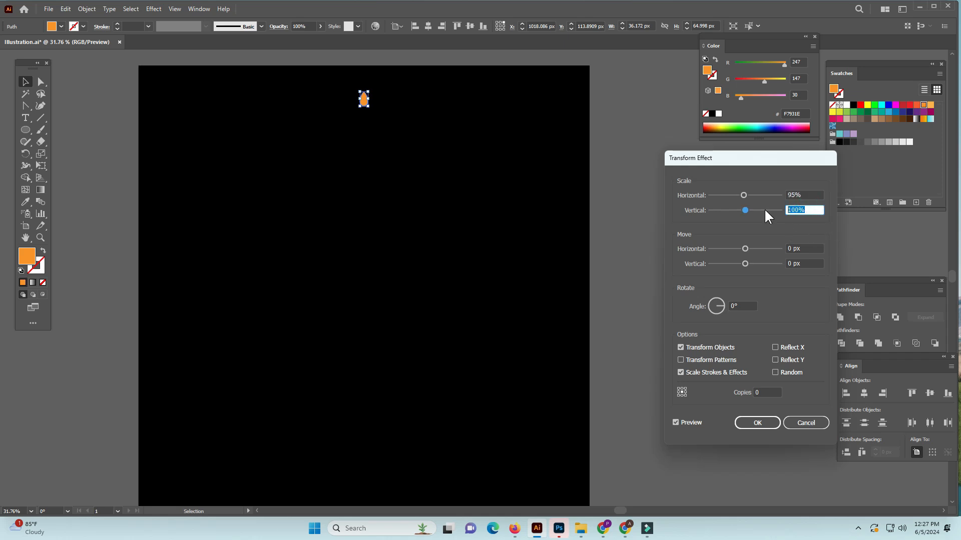
type("95")
left_click(801, 264)
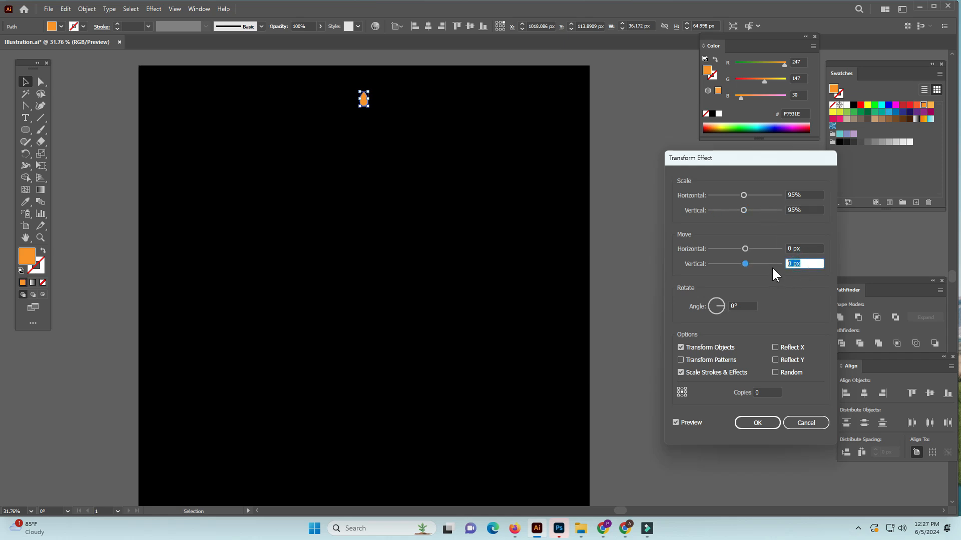
type("90")
left_click(766, 394)
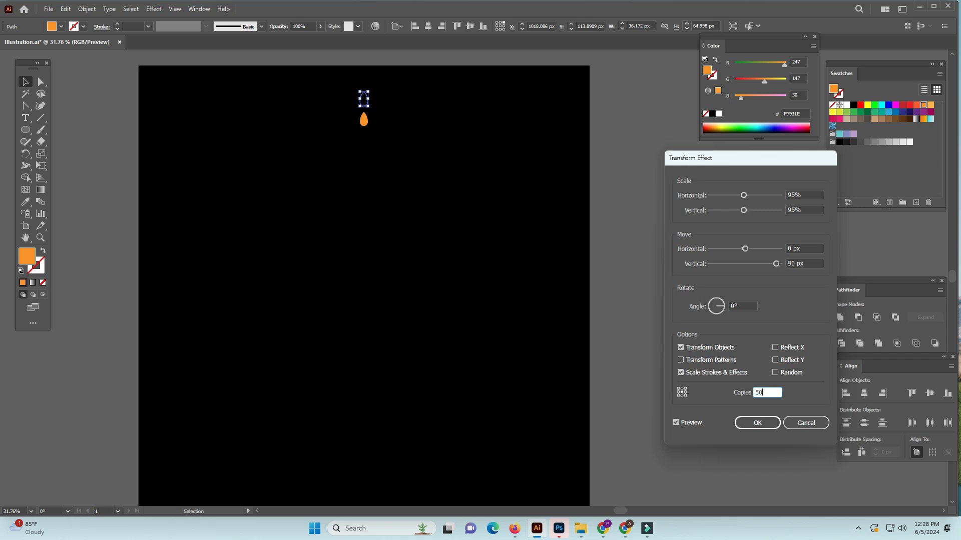
left_click(758, 423)
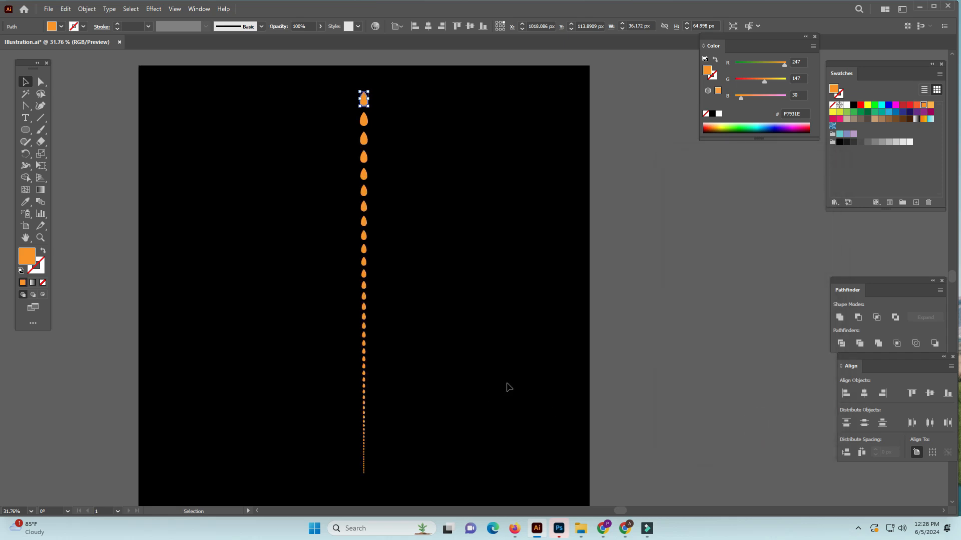
Step: Examine the column of leaf copies along its full length on the artboard
key("space")
left_click_drag(490, 405, 442, 279)
key("ctrl+minus")
key("space")
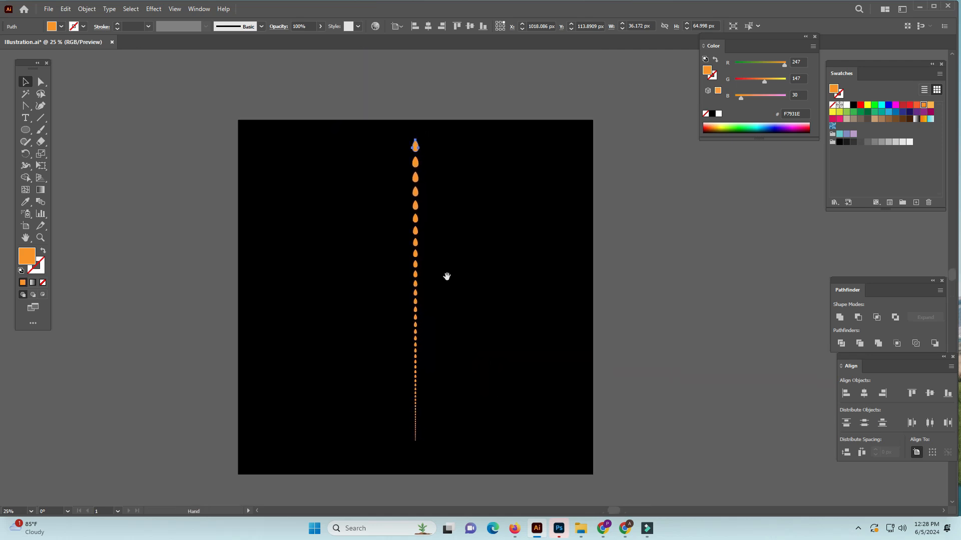
left_click(461, 272, "ctrl")
left_click_drag(489, 318, 502, 268)
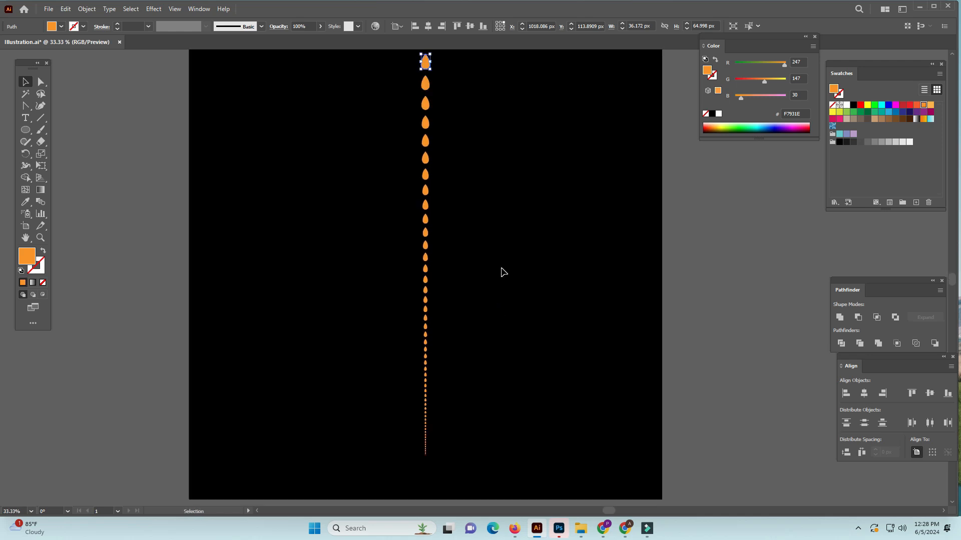
key("ctrl+minus")
key("space")
left_click_drag(524, 355, 414, 246)
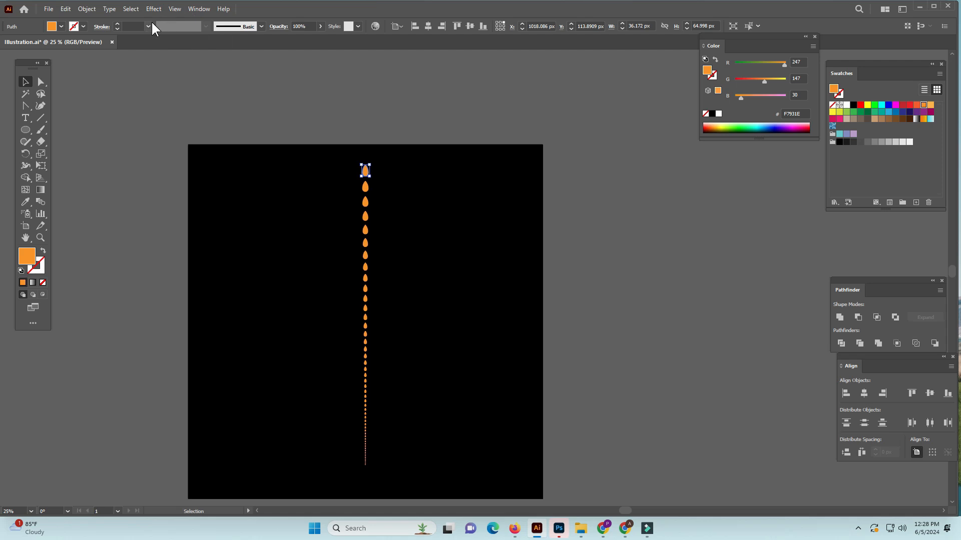
Step: Add a second Transform effect to the leaf with 94% horizontal and vertical scale, a -63 px horizontal move and 50 copies
left_click(155, 9)
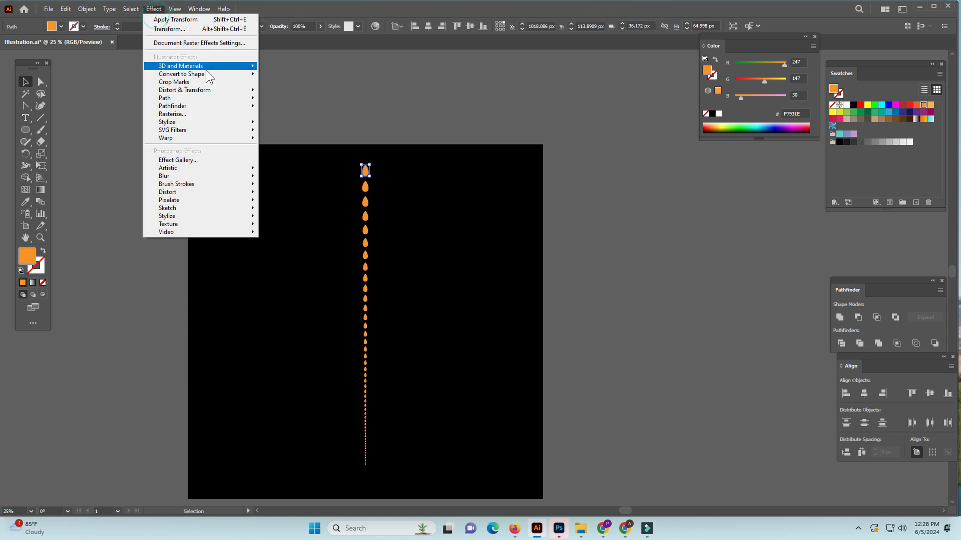
mouse_move(204, 91)
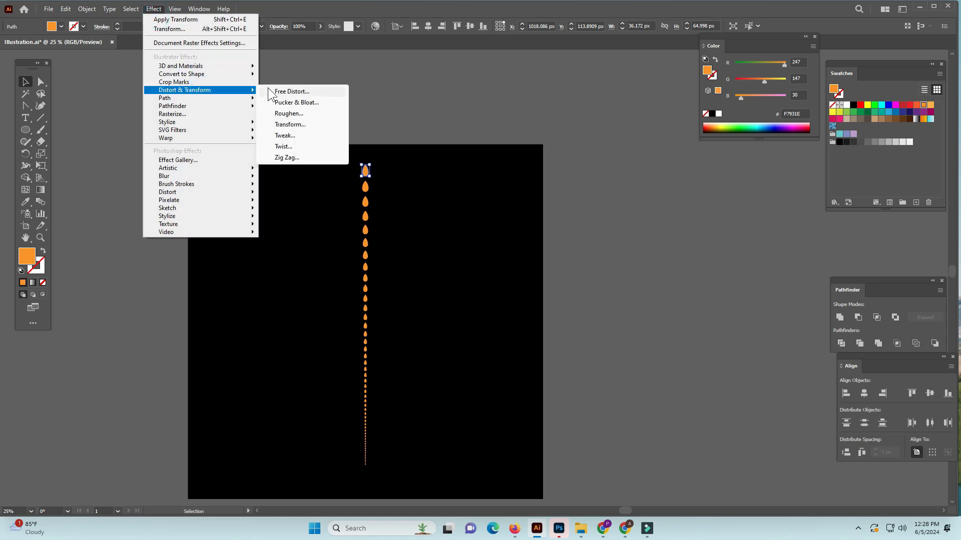
left_click(288, 124)
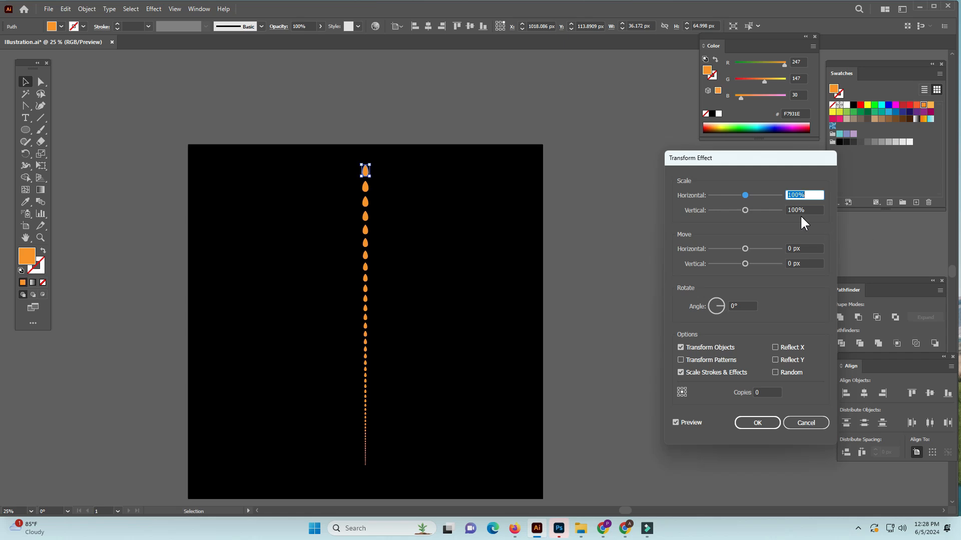
type("94")
key("Tab")
type("94")
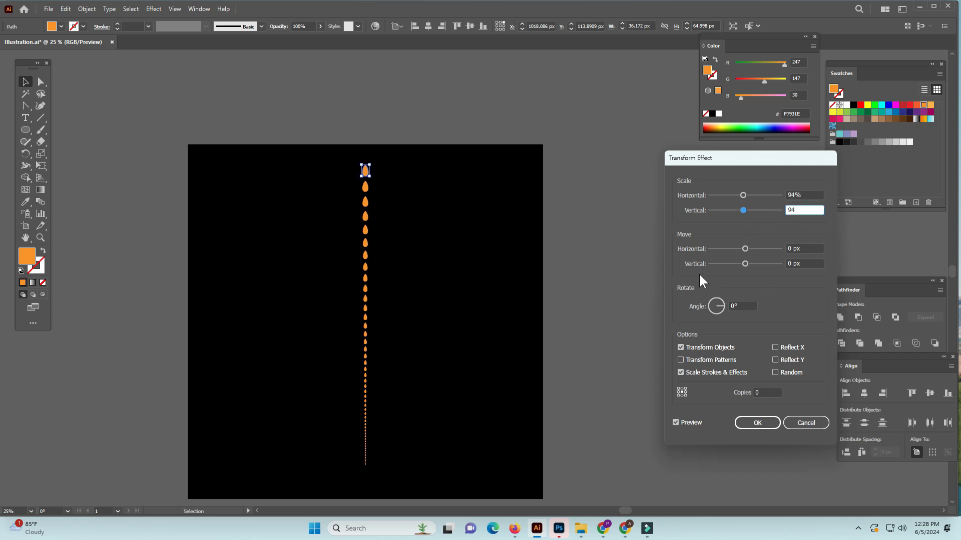
left_click(806, 248)
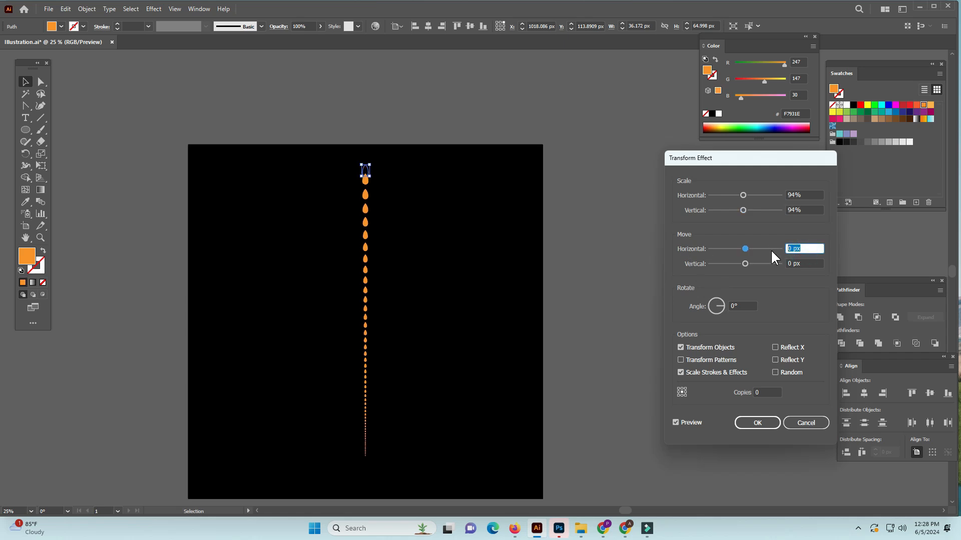
type("-63")
left_click(760, 392)
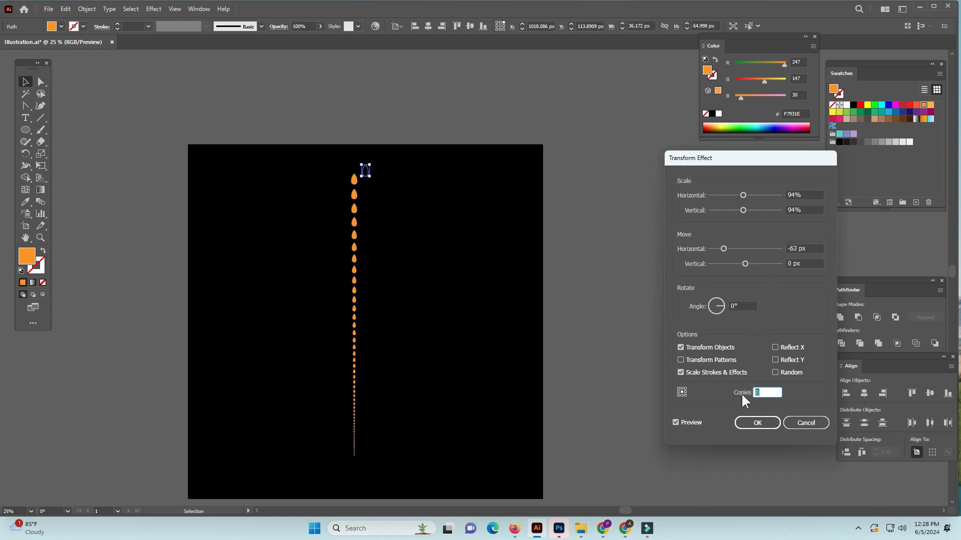
type("50")
Step: Set the second Transform effect's rotation angle to 5° and apply it to fan the leaf columns into a spiral
left_click(742, 306)
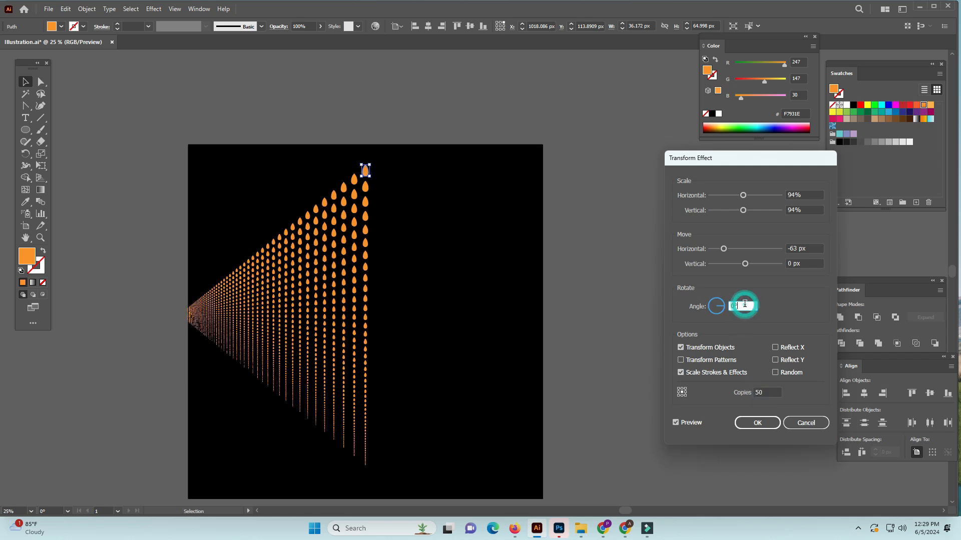
left_click(739, 305)
key("Up")
key("Up")
key("Up")
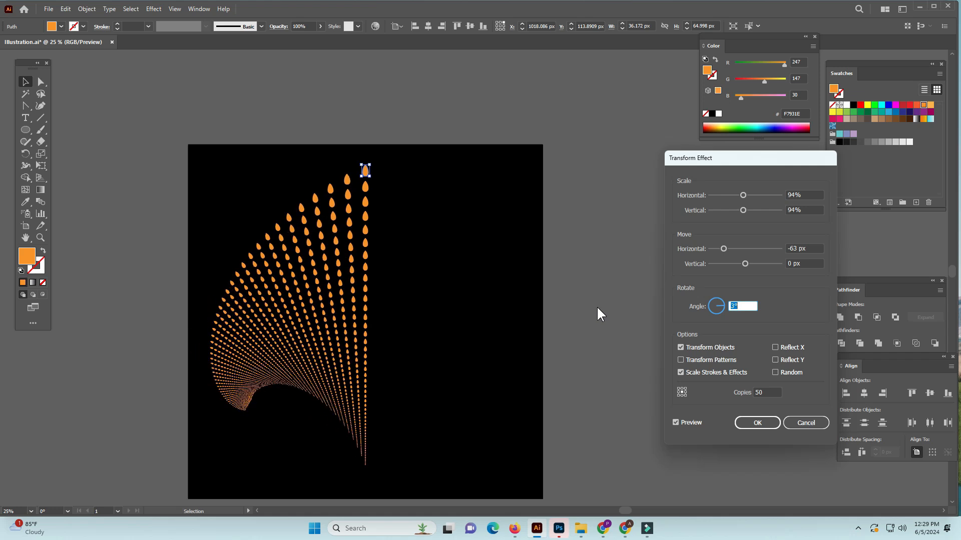
key("Up")
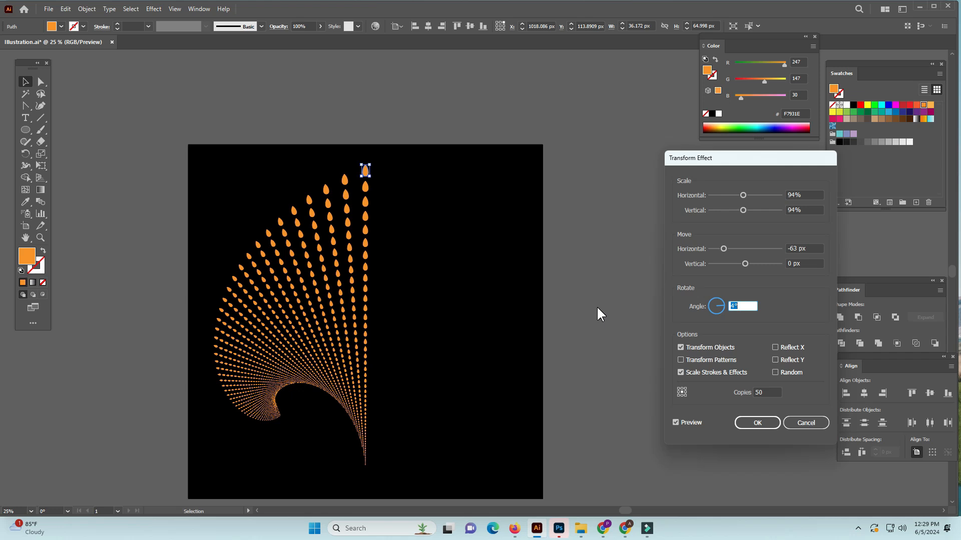
key("Up")
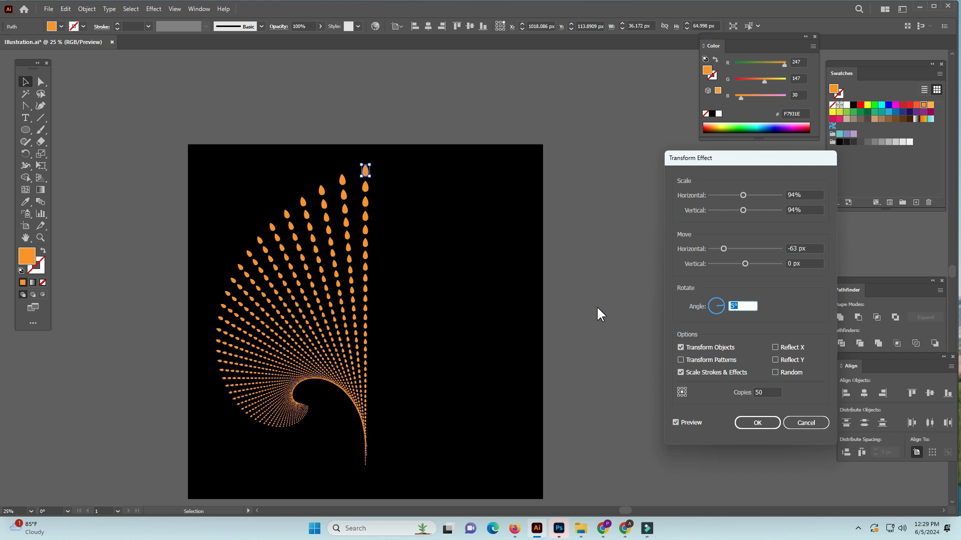
key("Up")
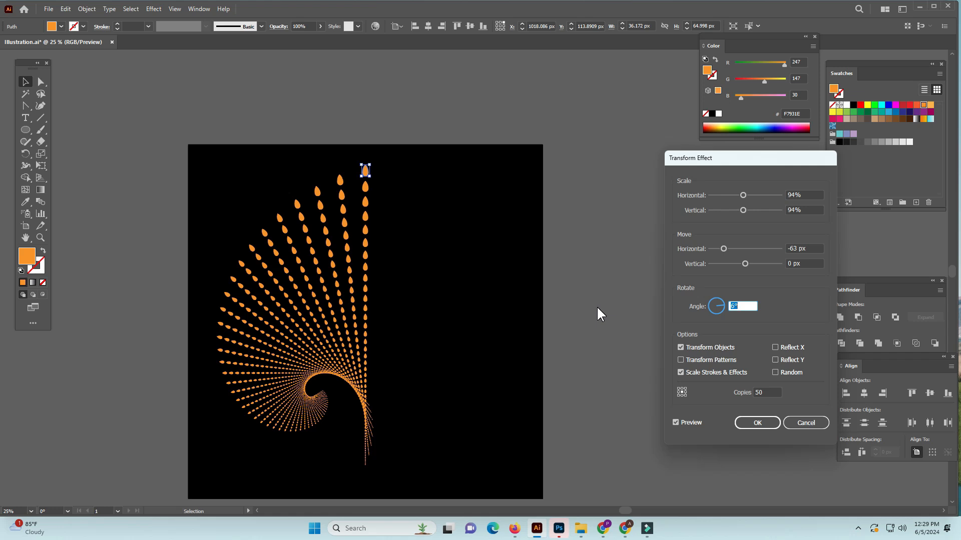
key("Down")
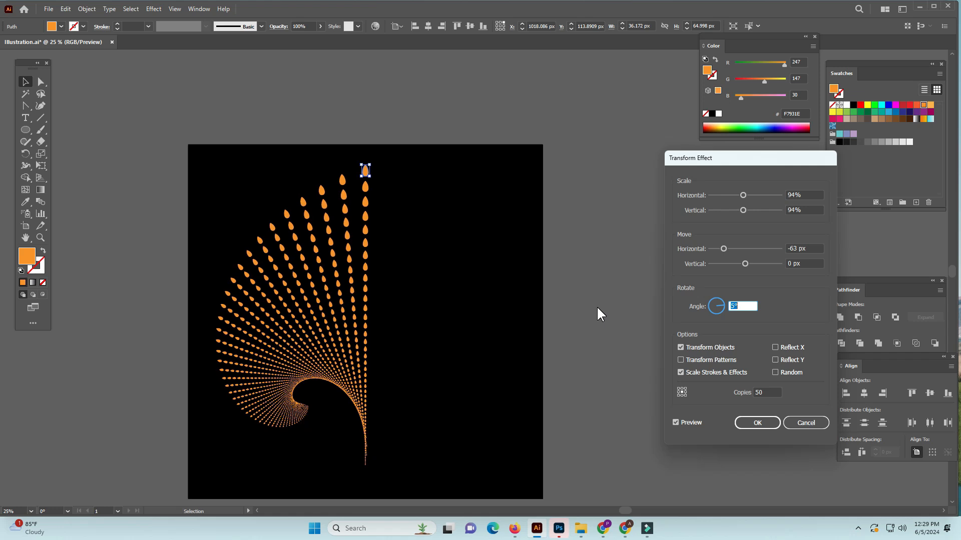
left_click(757, 423)
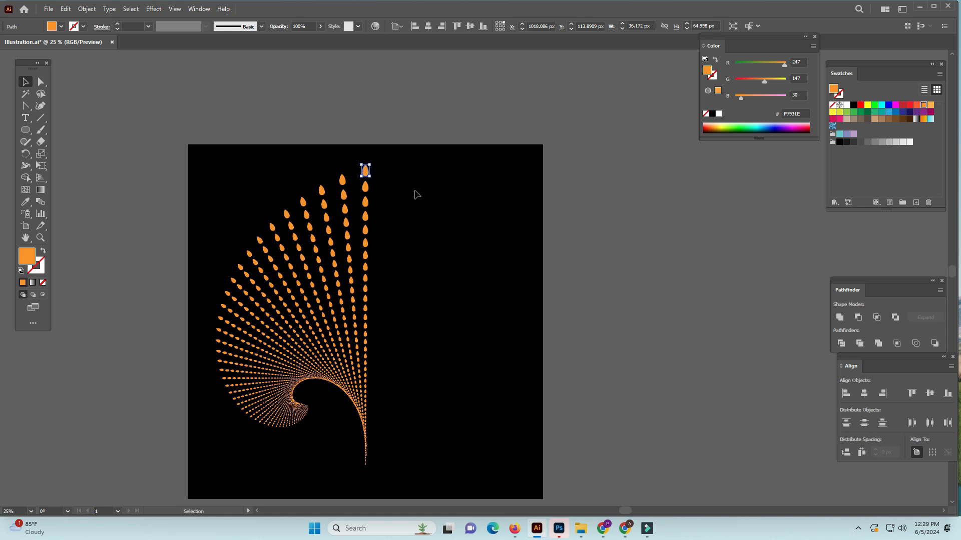
Step: Deselect the artwork and examine the fanned leaf pattern up close and as a whole
left_click(515, 244)
left_click_drag(381, 389, 434, 280)
left_click_drag(395, 219, 536, 437)
left_click_drag(410, 236, 571, 465)
left_click_drag(489, 255, 212, 419)
key("ctrl+minus")
key("ctrl+minus")
key("ctrl+minus")
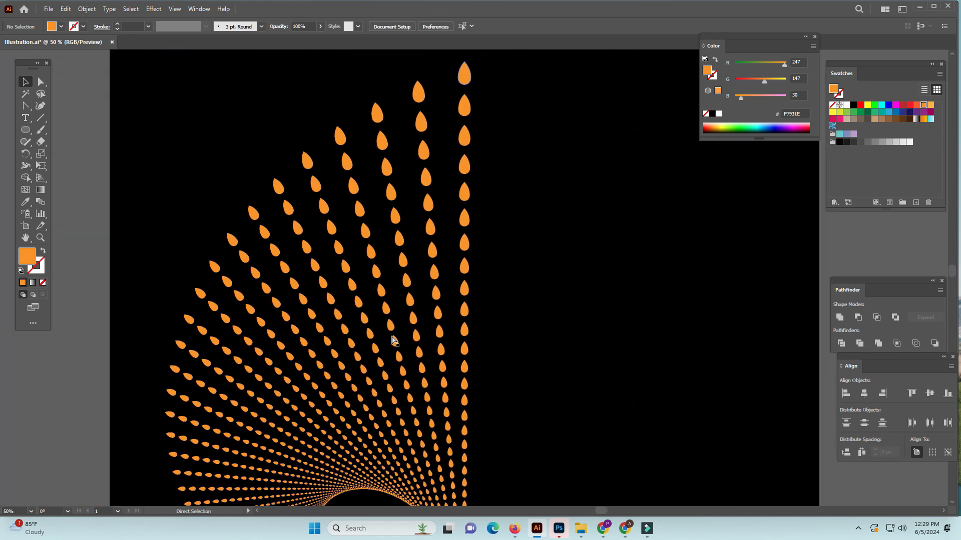
key("ctrl+minus")
key("ctrl+minus")
left_click_drag(392, 337, 300, 295)
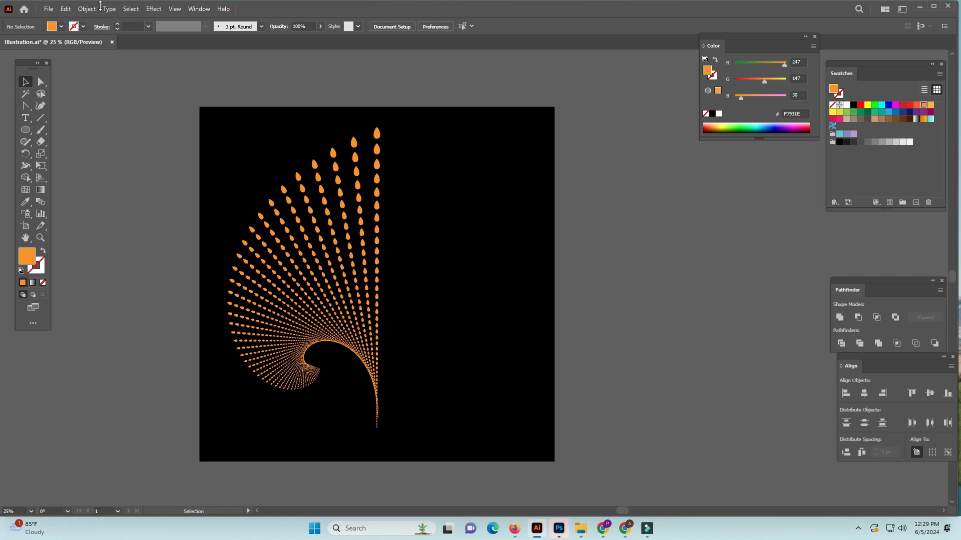
Step: Select the original leaf and expand its appearance so the fanned copies become editable paths
left_click_drag(147, 90, 543, 508)
left_click_drag(305, 159, 266, 291)
left_click(87, 12)
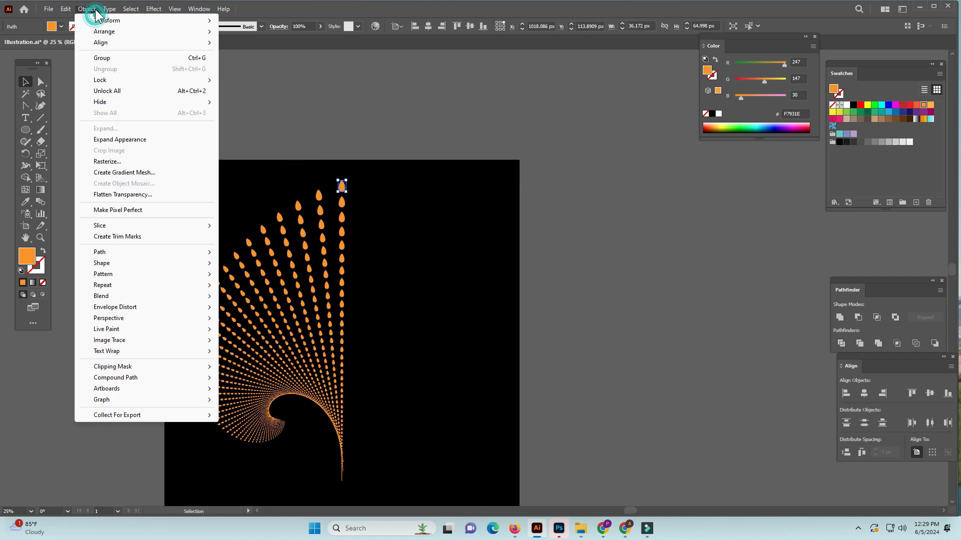
left_click(111, 139)
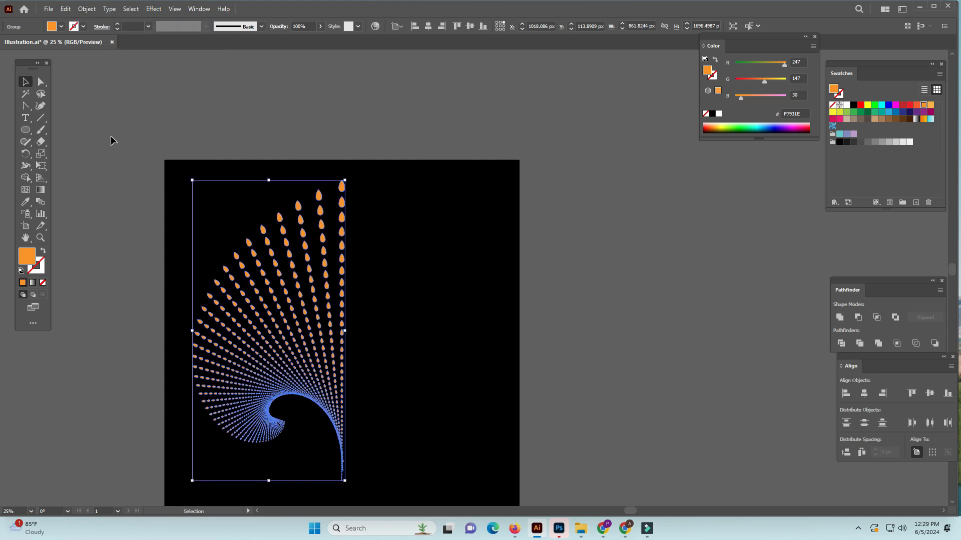
Step: Examine the expanded leaf paths along the stem and as a whole, and deselect the artwork
left_click_drag(286, 281, 286, 211)
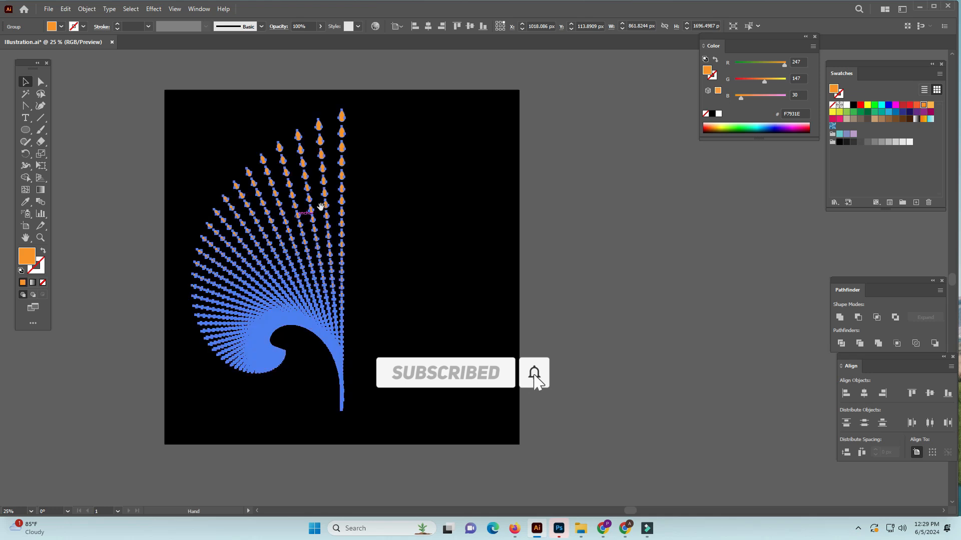
left_click_drag(361, 355, 611, 493)
left_click_drag(438, 435, 517, 288)
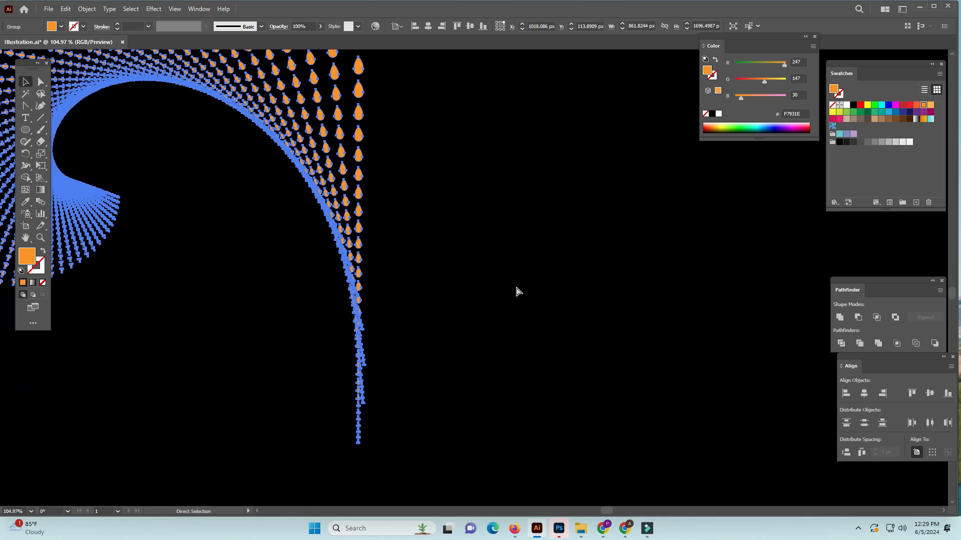
key("ctrl+minus")
key("ctrl+minus")
key("ctrl+minus")
key("ctrl+minus")
key("ctrl+minus")
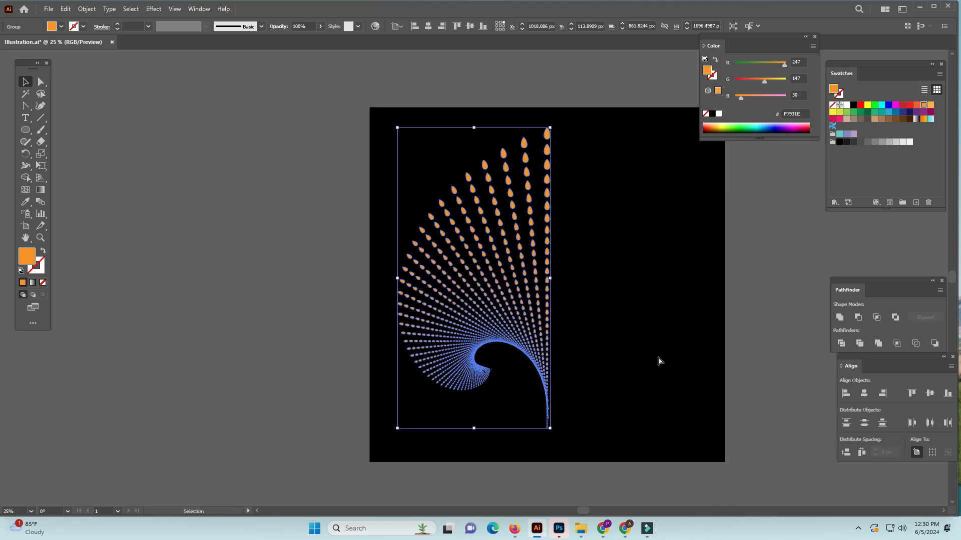
left_click_drag(658, 360, 636, 357)
left_click_drag(527, 330, 459, 317)
left_click(459, 313)
Step: Delete the single stray leaf sticking out beside the lower stem
left_click_drag(303, 293, 501, 437)
left_click_drag(469, 406, 458, 152)
left_click_drag(355, 236, 500, 443)
left_click_drag(502, 445, 474, 291)
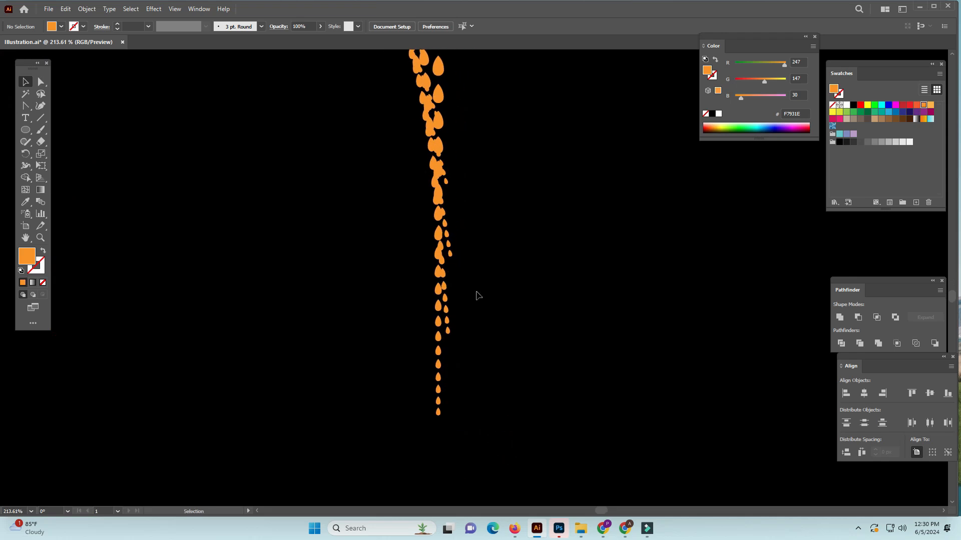
left_click(449, 156)
key("a")
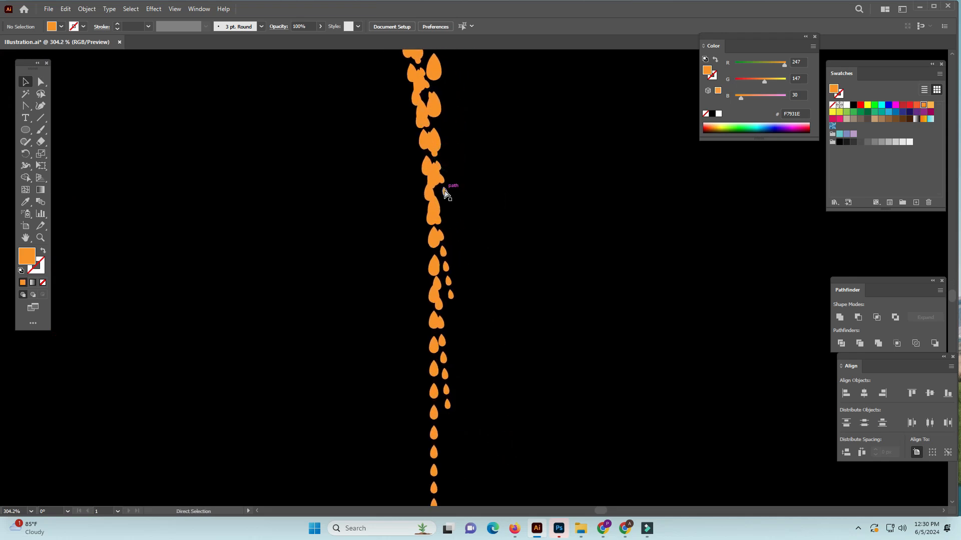
left_click(444, 190)
left_click(462, 213)
key("v")
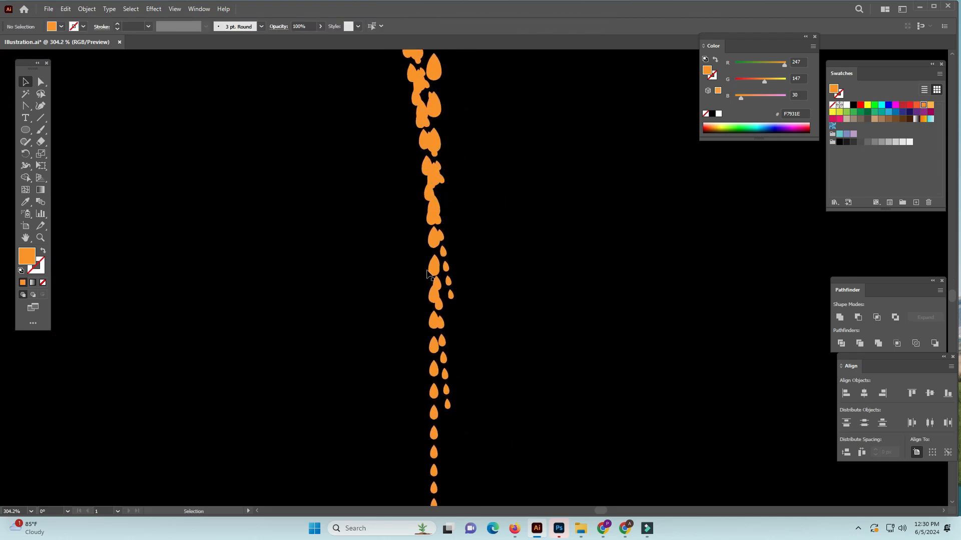
Step: Delete the two short runs of stray small leaves to the right of the lower stem column
key("a")
left_click_drag(469, 249, 444, 298)
key("Delete")
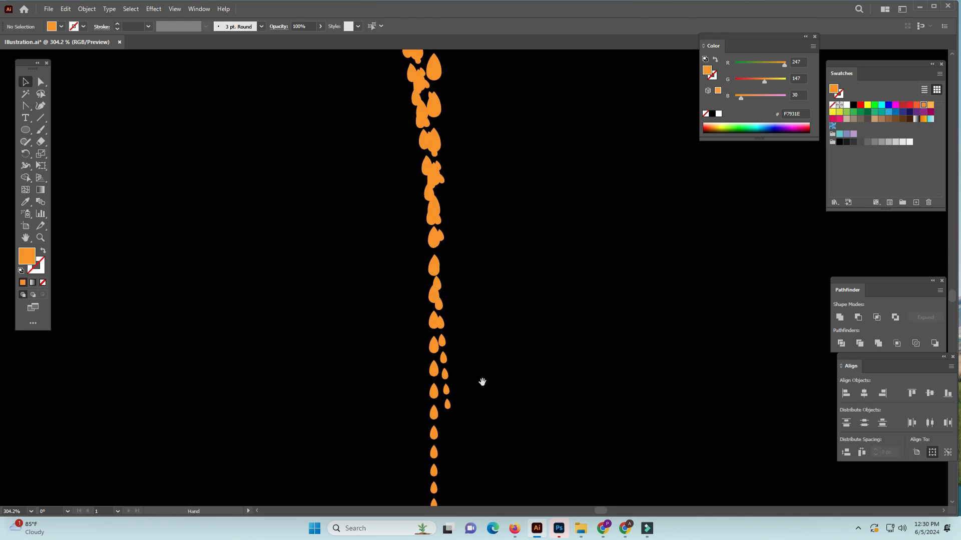
left_click_drag(483, 381, 490, 280)
key("a")
left_click_drag(476, 232, 454, 314)
key("Delete")
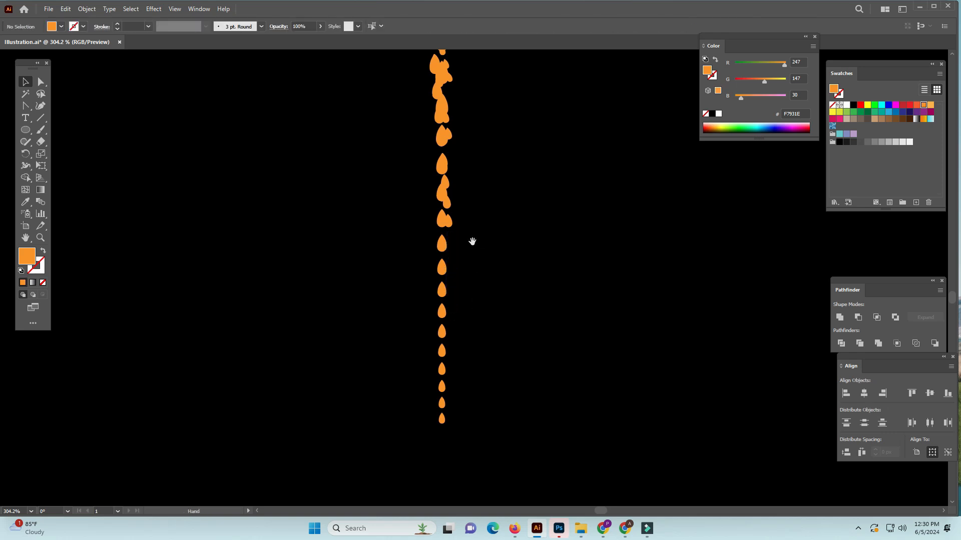
Step: Delete the two small leaves overlapping the right edge of the stem column further up
left_click_drag(472, 242, 483, 339)
left_click(472, 326)
left_click(473, 308, "ctrl+shift")
key("Delete")
key("Delete")
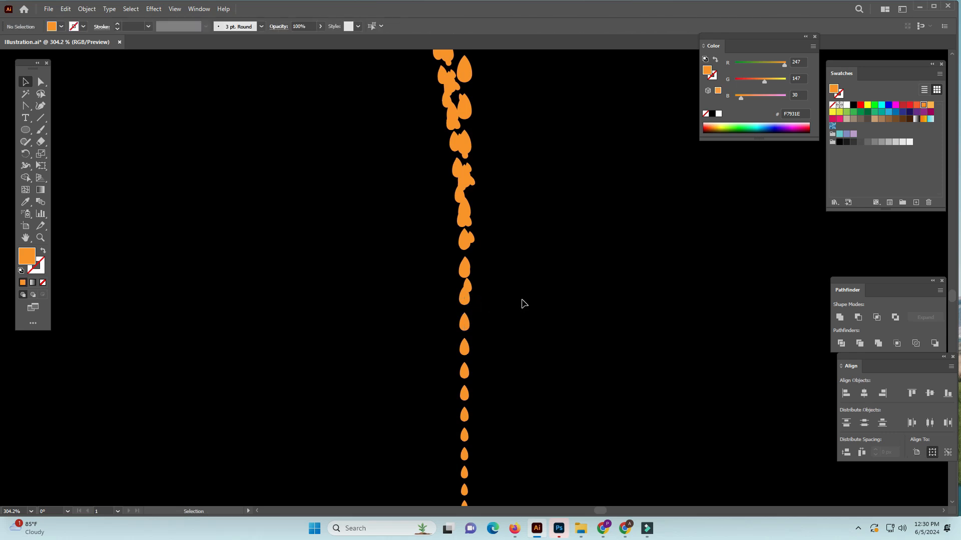
Step: Select the protruding leaf pieces on the right side of the upper stem and delete them
left_click_drag(485, 223, 493, 350)
left_click(482, 368)
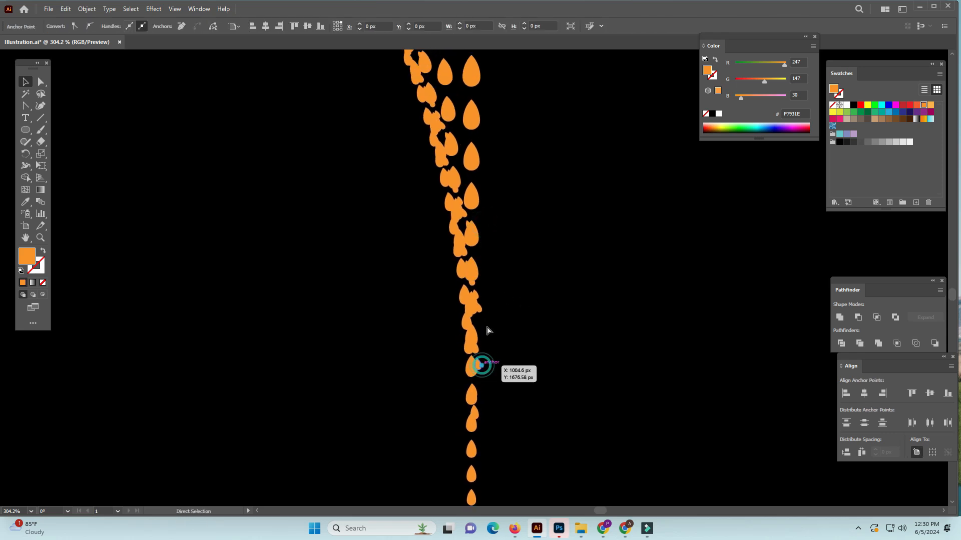
left_click(478, 305, "ctrl+shift")
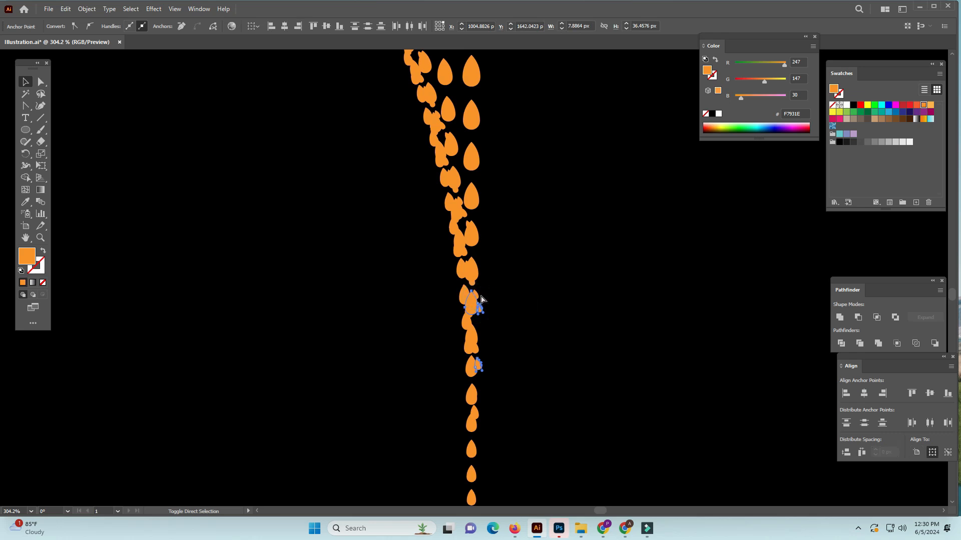
key("Delete")
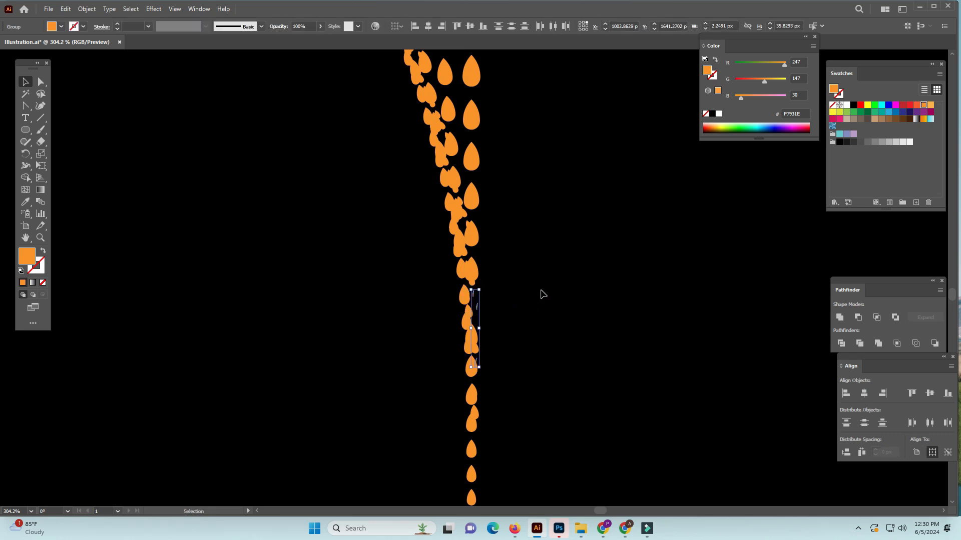
Step: Examine the trimmed stem within the whole leaf pattern and undo the last edit
left_click(498, 325)
key("z")
left_click(513, 206)
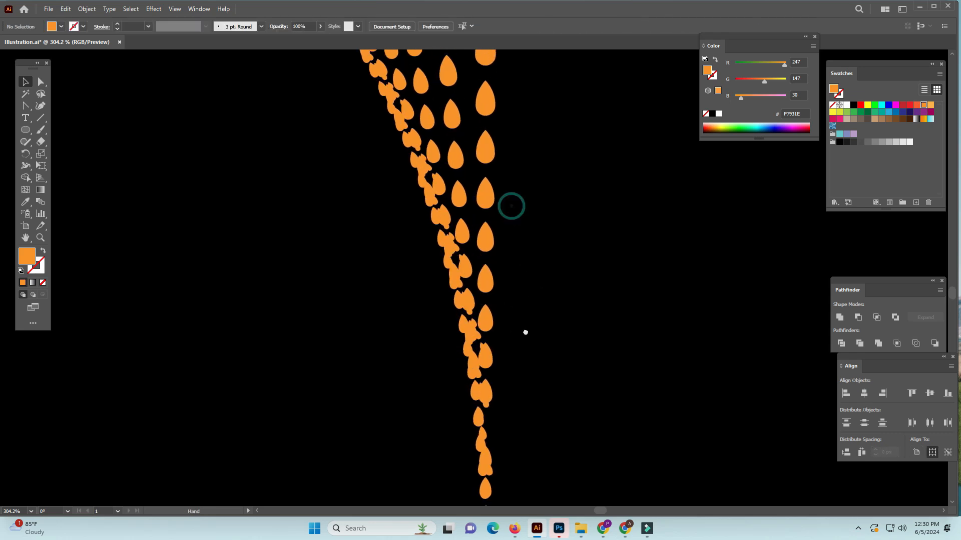
key("ctrl+minus")
key("ctrl+minus")
key("ctrl+minus")
key("ctrl+minus")
key("ctrl+minus")
key("ctrl+minus")
key("ctrl+minus")
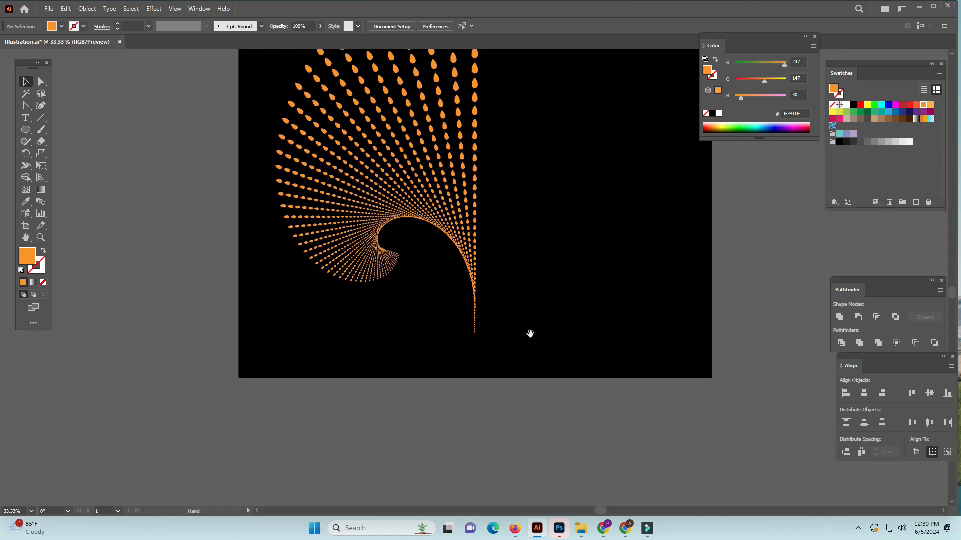
key("ctrl+z")
Step: Delete the thin leftover slivers of leaf along the right side of the stem
left_click_drag(461, 270, 622, 403)
left_click_drag(515, 314, 585, 419)
left_click_drag(477, 398, 494, 390)
left_click(539, 381)
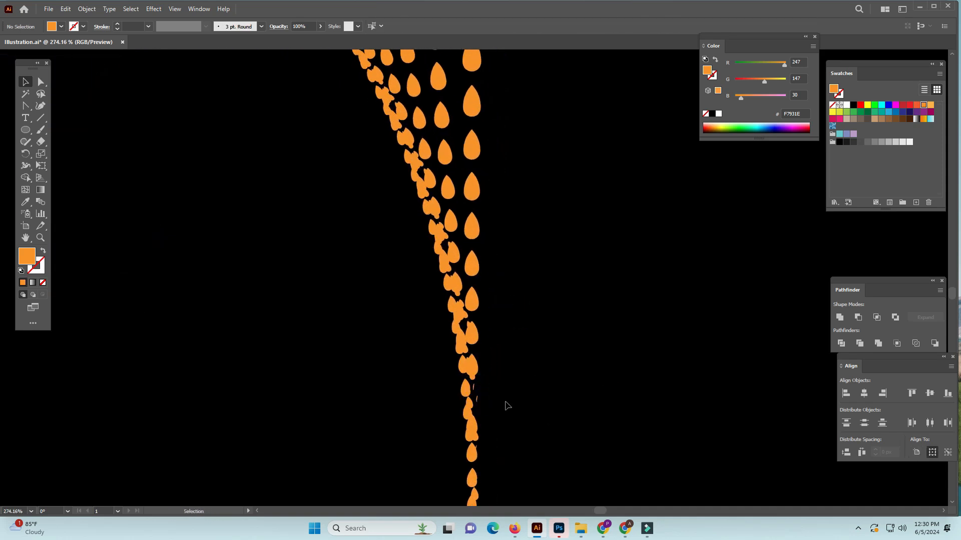
left_click(478, 400, "ctrl")
left_click(473, 389, "ctrl+shift")
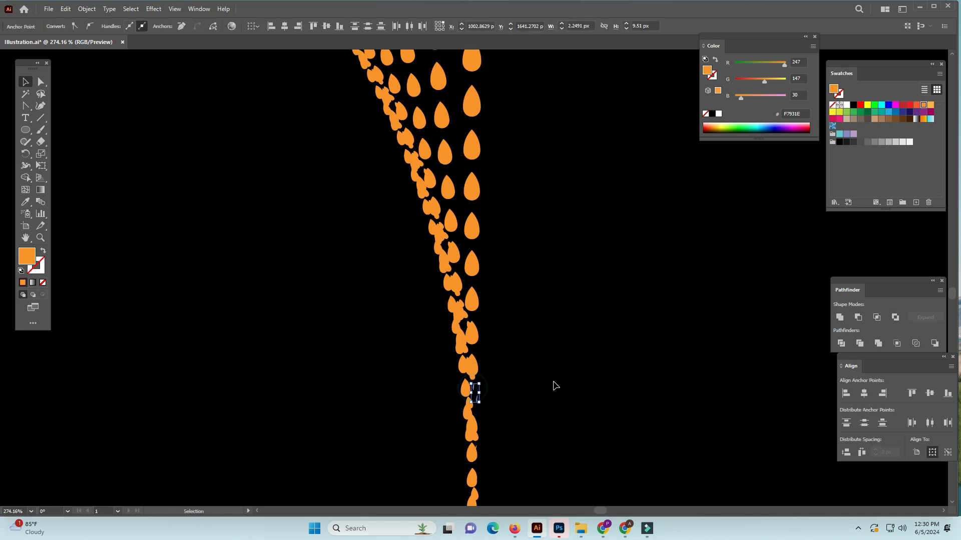
left_click(554, 384)
left_click_drag(518, 436, 523, 291)
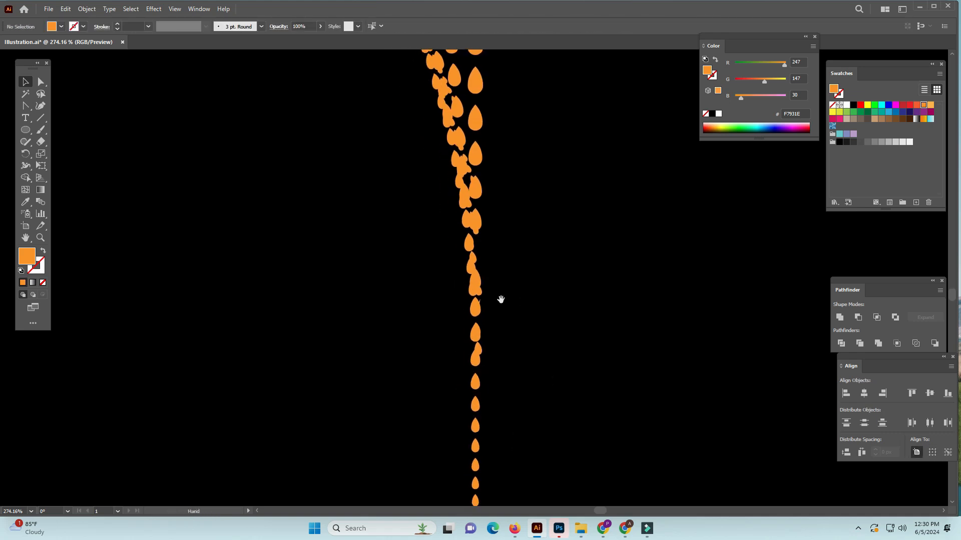
left_click(477, 304)
left_click(548, 301)
Step: Select the whole trimmed leaf pattern and create a reflected copy of it across the vertical axis
key("ctrl+minus")
key("ctrl+minus")
key("ctrl+minus")
key("ctrl+minus")
key("ctrl+minus")
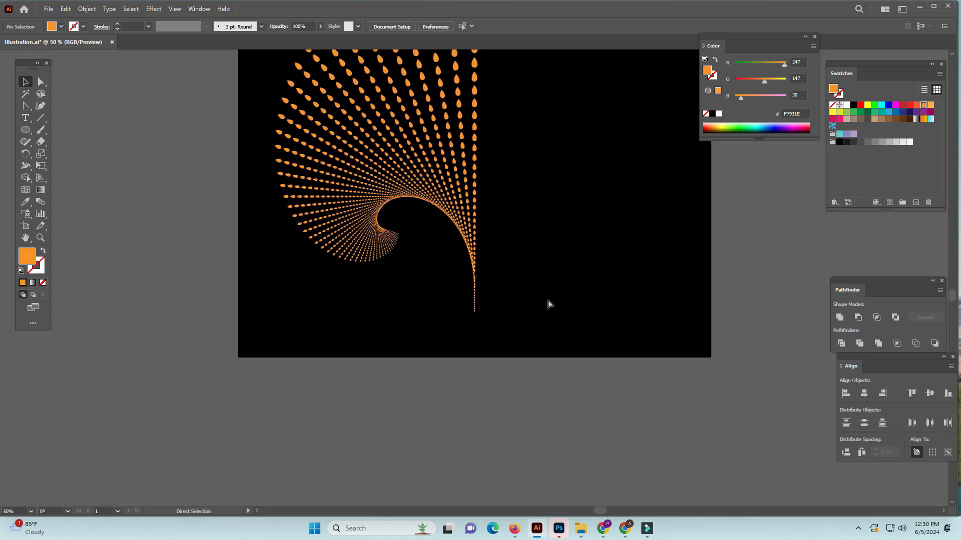
key("ctrl+minus")
key("ctrl+minus")
left_click_drag(525, 305, 464, 330)
left_click_drag(271, 77, 481, 352)
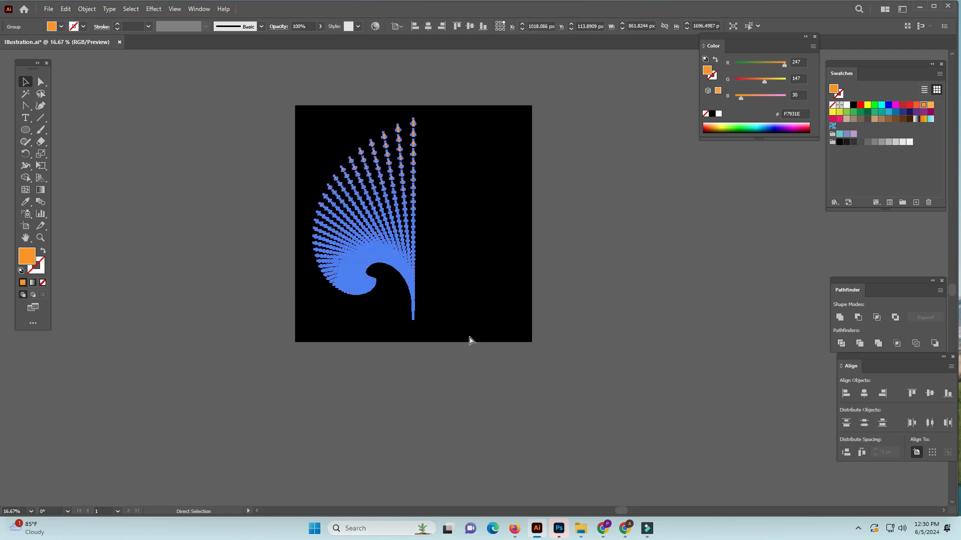
key("v")
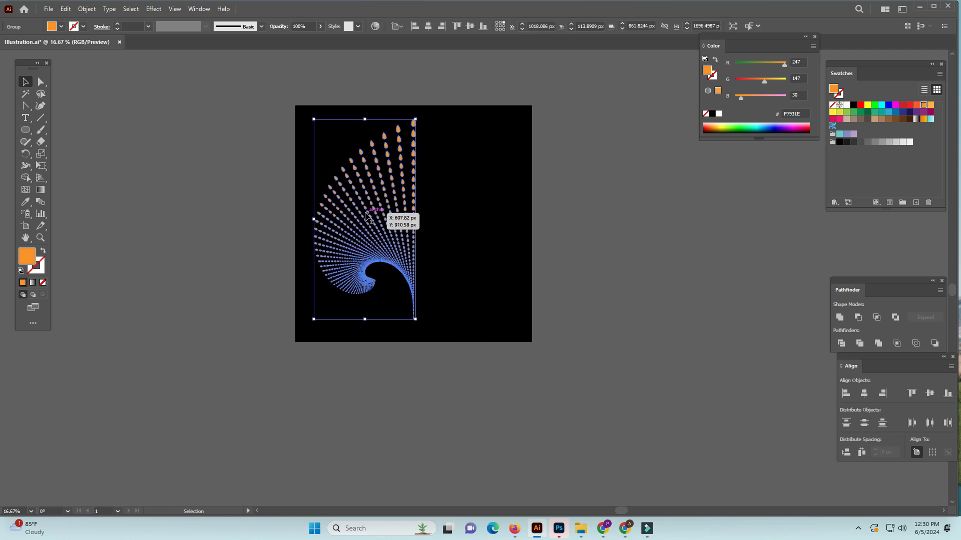
right_click(366, 215)
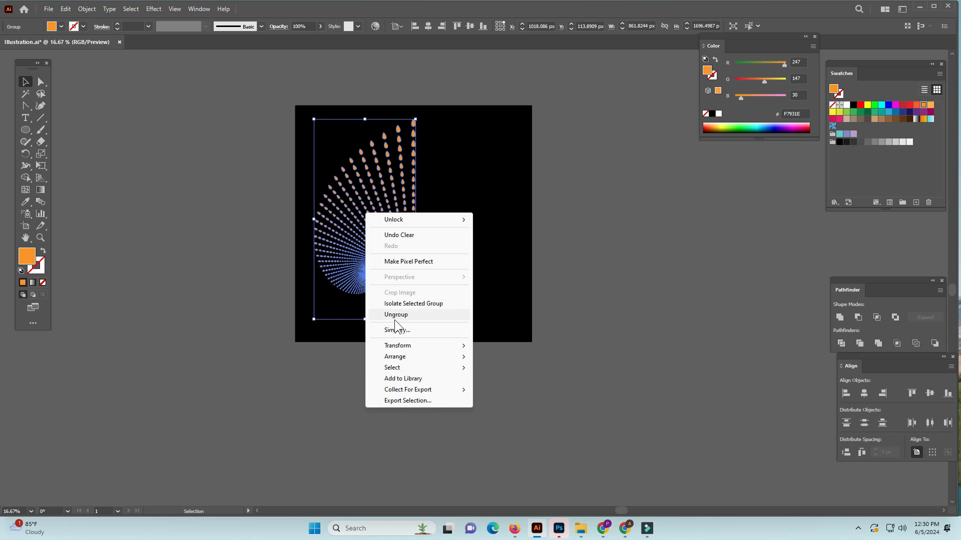
mouse_move(397, 345)
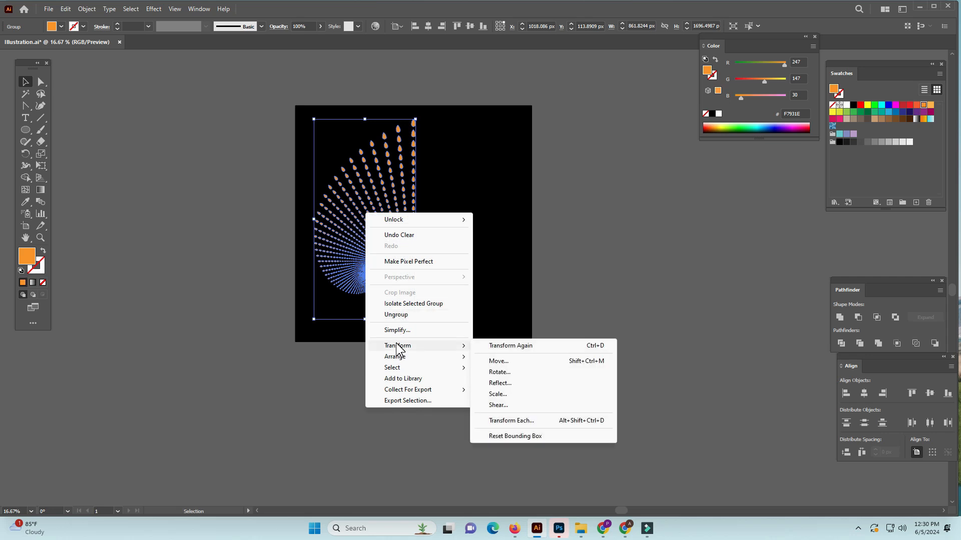
left_click(499, 383)
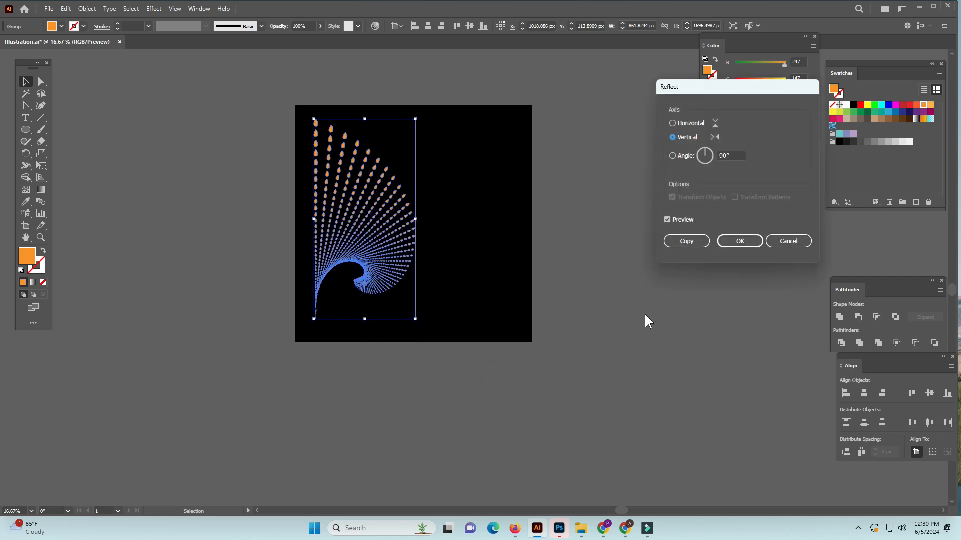
left_click(696, 241)
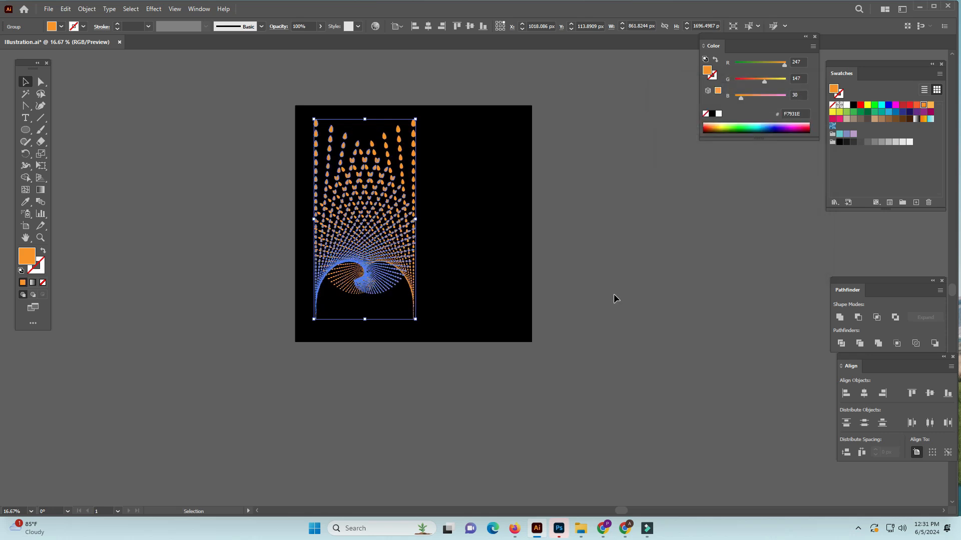
Step: Move the reflected copy to the right so it sits side by side with the original half
key("ctrl+space")
left_click_drag(366, 174, 546, 104)
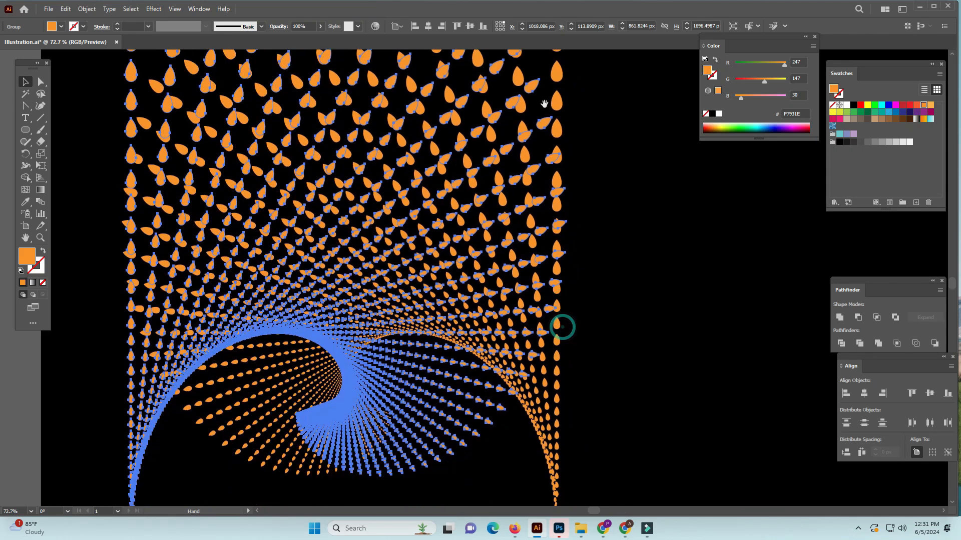
key("ctrl+minus")
key("ctrl+minus")
key("ctrl+minus")
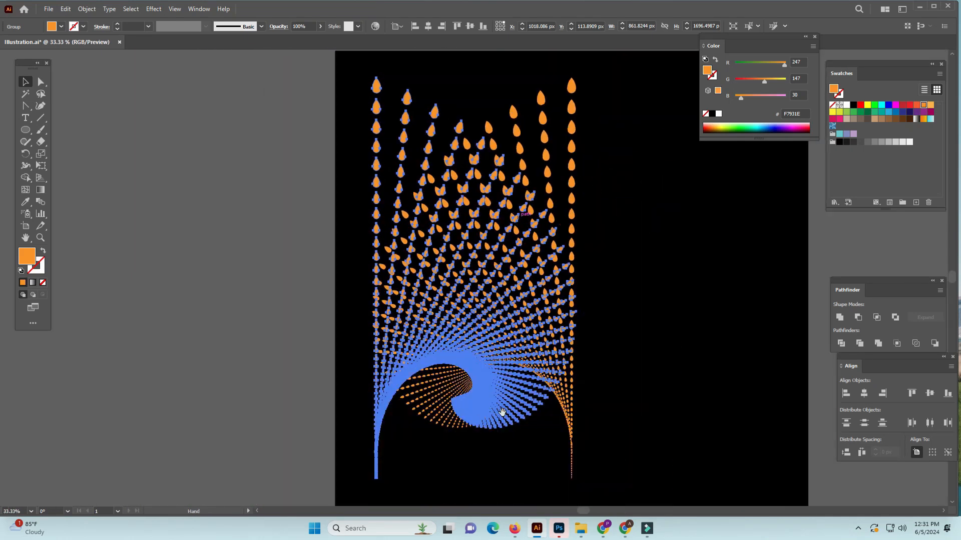
left_click_drag(502, 412, 274, 317)
left_click_drag(208, 309, 428, 318)
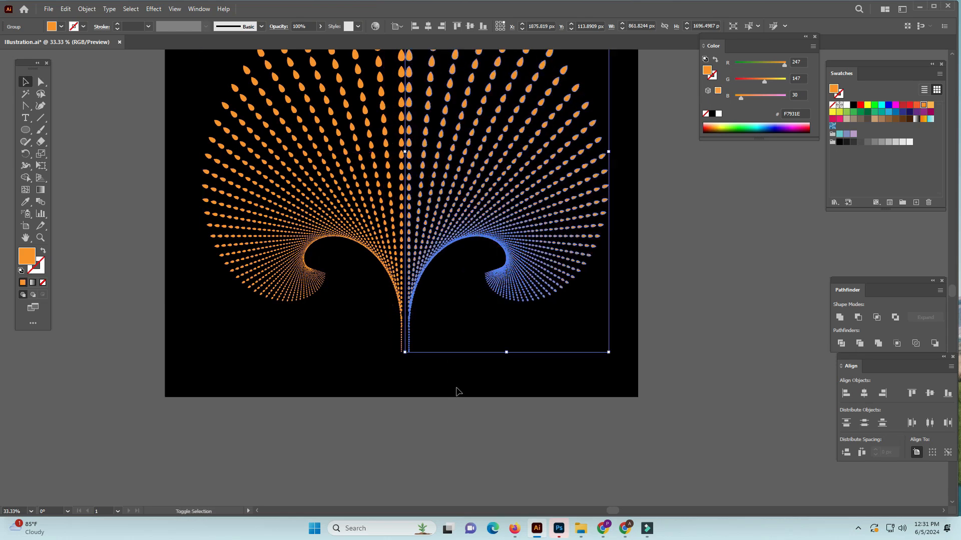
Step: Shift the reflected half left until its straight leaf column overlaps the original's centre column
left_click_drag(407, 247, 517, 482)
left_click_drag(496, 236, 507, 431)
left_click_drag(482, 231, 483, 452)
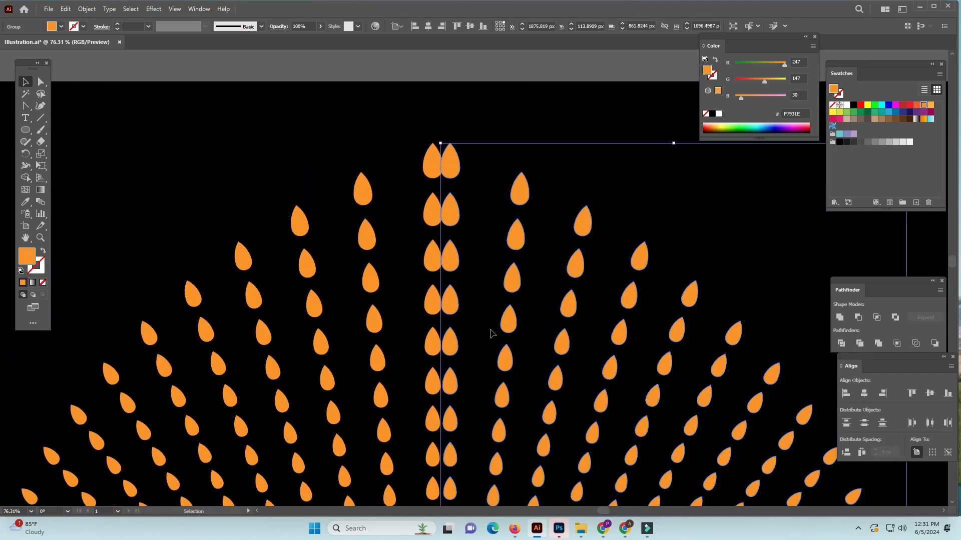
left_click_drag(475, 345, 466, 108)
left_click_drag(465, 369, 457, 221)
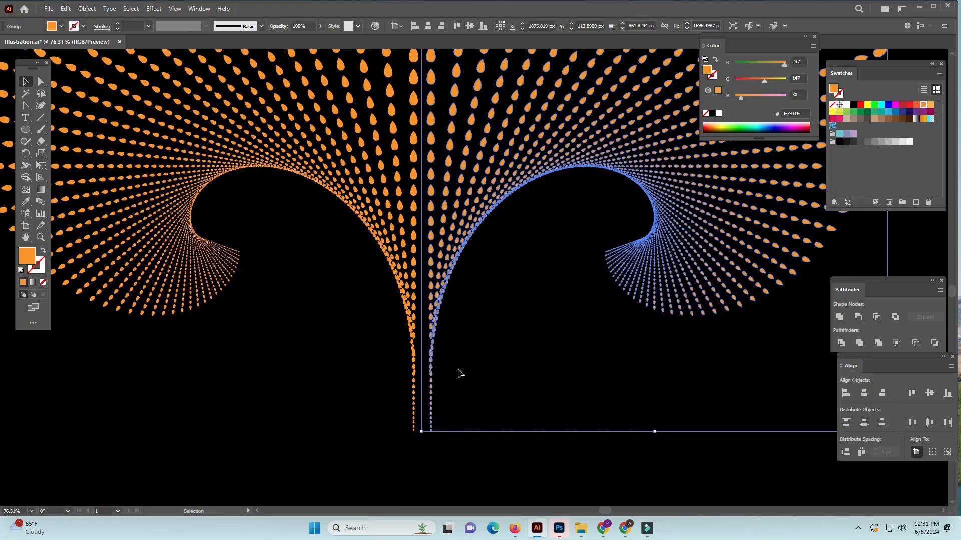
left_click(447, 299, "ctrl")
left_click_drag(471, 114, 472, 219)
left_click_drag(454, 74, 465, 295)
left_click_drag(461, 250, 444, 249)
key("ctrl+0")
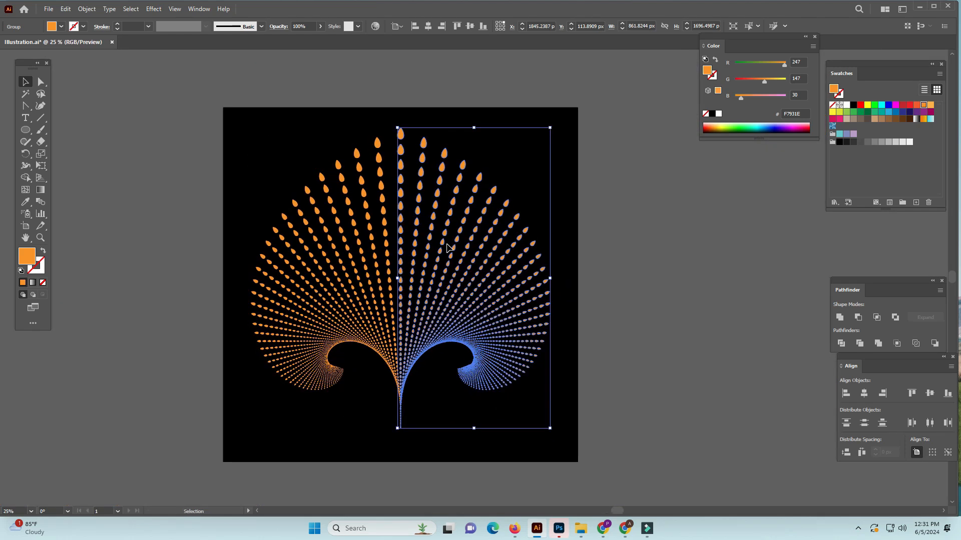
Step: Examine the mirrored leaf illustration as a whole and up close along the centre column, curled lower edges and stem
left_click(504, 481)
key("ctrl+minus")
key("ctrl+minus")
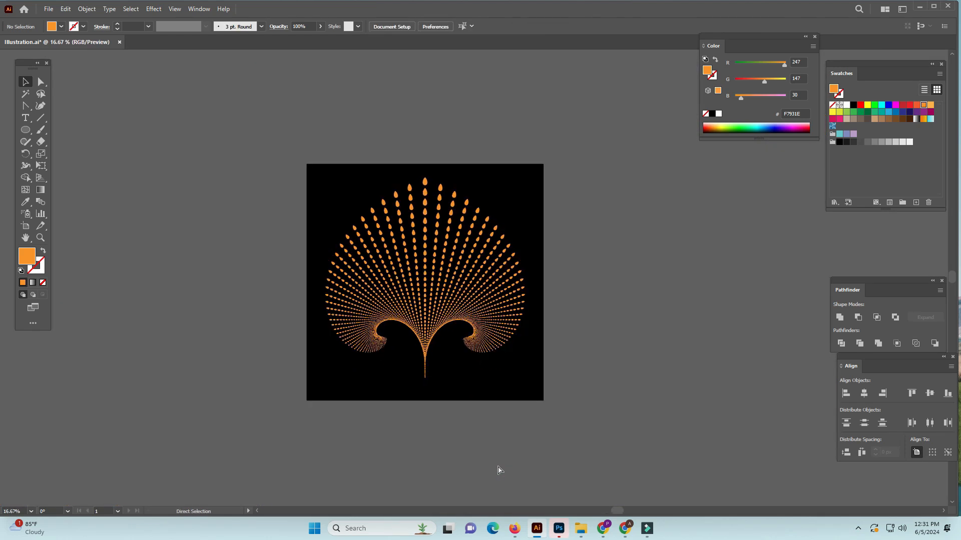
key("space")
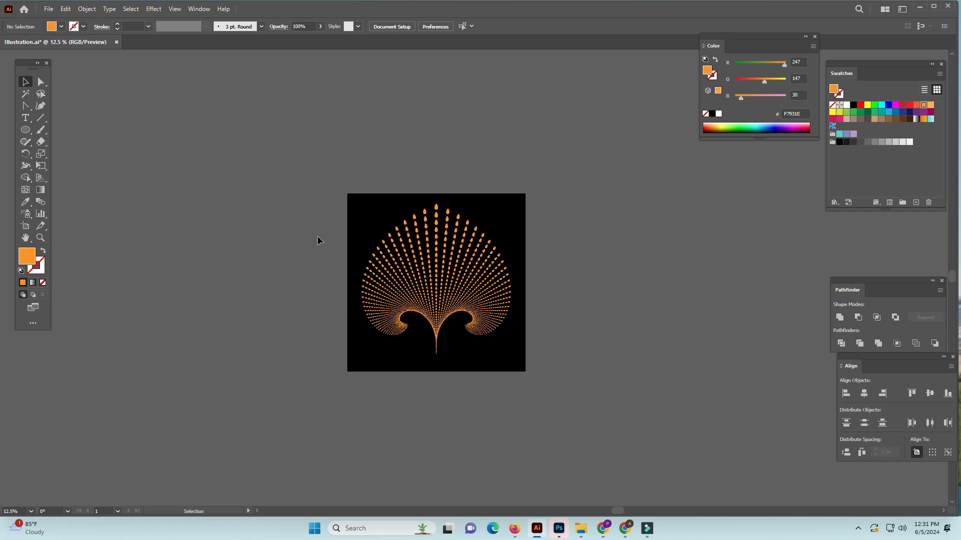
left_click_drag(322, 175, 596, 420)
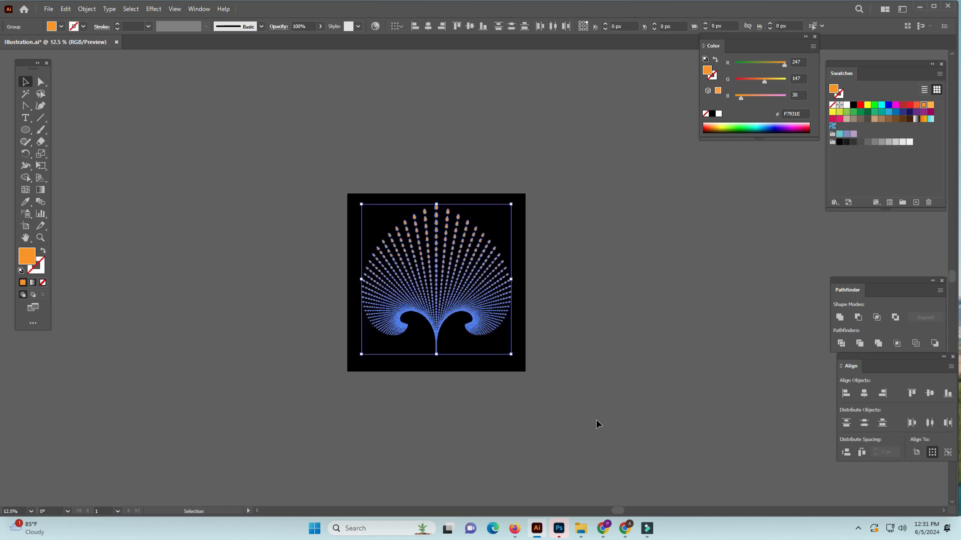
left_click_drag(591, 384, 538, 367)
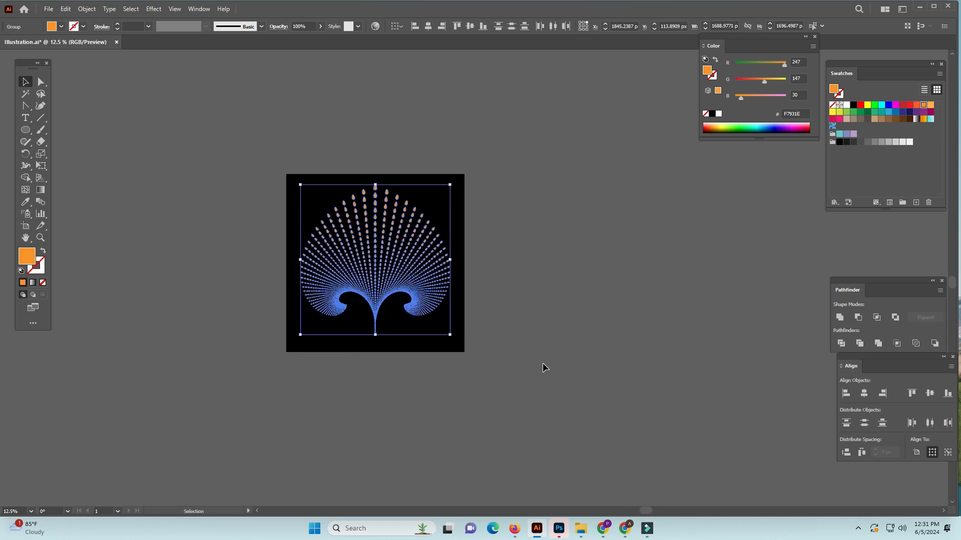
key("ctrl+minus")
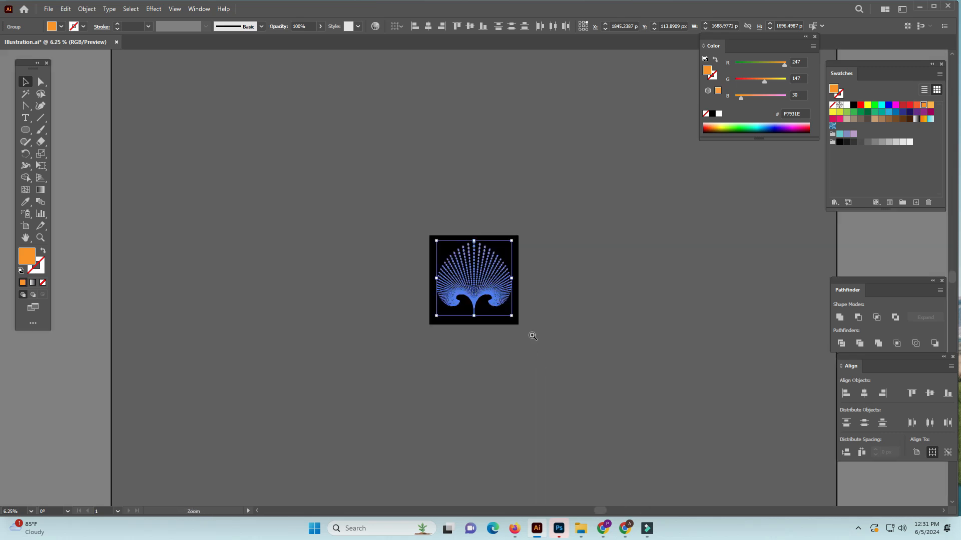
left_click(530, 327, "ctrl")
left_click_drag(530, 327, 378, 360)
left_click(435, 317)
left_click_drag(366, 261, 495, 348)
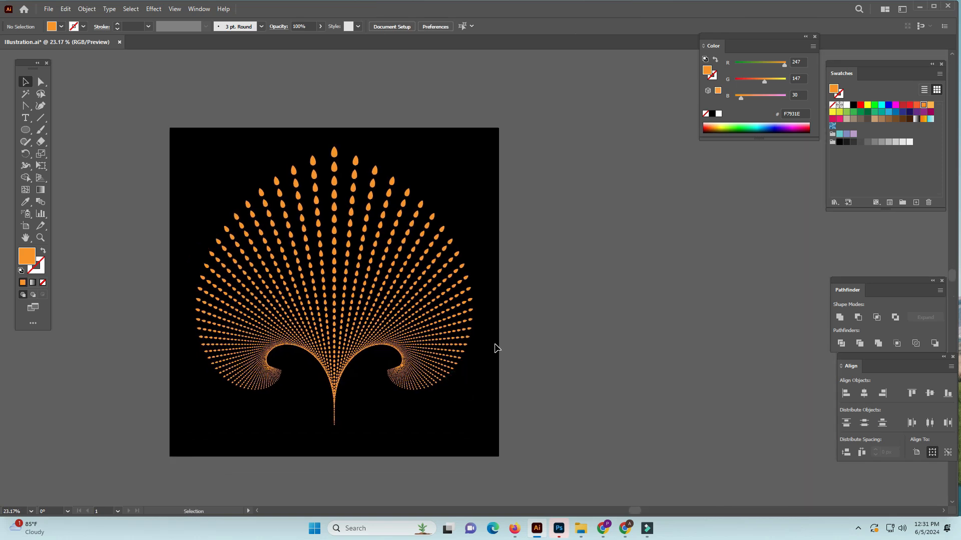
left_click(306, 206, "ctrl+space")
left_click_drag(579, 433, 453, 208)
left_click_drag(617, 384, 616, 245)
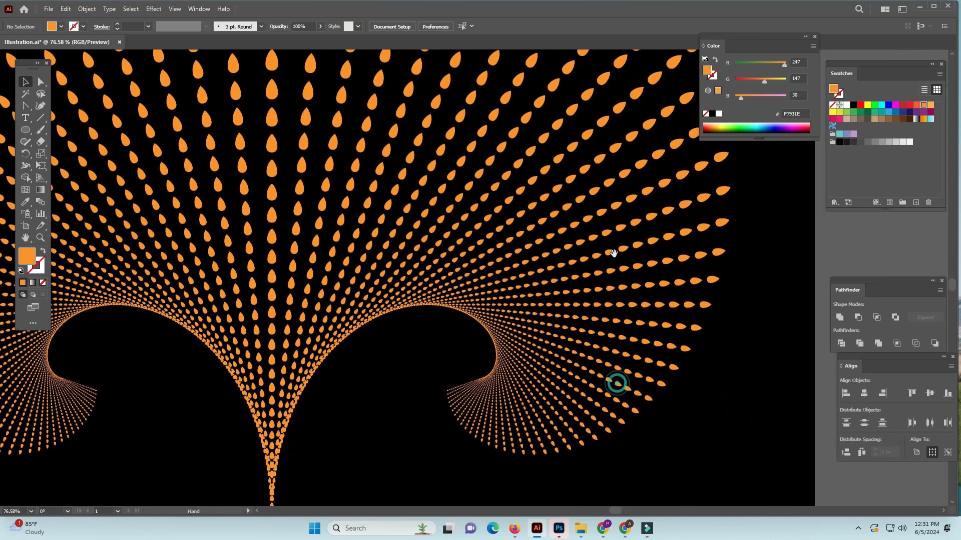
left_click_drag(565, 429, 701, 477)
left_click_drag(282, 371, 306, 331)
key("ctrl+minus")
key("ctrl+minus")
key("ctrl+minus")
key("ctrl+minus")
key("ctrl+minus")
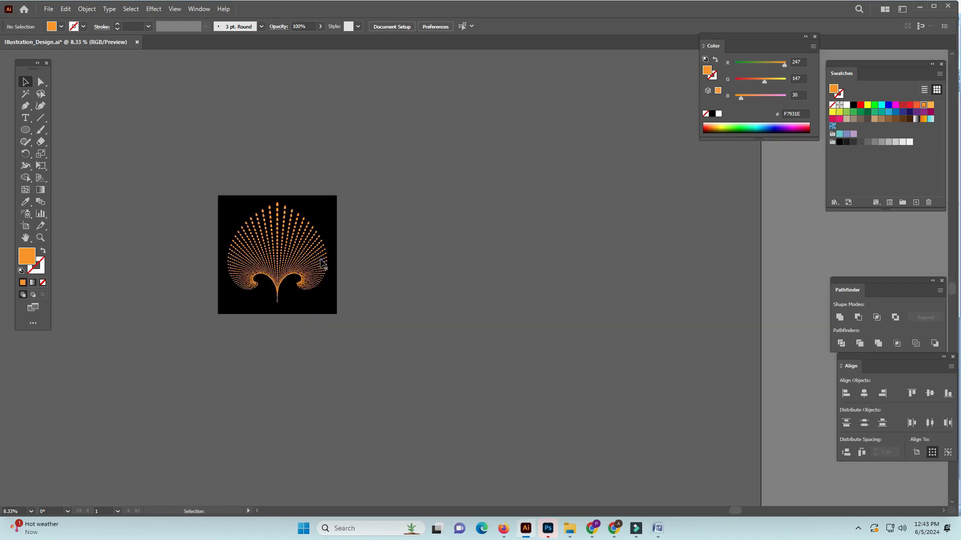
Step: Duplicate Artboard 1 together with its artwork and place the copy beside the original
left_click(24, 224)
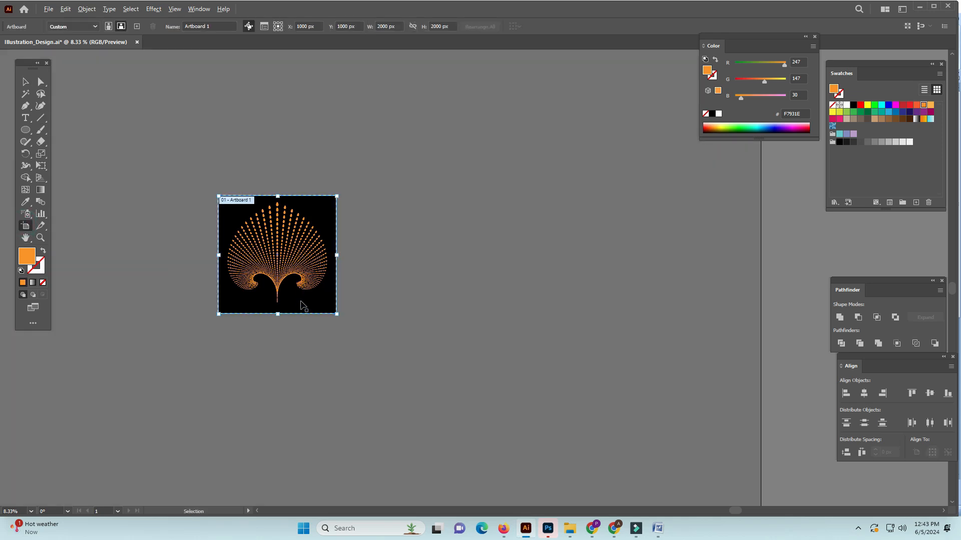
left_click_drag(300, 299, 433, 304)
left_click_drag(509, 344, 510, 345)
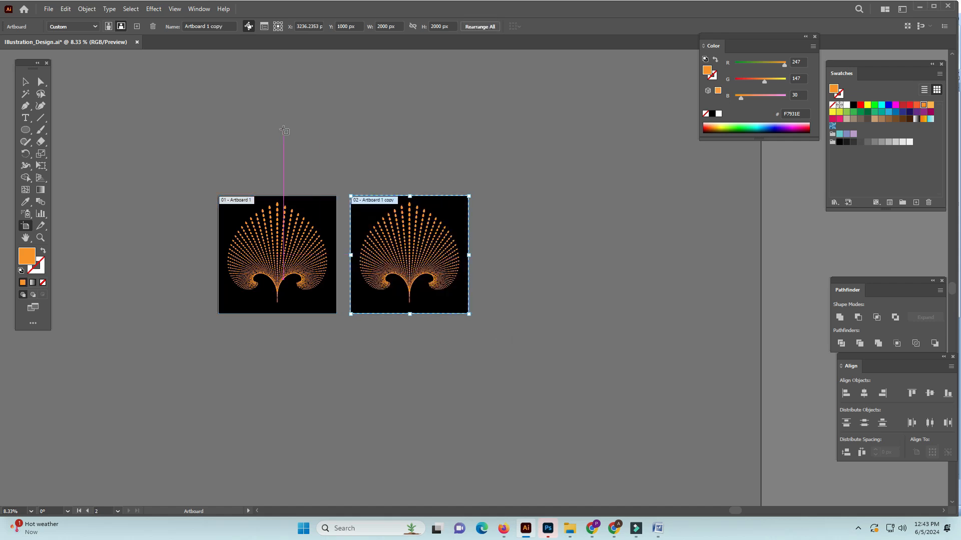
Step: Delete the orange leaf pattern from the copied artboard, keeping its black background
left_click(26, 82)
left_click_drag(494, 171, 439, 326)
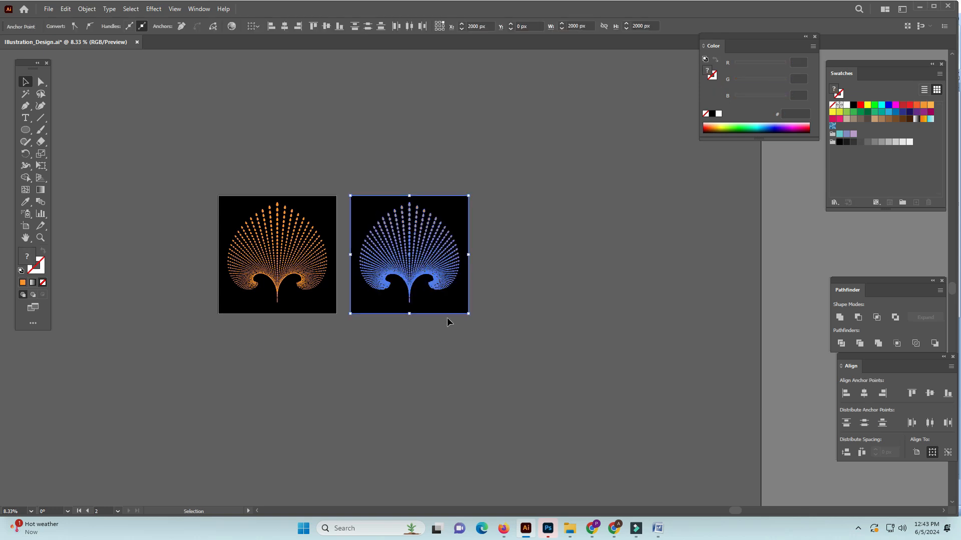
left_click(517, 315)
left_click_drag(431, 358, 334, 315)
left_click(333, 314)
left_click_drag(523, 167, 355, 328)
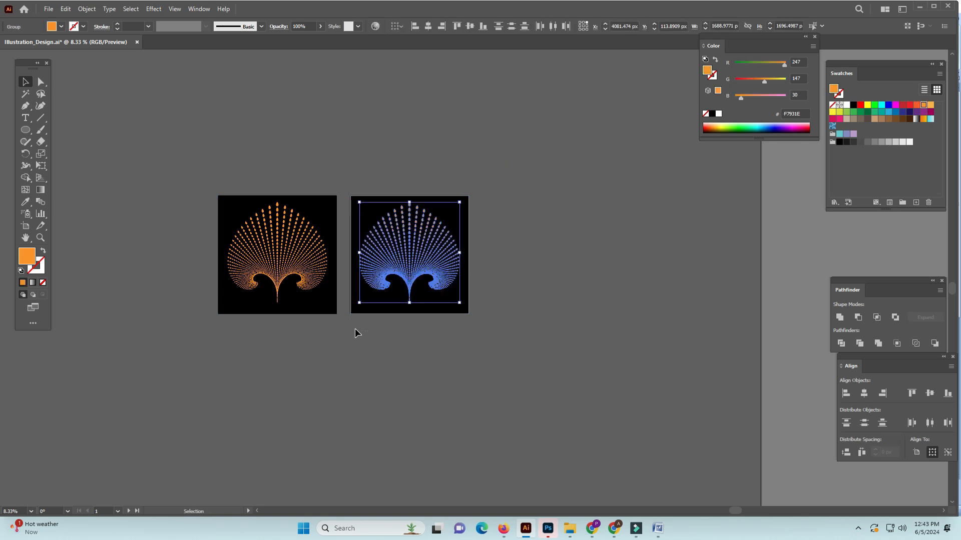
key("Delete")
Step: Draw a straight vertical line about 1712 px tall near the middle of the empty black artboard with the Pen tool and select it
left_click(454, 262, "ctrl")
left_click(453, 263, "ctrl")
left_click_drag(450, 300, 470, 268)
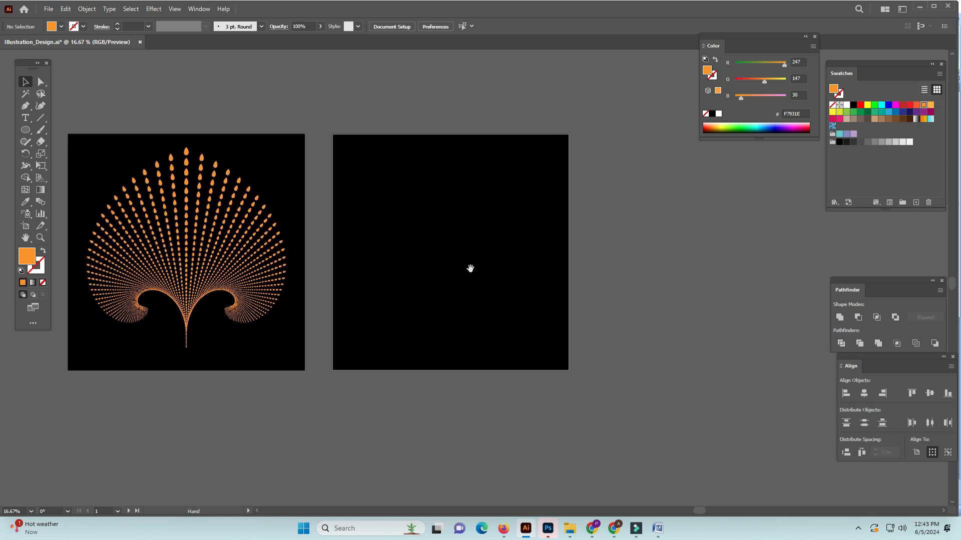
left_click(25, 116)
left_click(25, 106)
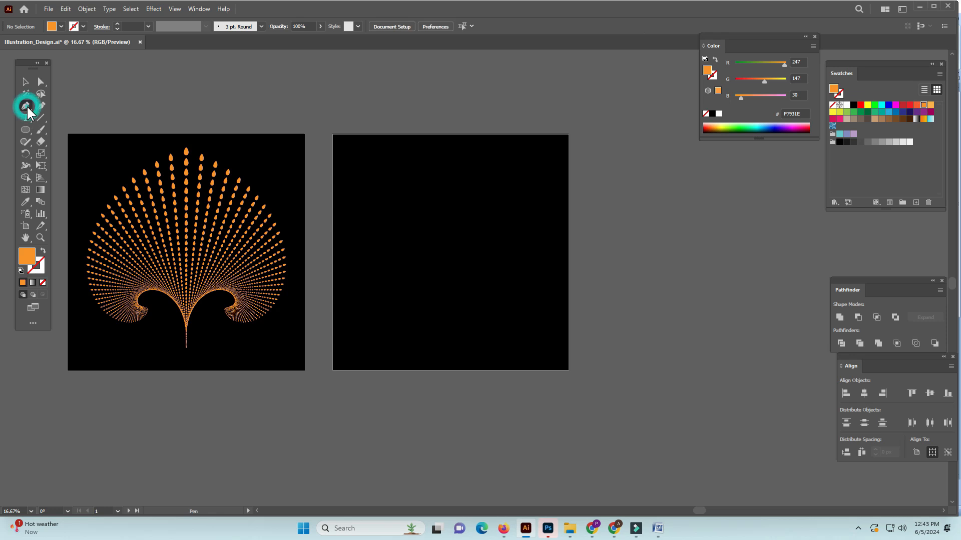
left_click(453, 147)
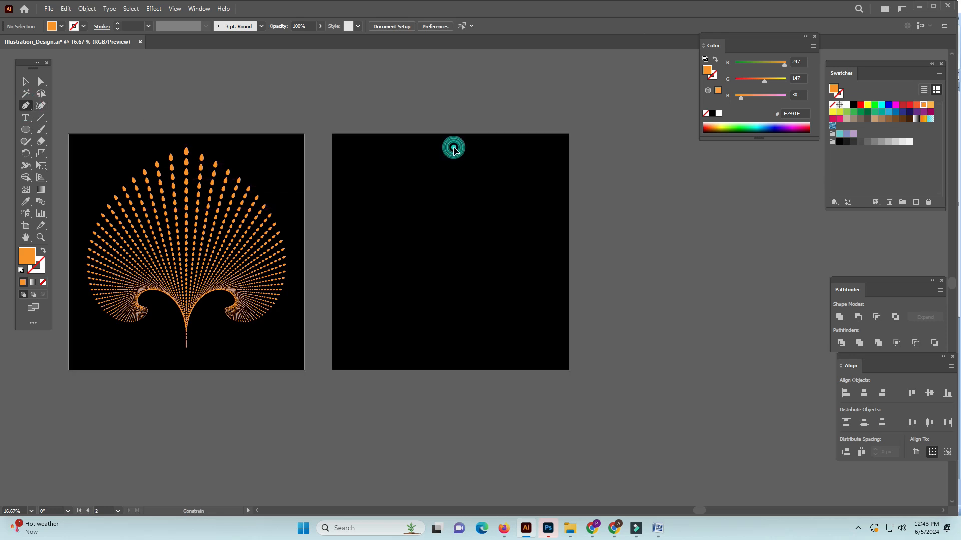
left_click(453, 350)
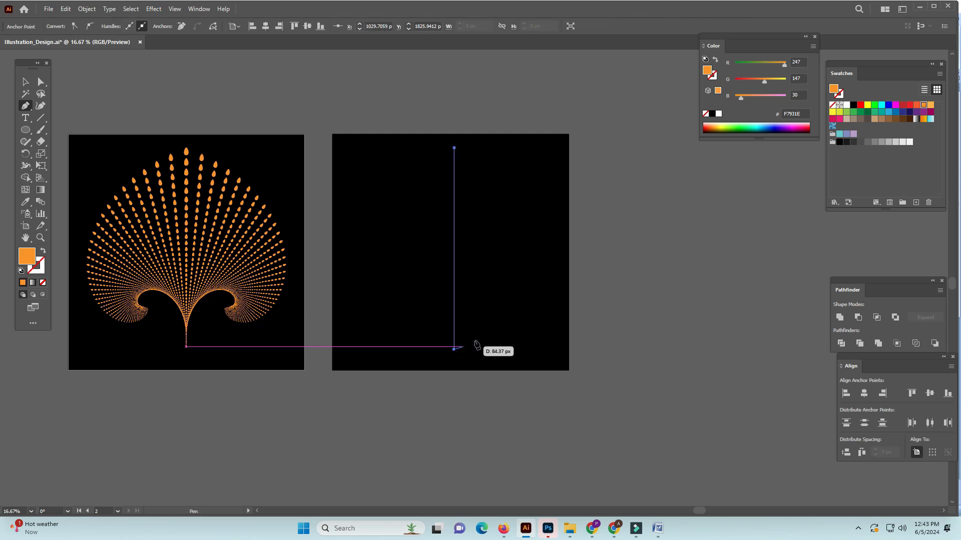
left_click(495, 283, "ctrl")
left_click_drag(441, 269, 380, 307)
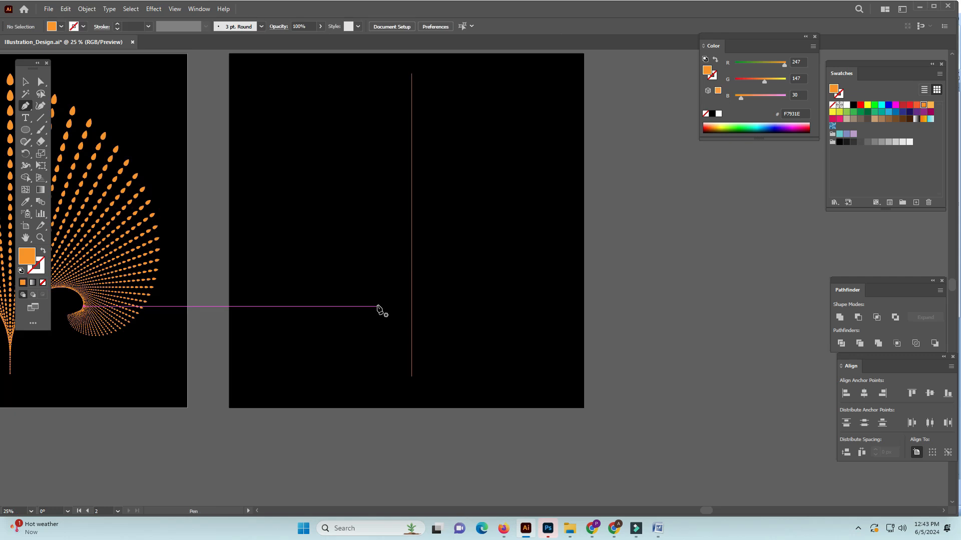
key("ctrl+minus")
key("ctrl+minus")
left_click_drag(441, 133, 501, 347)
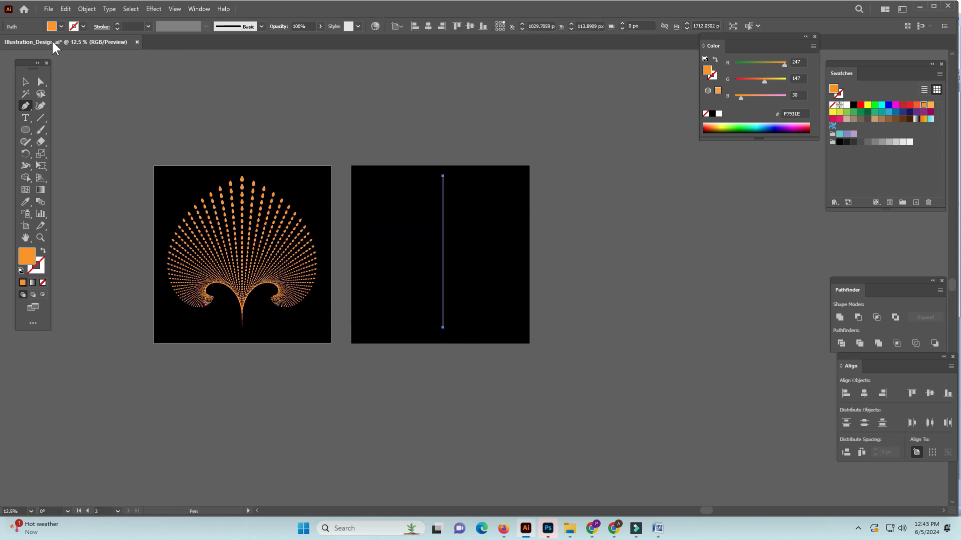
Step: Sample the orange fill of the topmost leaf onto the selected line with the Eyedropper
left_click(26, 200)
left_click(242, 235)
left_click_drag(240, 146, 425, 348)
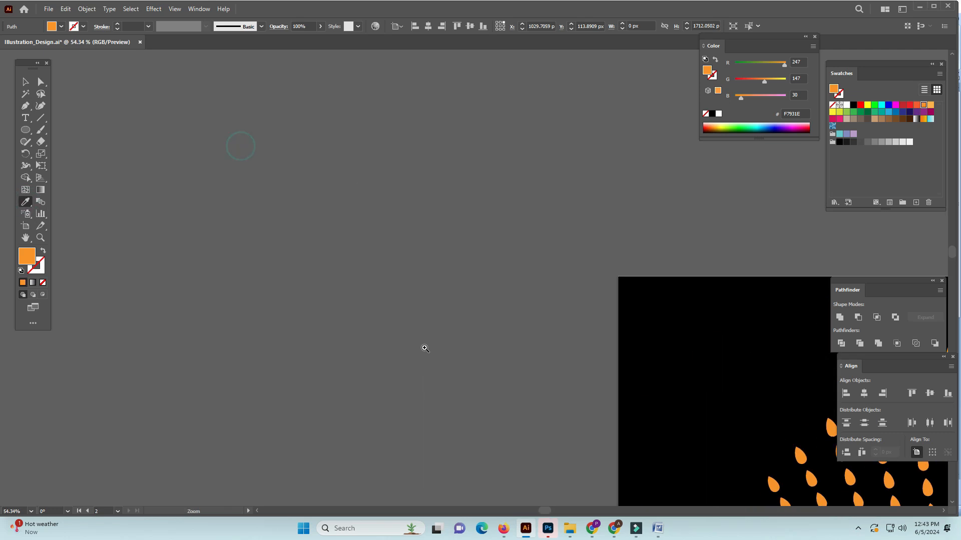
left_click(344, 128)
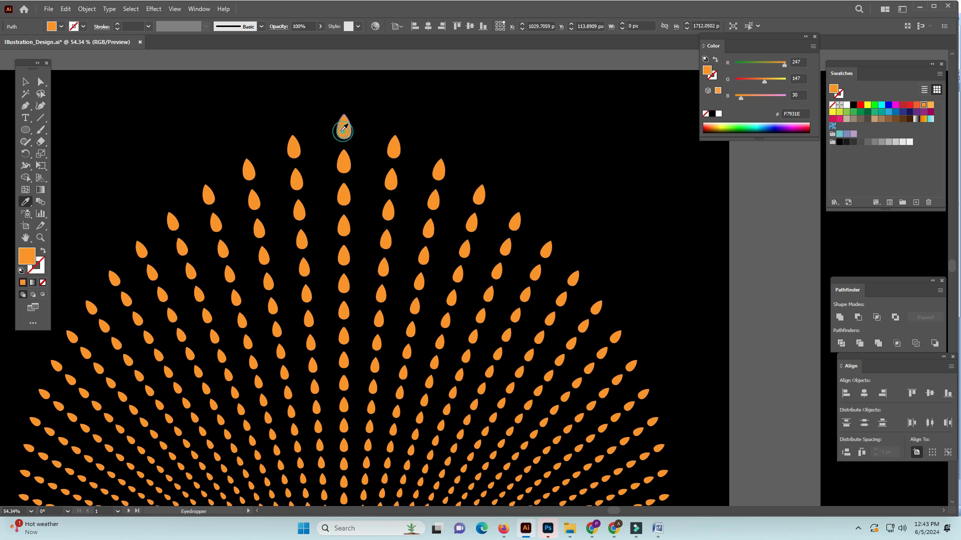
key("ctrl+minus")
key("ctrl+minus")
key("ctrl+minus")
key("ctrl+minus")
Step: Give the vertical line a bright green (00FF00) stroke and no fill
left_click_drag(456, 247, 362, 257)
left_click(874, 106)
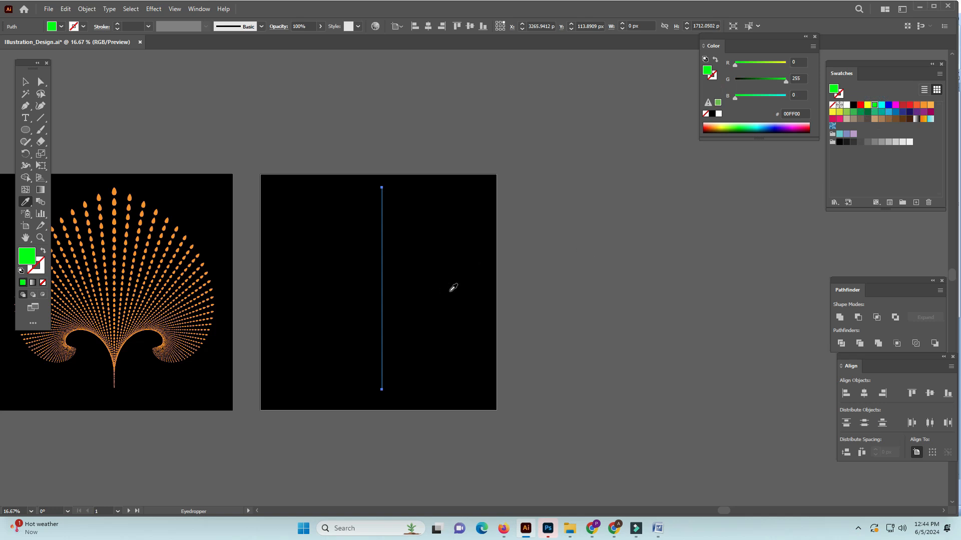
left_click(875, 113)
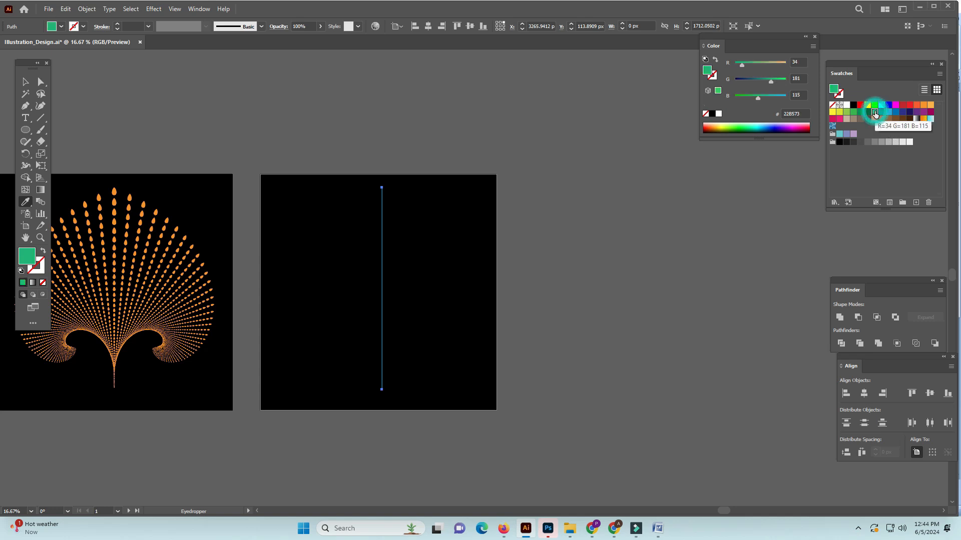
left_click(554, 275, "ctrl")
left_click_drag(338, 176, 479, 422)
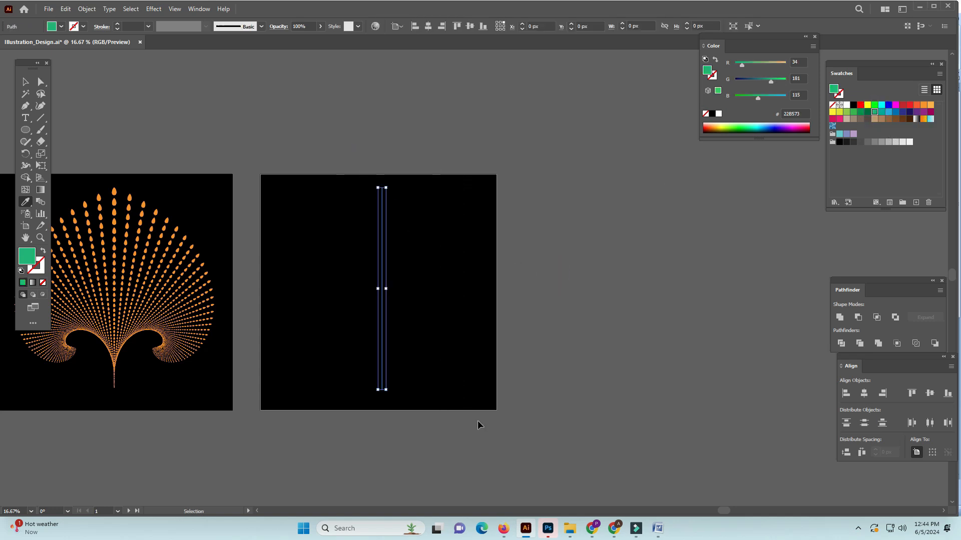
left_click(874, 106)
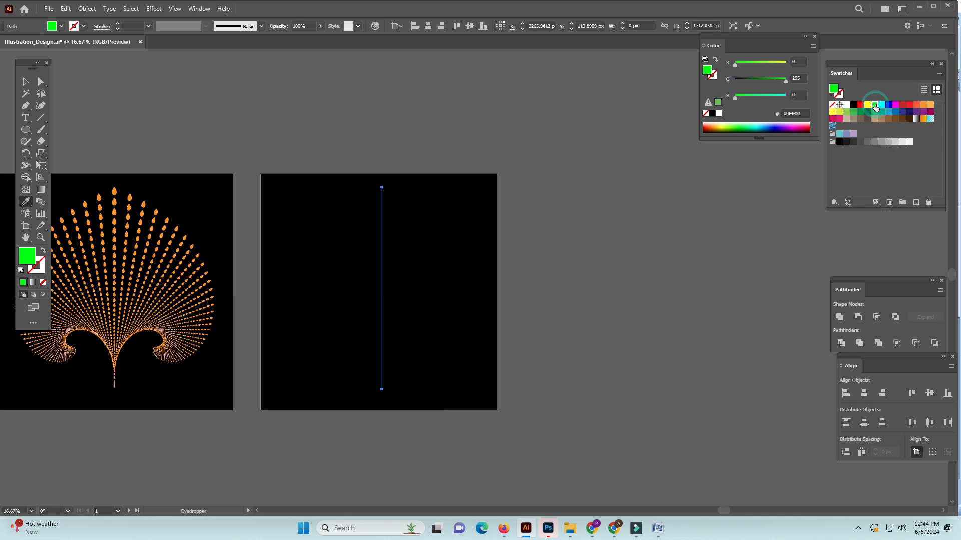
left_click(44, 251)
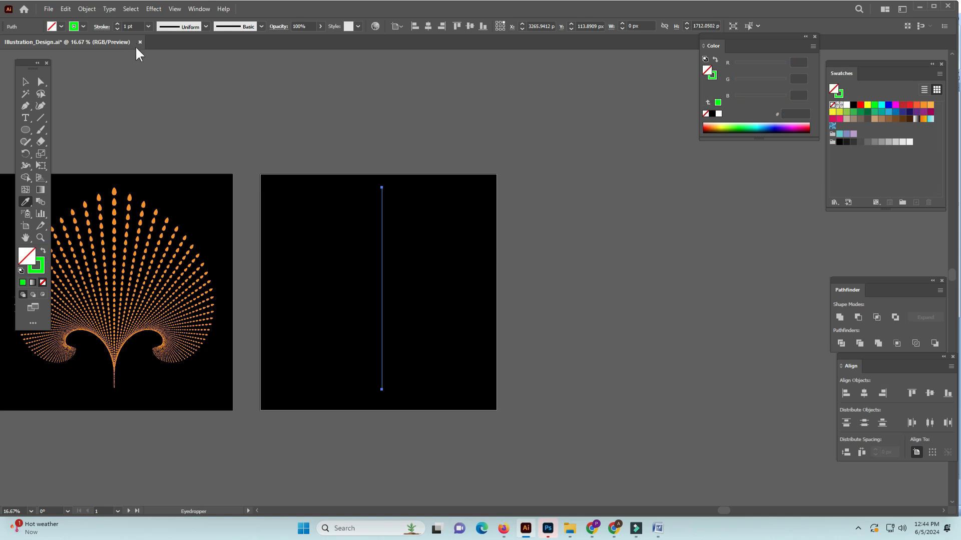
Step: Set the green line's stroke weight to 9 pt and deselect the line
left_click(141, 25)
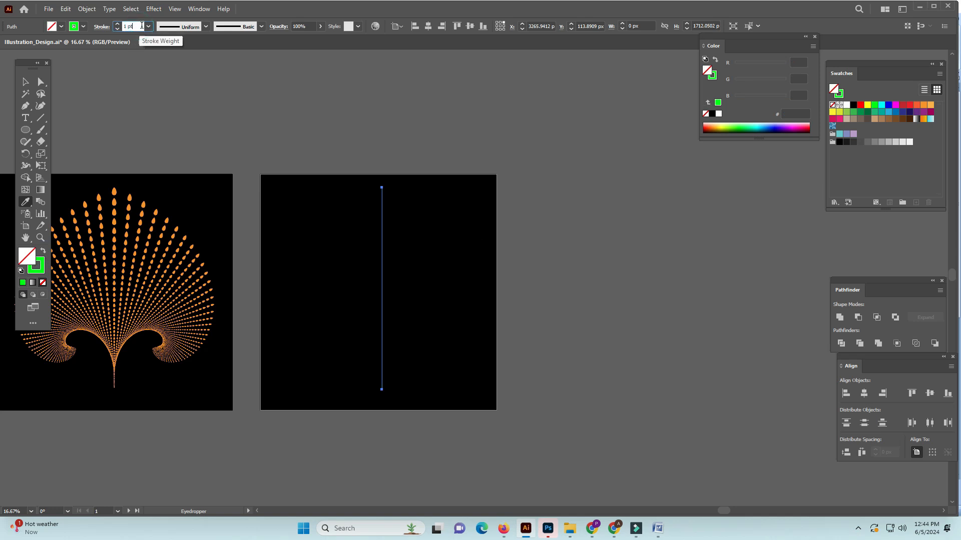
type("5")
key("Return")
type("9")
key("Return")
left_click(452, 266)
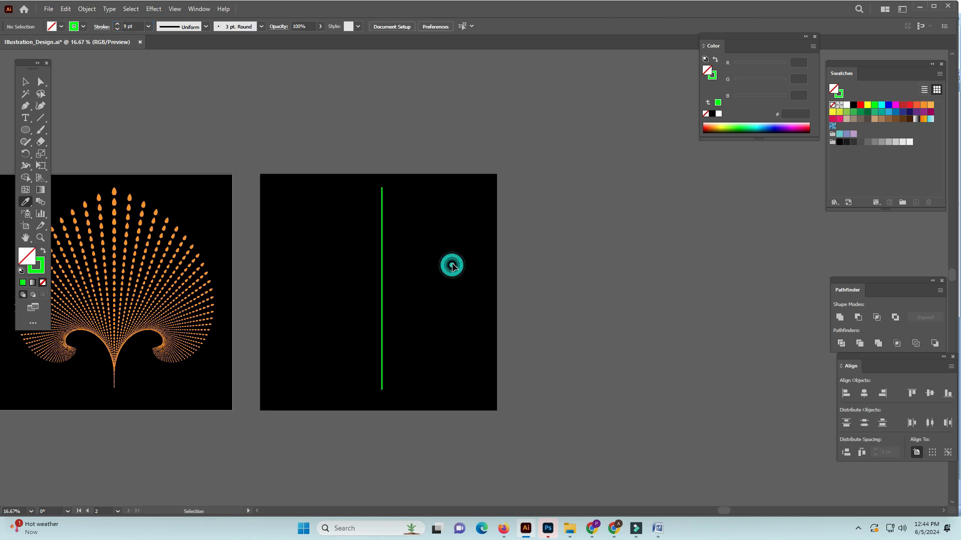
Step: Start a Transform effect on the green line with horizontal and vertical scale at 95%
left_click_drag(356, 145, 500, 435)
left_click_drag(477, 403, 441, 370)
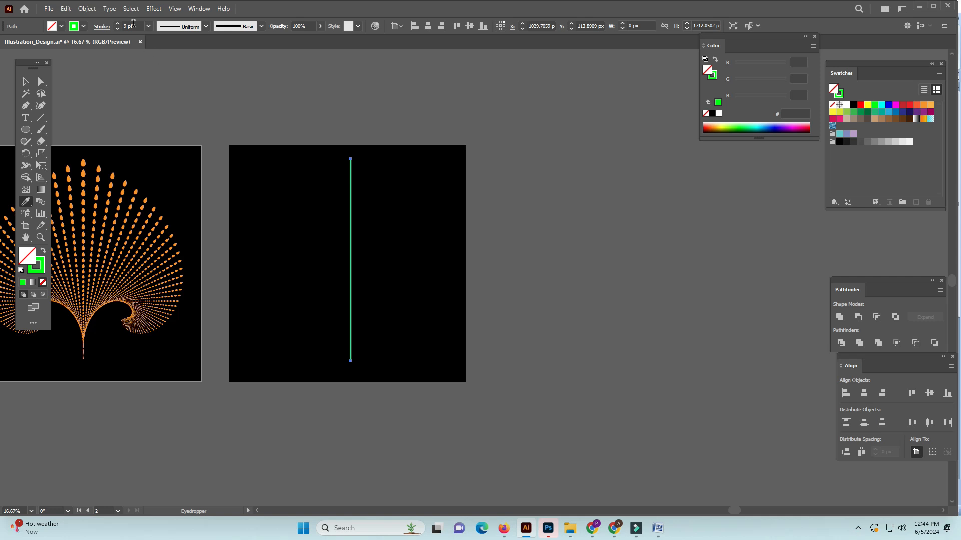
left_click(154, 9)
mouse_move(179, 91)
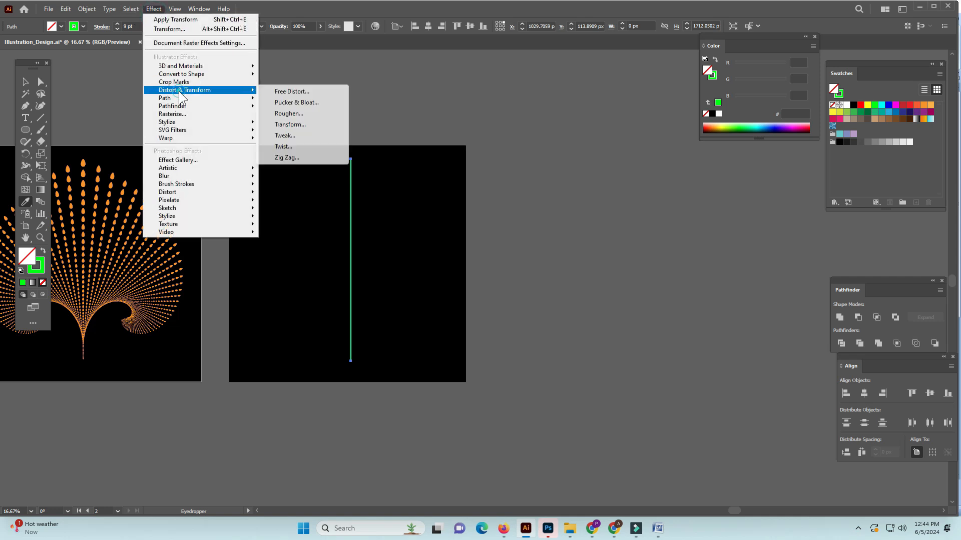
left_click(289, 125)
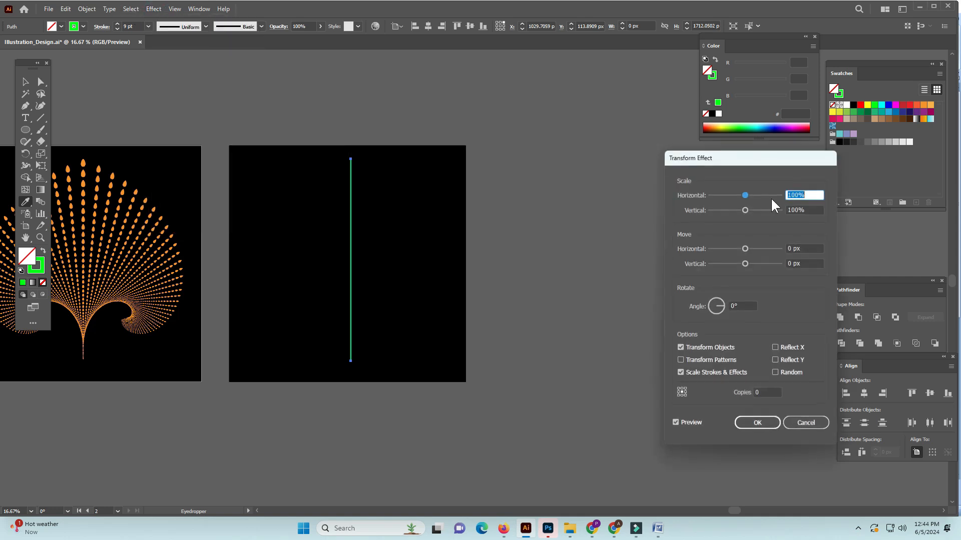
type("95")
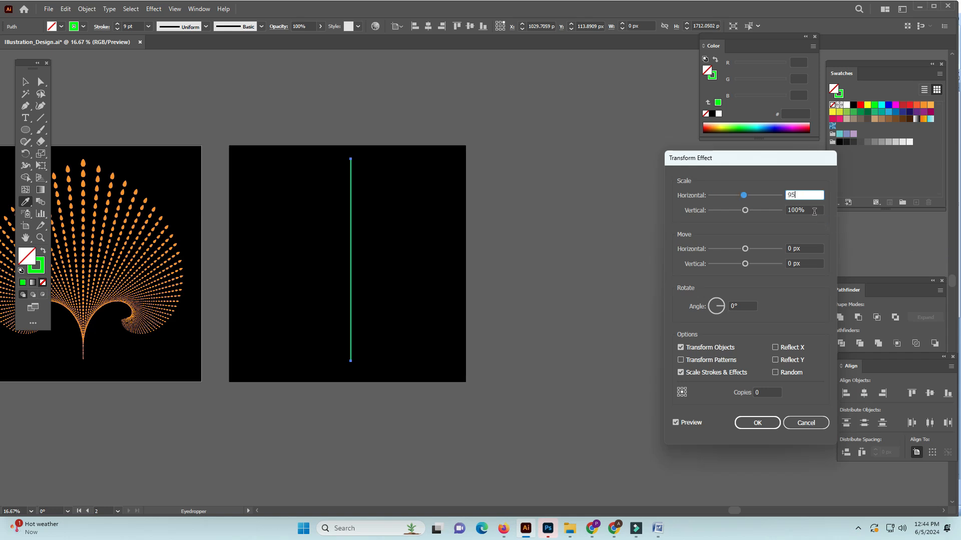
key("Tab")
type("95")
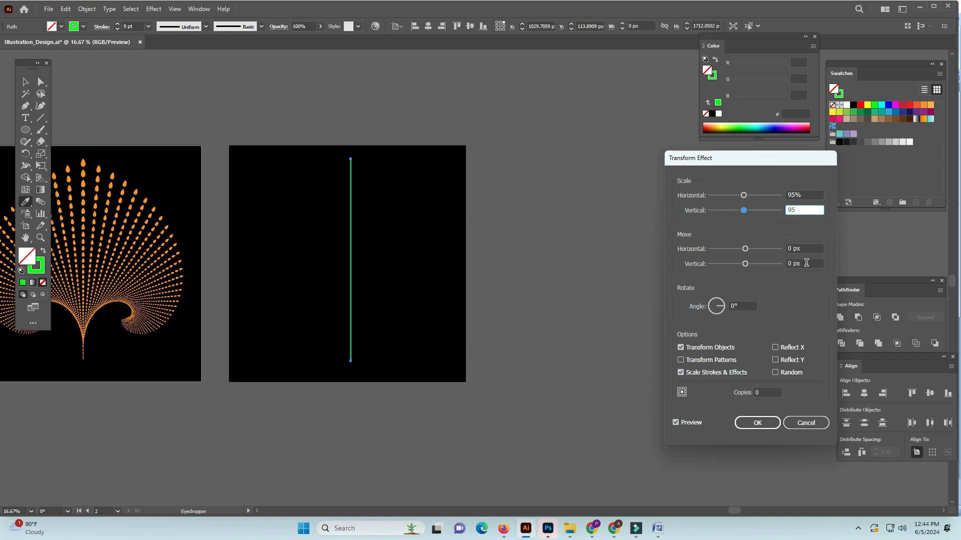
Step: Set the Transform effect to a -63 px horizontal move, 94% horizontal and vertical scale, and 50 copies
key("Tab")
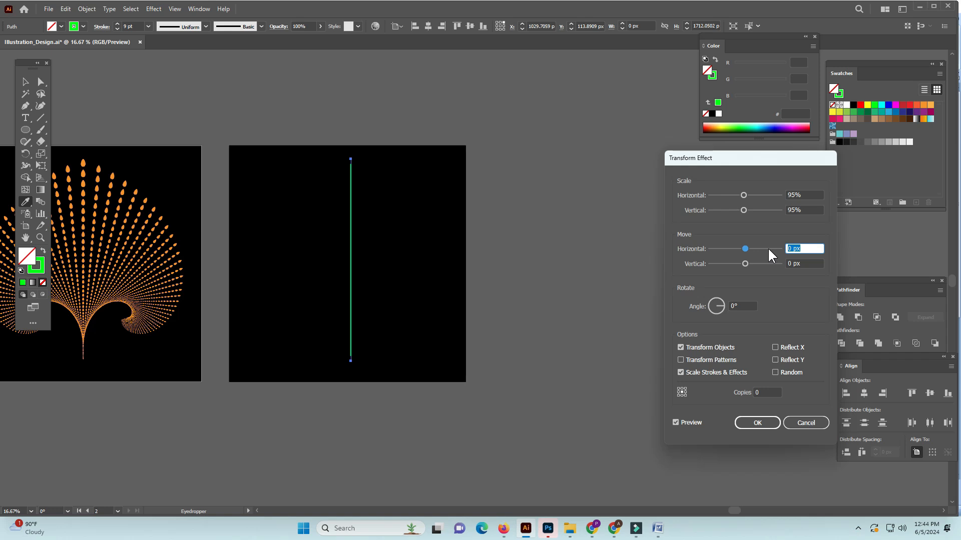
type("-63")
left_click(803, 196)
type("94")
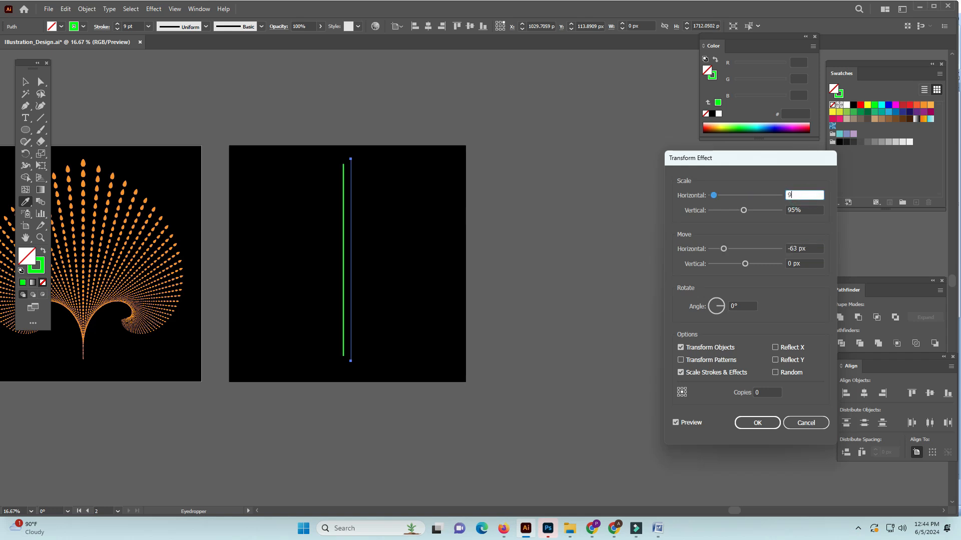
left_click(804, 210)
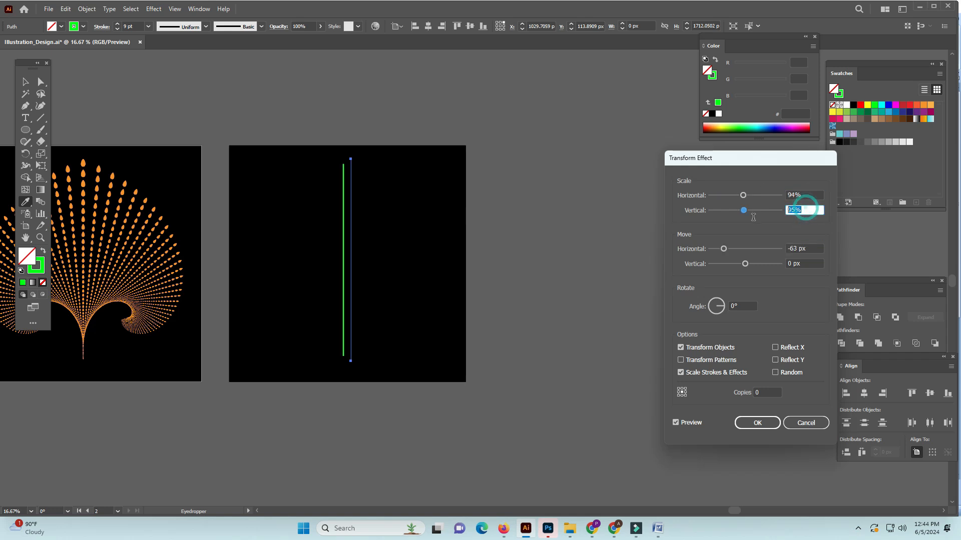
type("94")
left_click(764, 394)
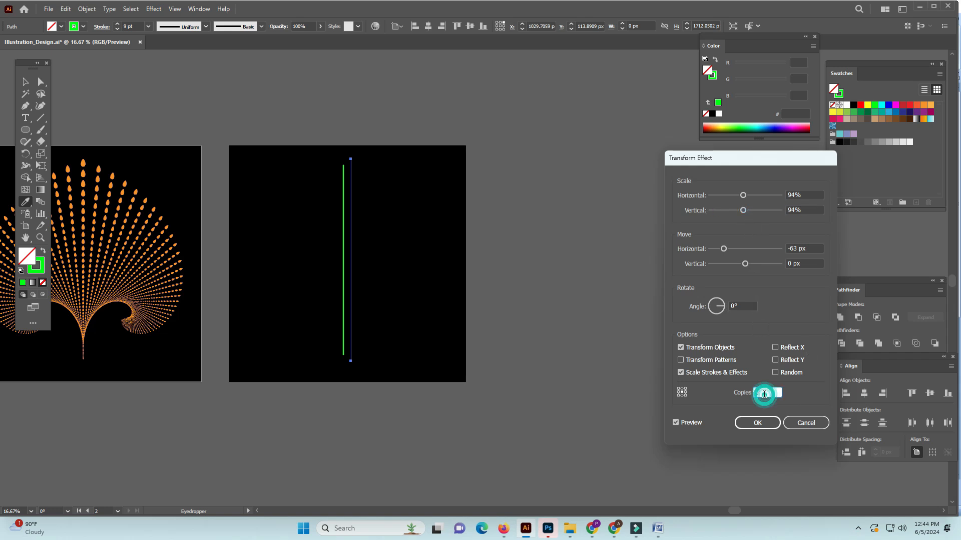
type("50")
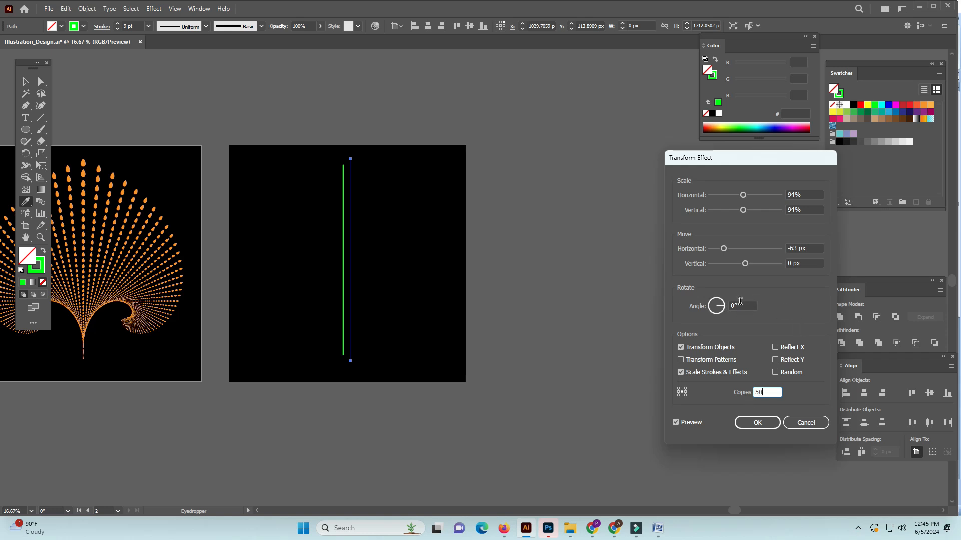
Step: Set the Transform effect's rotation angle to 6° and apply the effect to the green line
left_click(740, 304)
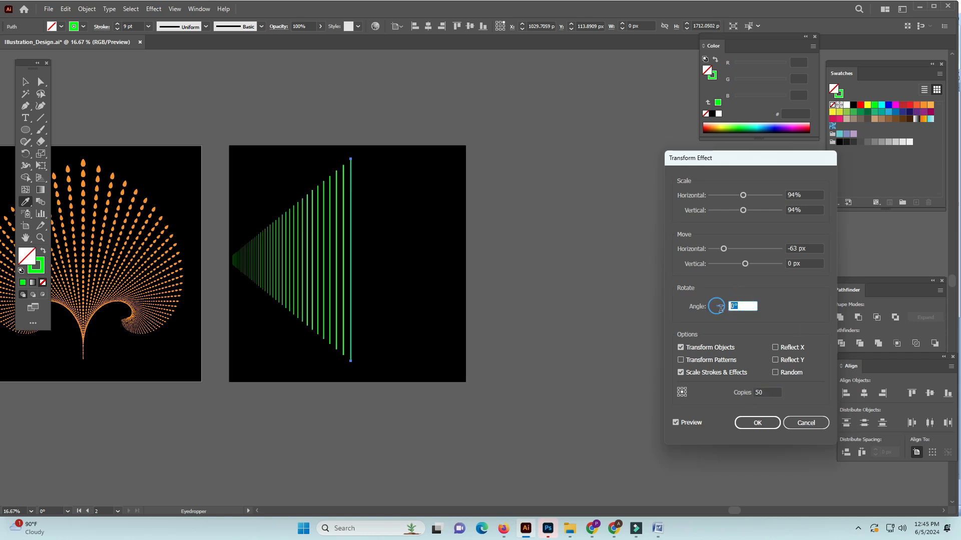
key("Up")
key("Up")
key("Up")
key("Up")
key("Up")
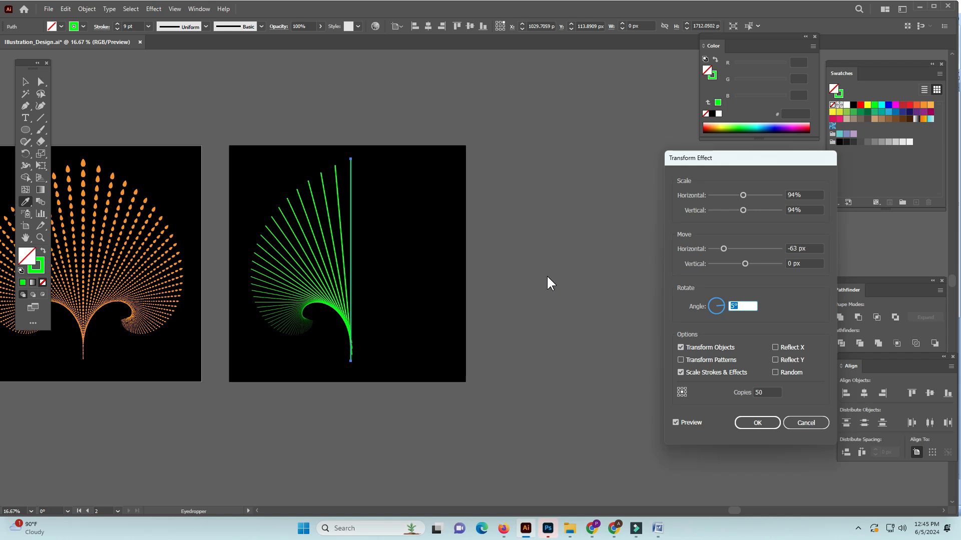
key("Up")
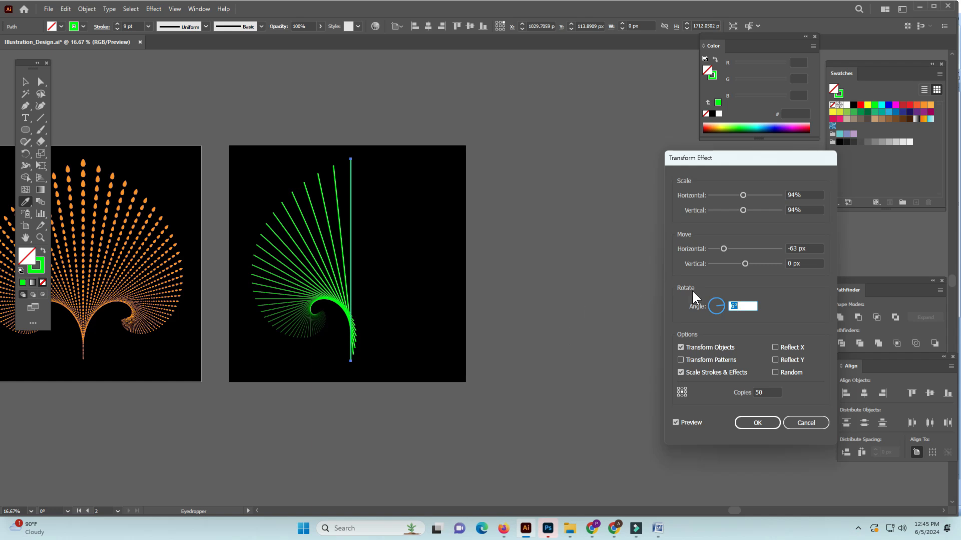
left_click(766, 423)
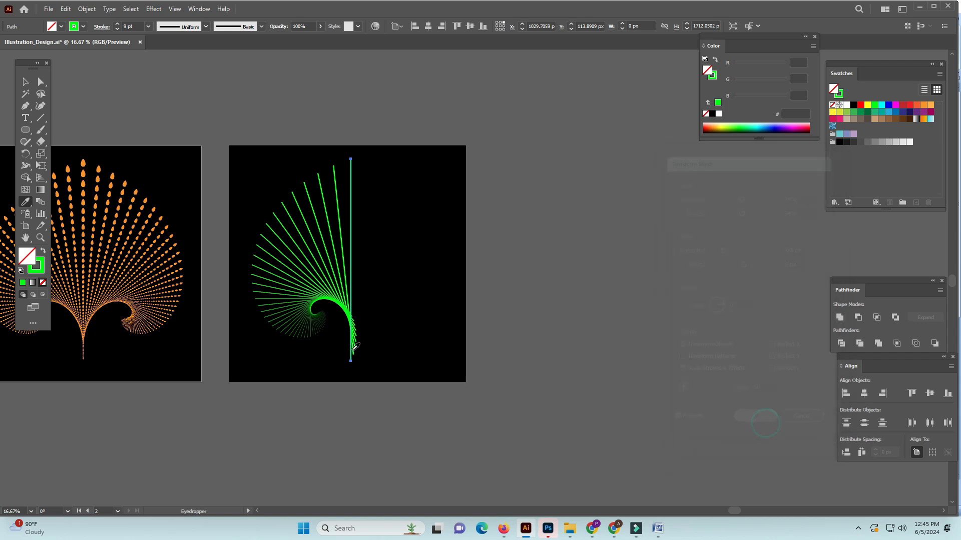
Step: Set the green line's stroke weight to 10 pt and deselect it
key("ctrl+space")
left_click(364, 274)
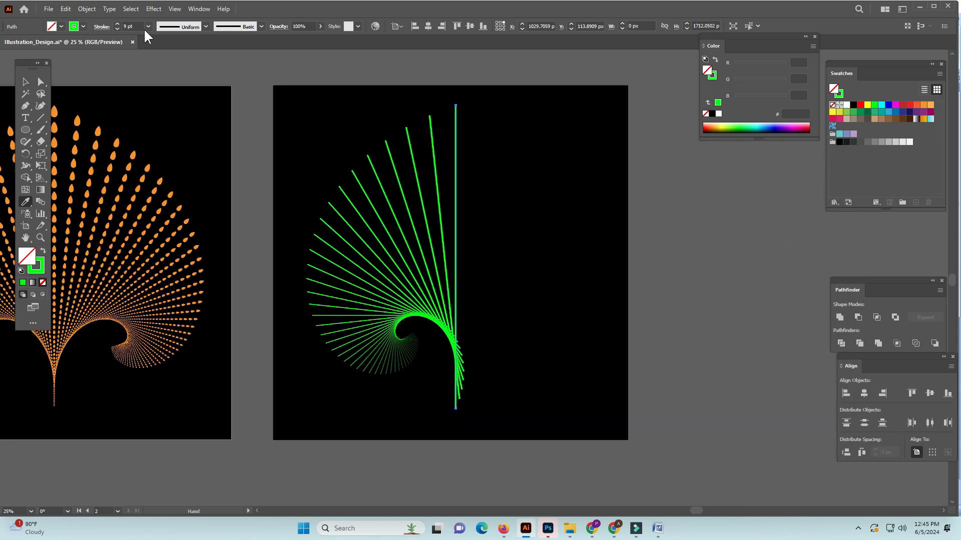
key("ctrl")
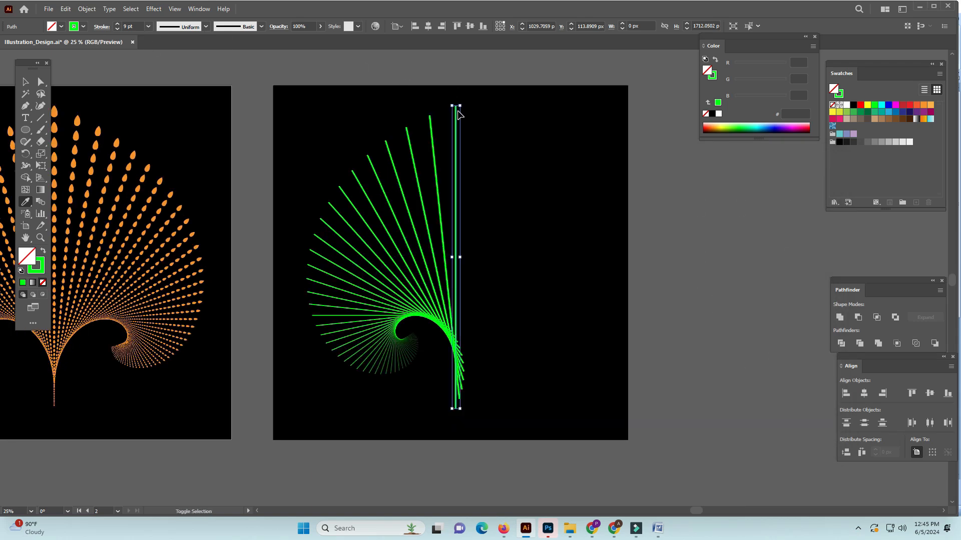
left_click(136, 24)
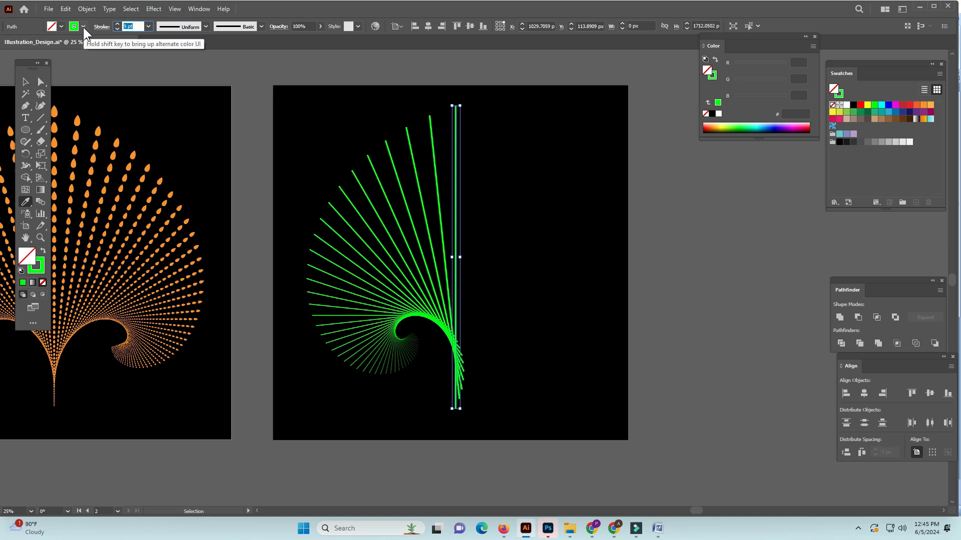
key("Up")
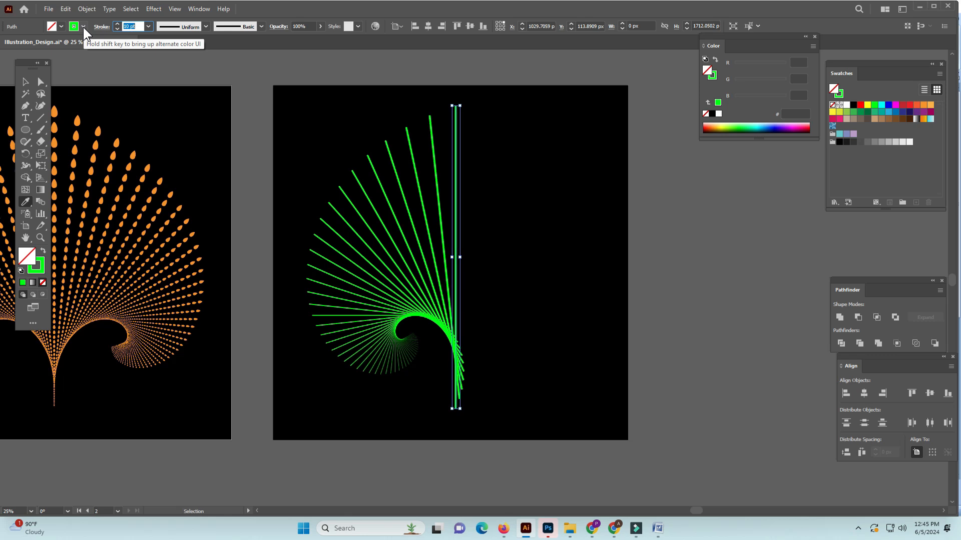
left_click(501, 238, "ctrl")
Step: Select the green line, expand its appearance, and expand the resulting lines' strokes into filled shapes
left_click_drag(515, 132, 219, 416)
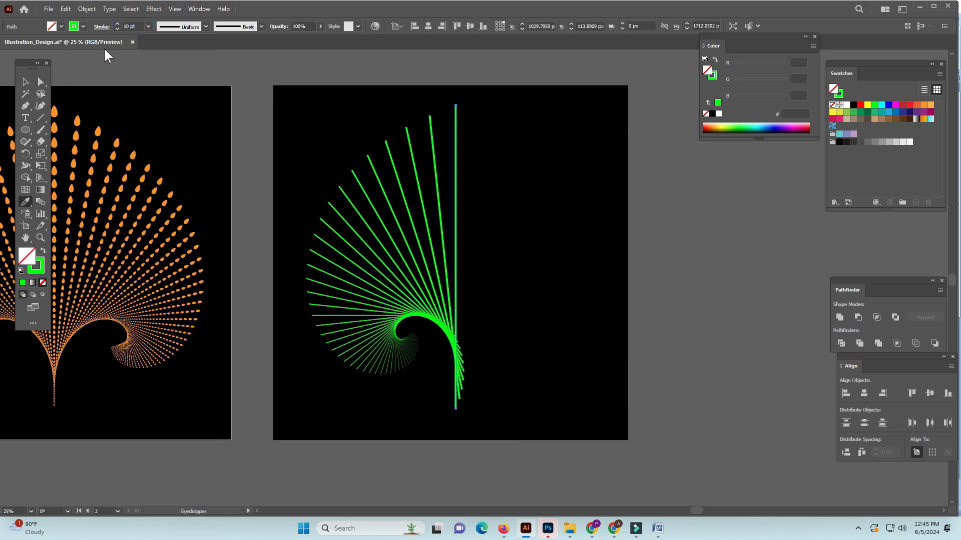
left_click(87, 9)
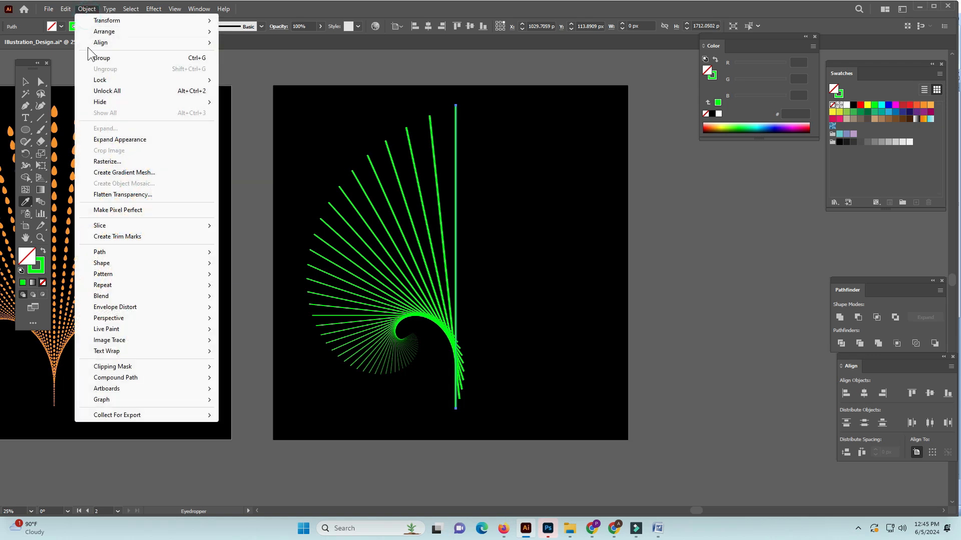
left_click(115, 140)
left_click(88, 9)
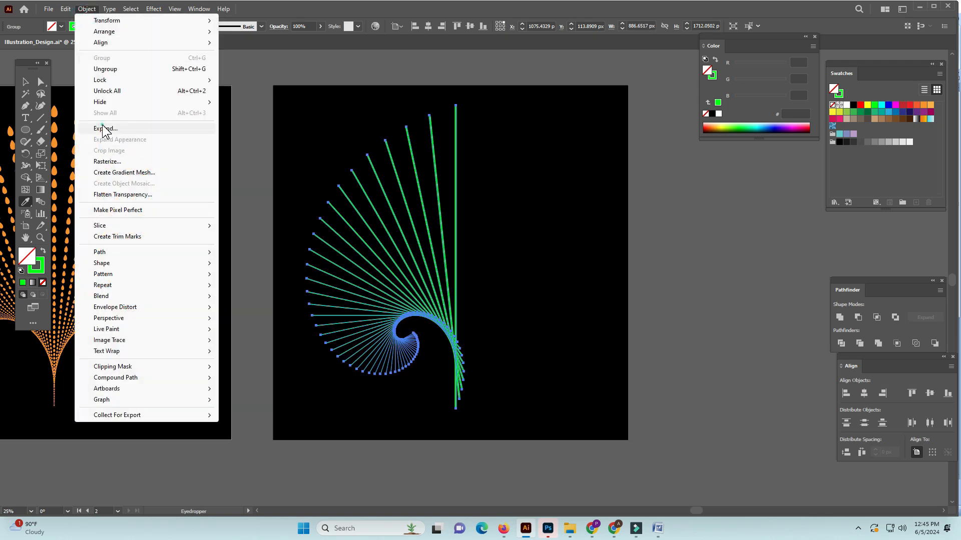
left_click(131, 128)
left_click(376, 276)
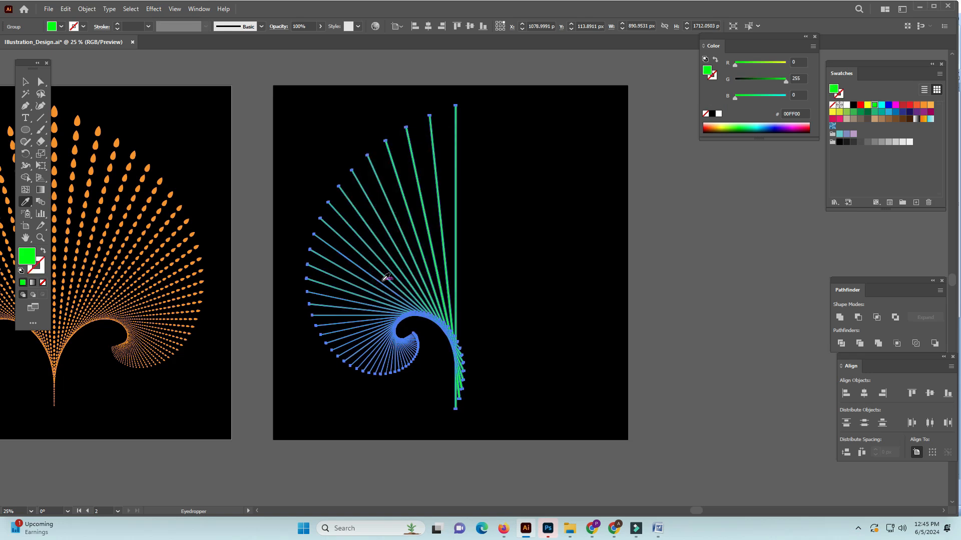
Step: Erase the line ends protruding past the outer side of the vertical stem with the Shape Builder tool
left_click(429, 298, "ctrl")
left_click(429, 297, "ctrl")
left_click_drag(567, 359, 265, 250)
left_click(314, 254, "ctrl")
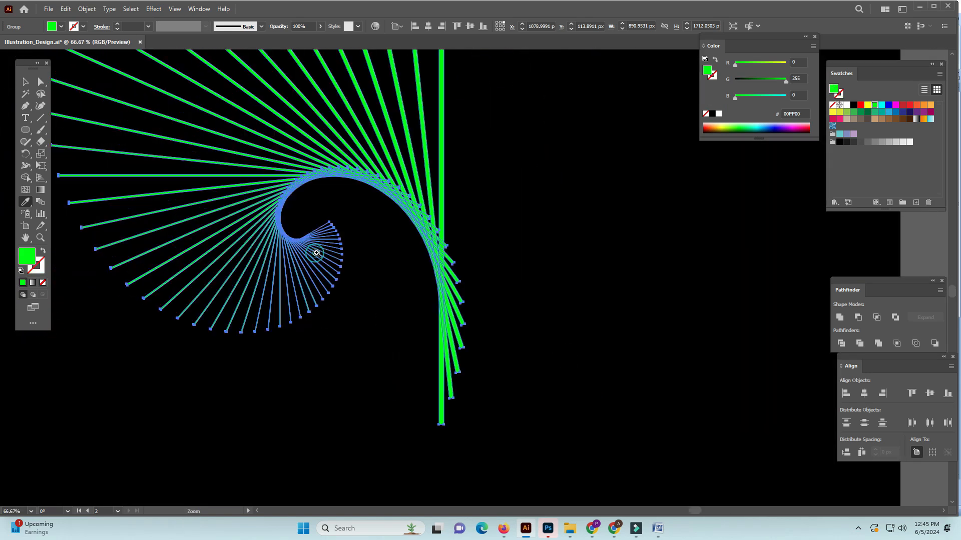
left_click_drag(389, 279, 166, 227)
left_click(27, 178)
left_click_drag(311, 270, 614, 318)
left_click(510, 205, "ctrl")
left_click(510, 205, "ctrl")
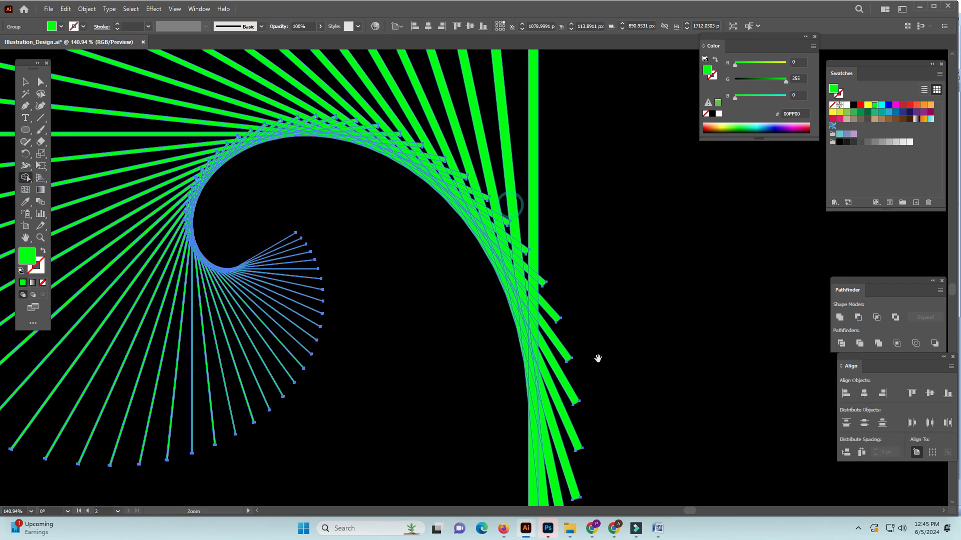
left_click_drag(598, 358, 578, 263)
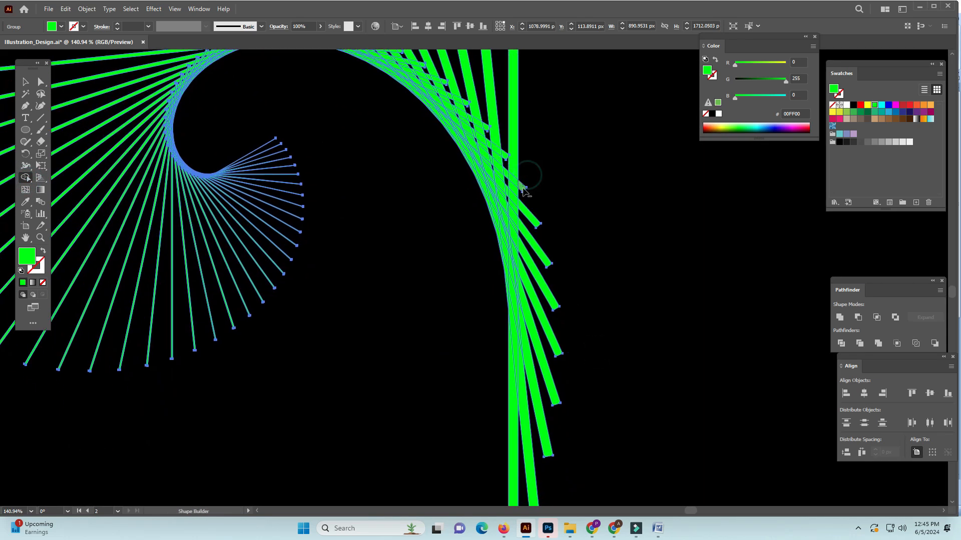
mouse_move(535, 203)
left_mouse_down()
mouse_move(548, 351)
mouse_move(528, 481)
left_mouse_up()
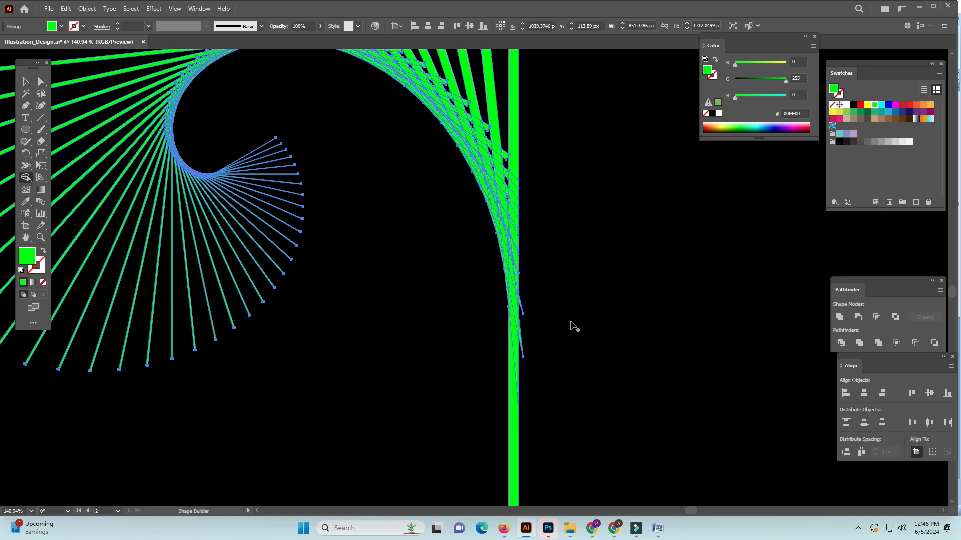
Step: Erase the small leftover slivers beside the lower part of the vertical stem with the Shape Builder tool
scroll(570, 326, "up", 5)
left_click_drag(535, 306, 529, 331, "alt")
left_click_drag(539, 414, 532, 444, "alt")
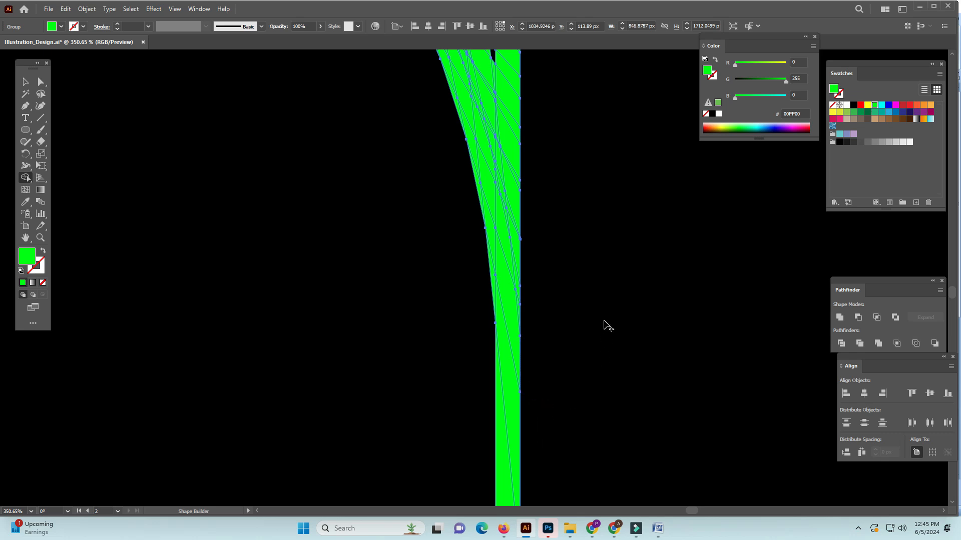
Step: Select the whole trimmed green half-pattern and create a copy of it reflected across the vertical axis
key("ctrl+minus")
key("ctrl+minus")
key("ctrl+minus")
key("ctrl+minus")
key("ctrl+minus")
key("ctrl+minus")
key("ctrl+minus")
key("ctrl+minus")
left_click_drag(605, 322, 462, 275)
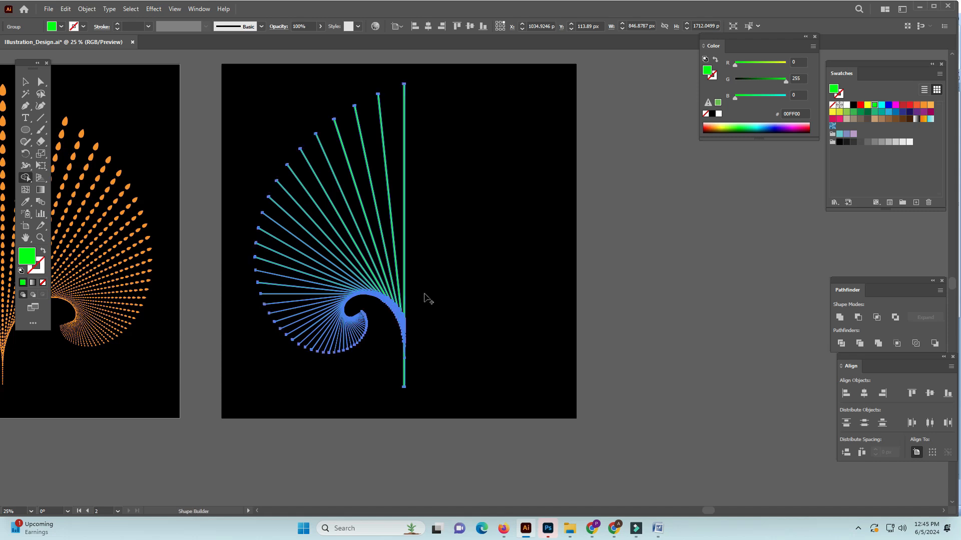
left_click(87, 11)
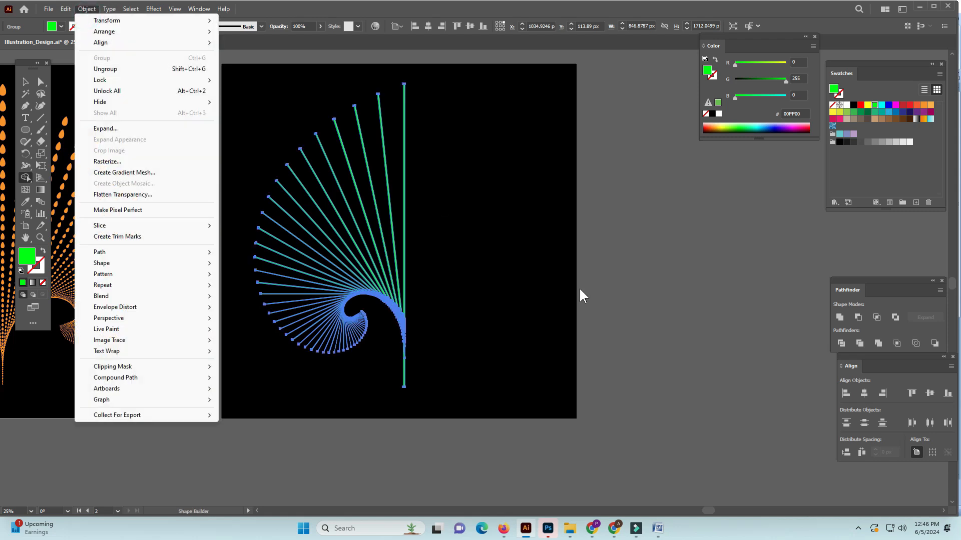
left_click(499, 272)
left_click(498, 273, "ctrl")
left_click_drag(464, 76, 233, 426)
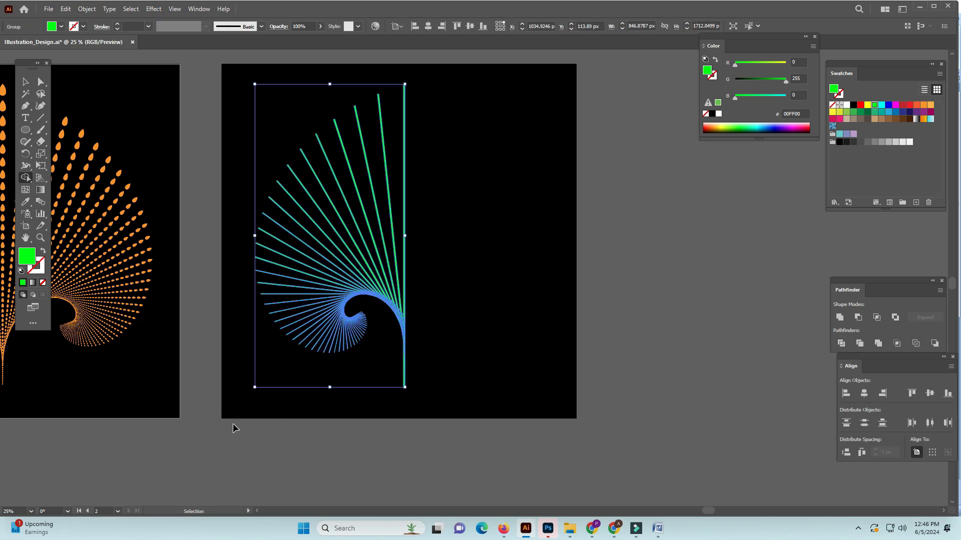
right_click(358, 205)
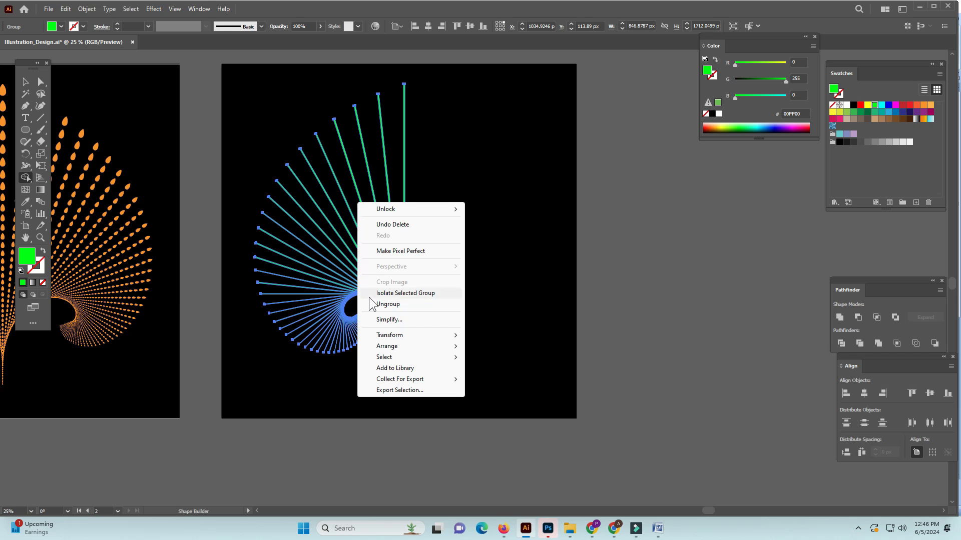
mouse_move(388, 337)
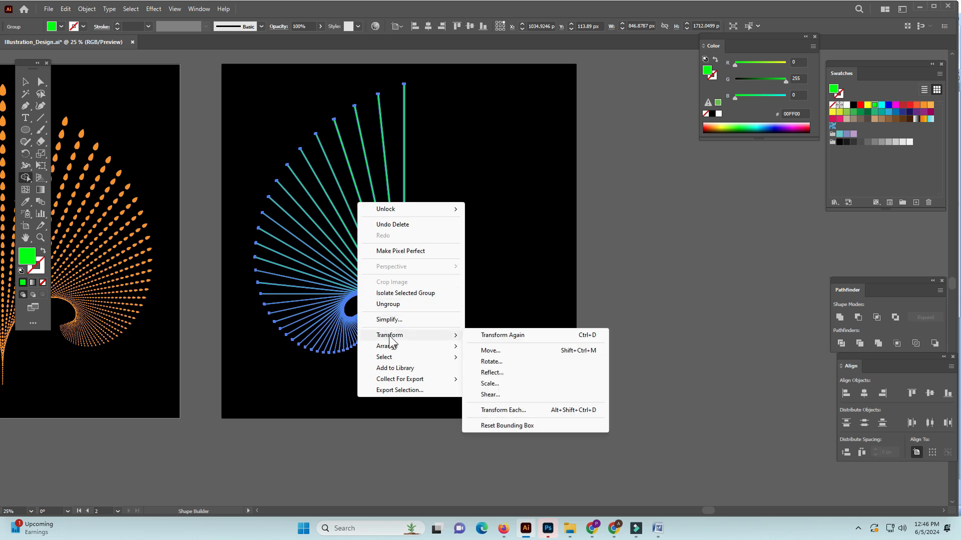
left_click(491, 373)
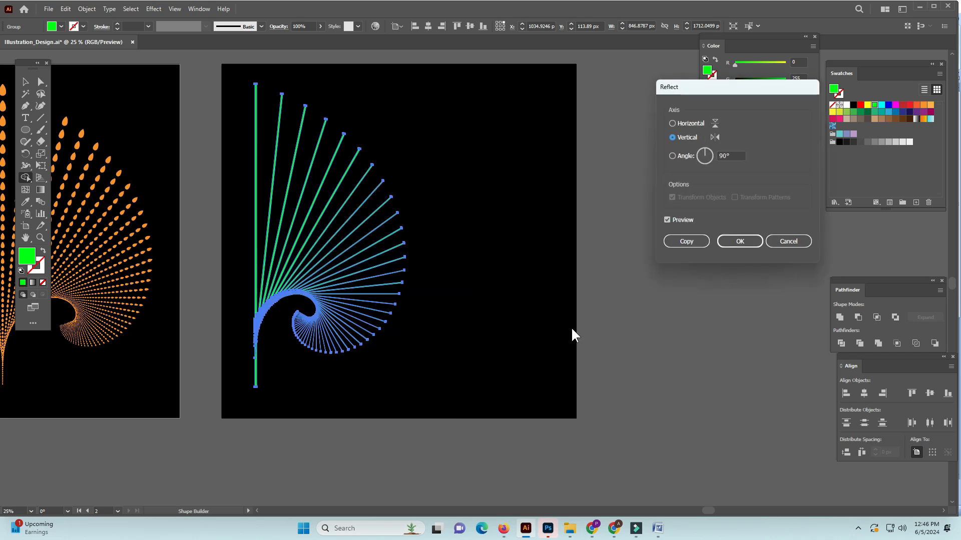
left_click(685, 242)
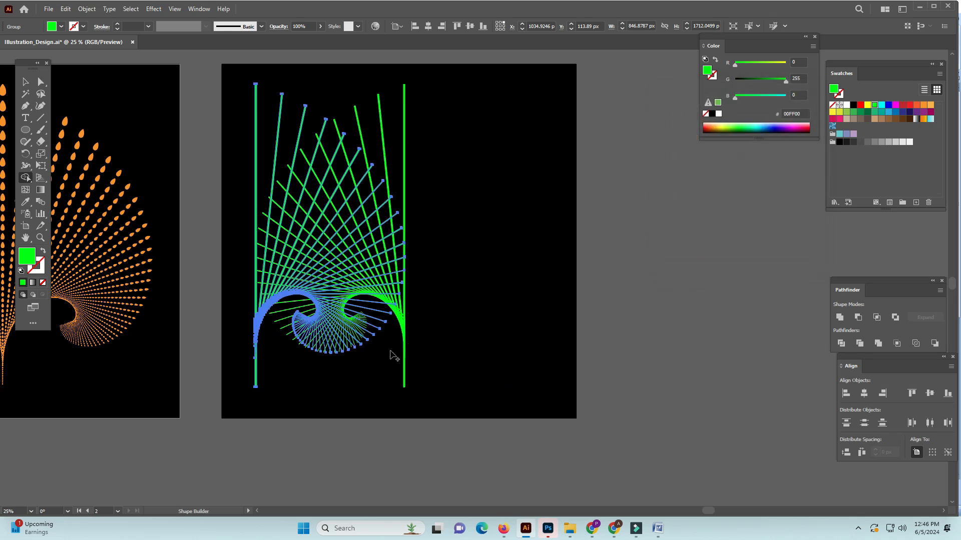
Step: Move the mirrored copy sideways until its vertical stem overlaps the original's stem, and deselect it
left_click(25, 82)
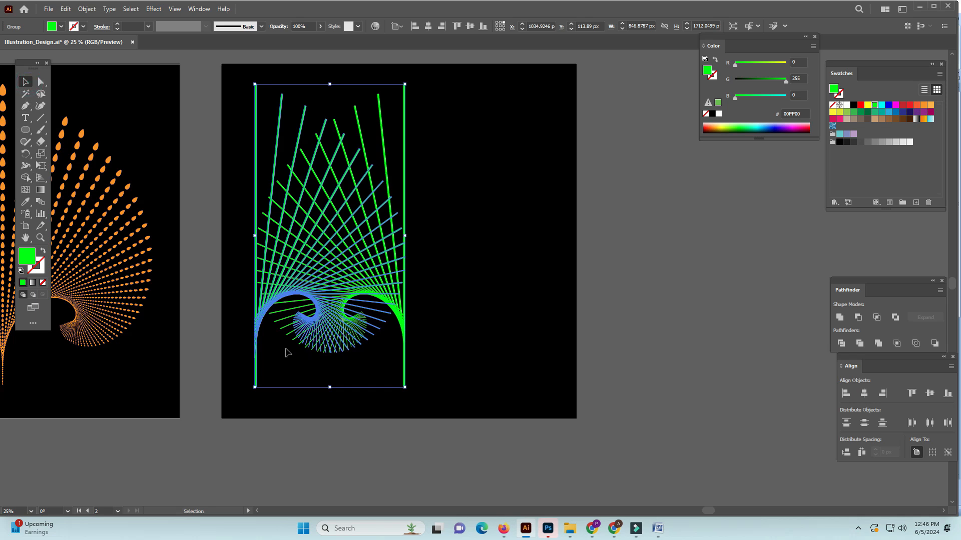
left_click_drag(258, 327, 406, 329)
left_click(639, 397)
Step: Review the orange and green illustrations side by side on their artboards
key("ctrl+minus")
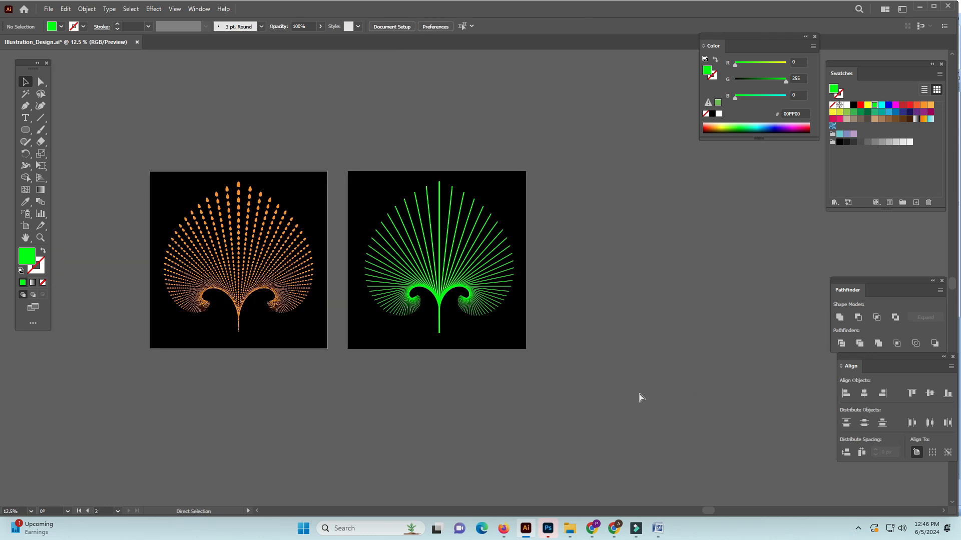
key("ctrl+minus")
left_click_drag(561, 373, 455, 388)
left_click(502, 346, "ctrl")
left_click_drag(482, 342, 506, 403)
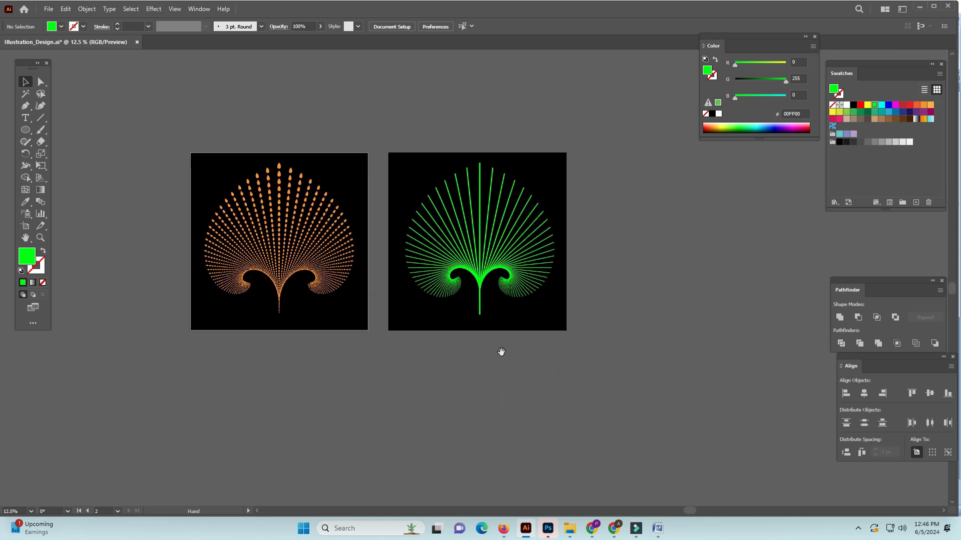
left_click_drag(504, 352, 516, 389)
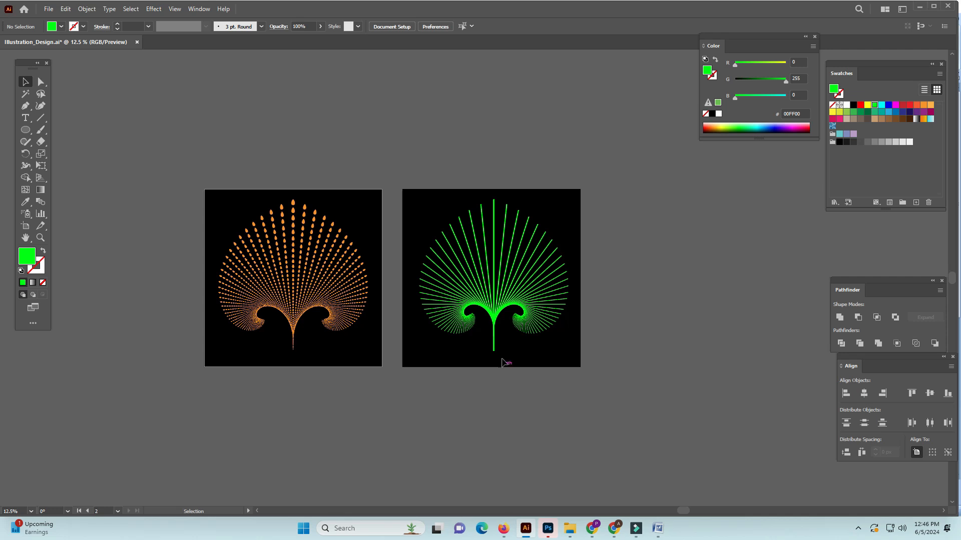
key("ctrl+space")
left_click(480, 362, "ctrl")
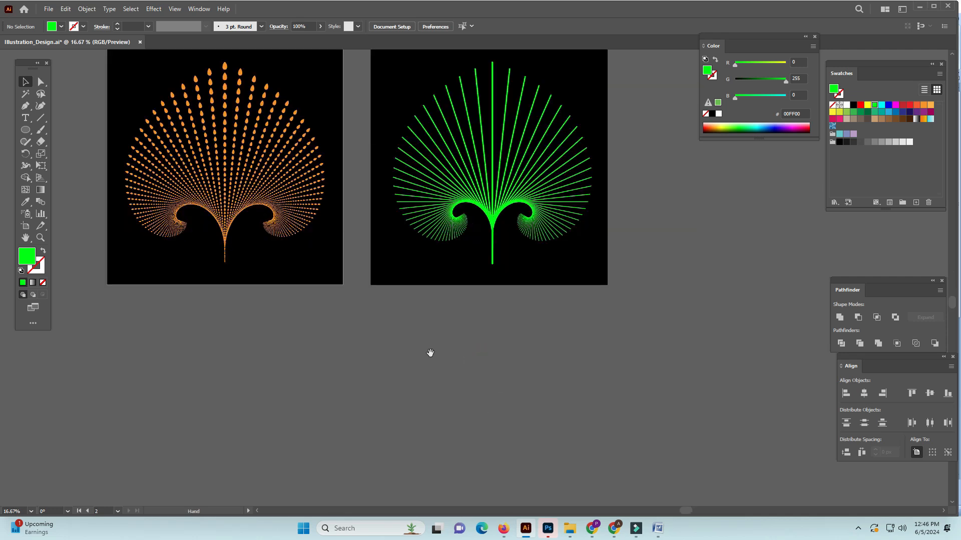
left_click_drag(429, 354, 519, 439)
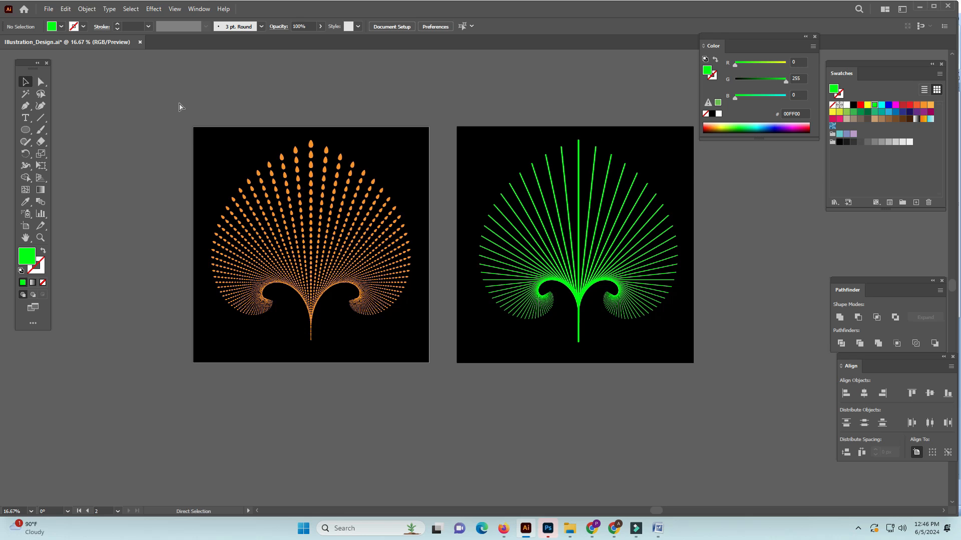
Step: Scale both illustrations down together to about 1705 px wide overall and move them onto the first artboard
left_click_drag(405, 265, 384, 274)
left_click_drag(79, 61, 684, 393)
left_click_drag(657, 353, 554, 295)
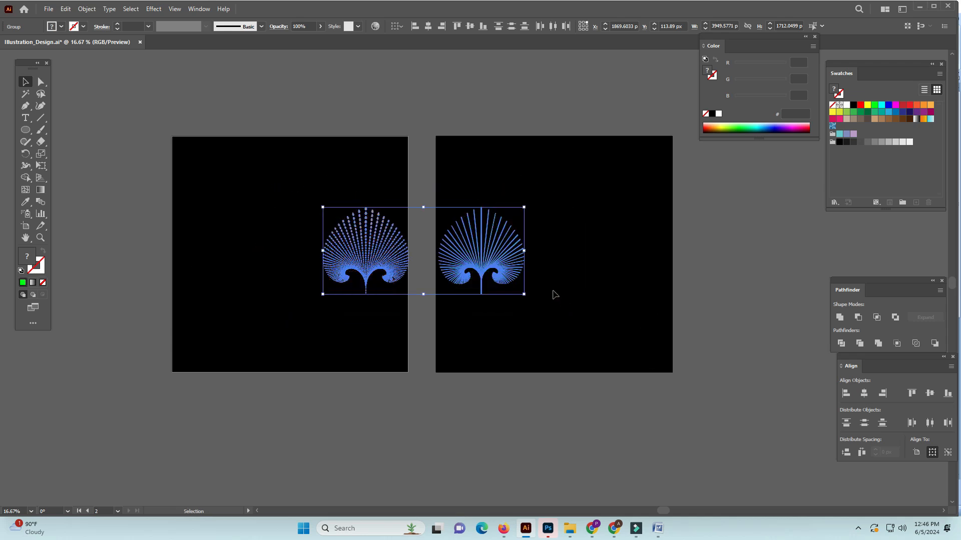
left_click_drag(502, 257, 365, 256)
left_click(576, 366)
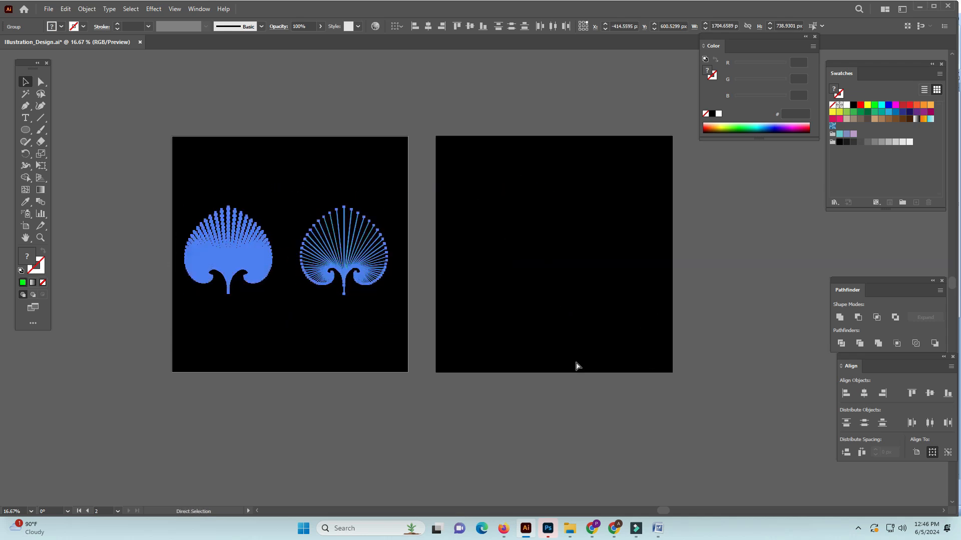
left_click(576, 363, "ctrl")
left_click_drag(437, 335, 417, 323)
left_click(402, 301, "ctrl")
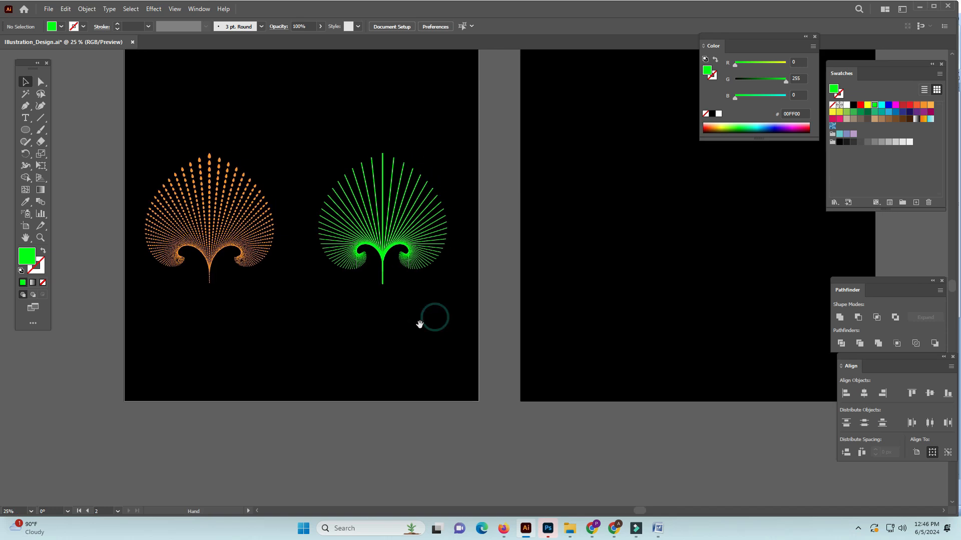
Step: Delete the empty second artboard with the Artboard tool
key("ctrl+minus")
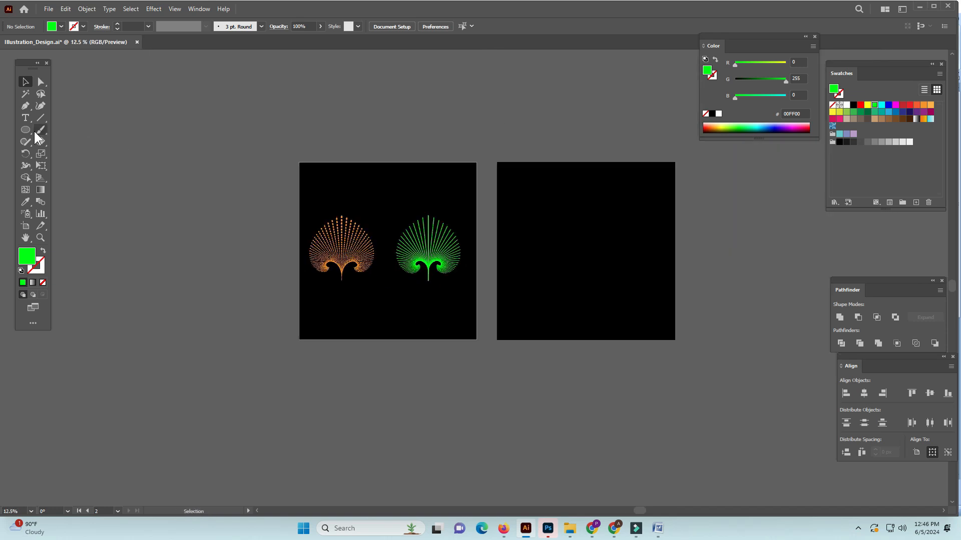
left_click(25, 226)
left_click(588, 300)
key("Delete")
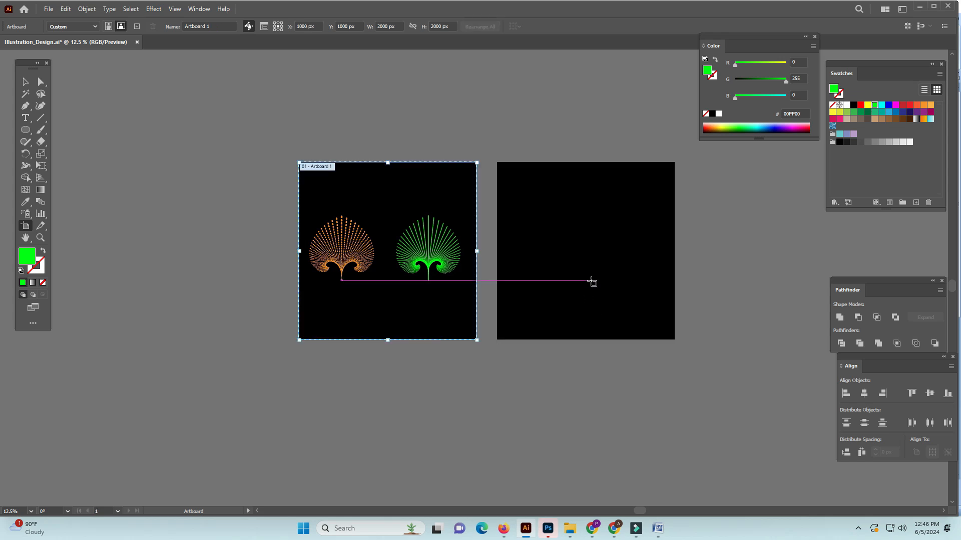
left_click(592, 279)
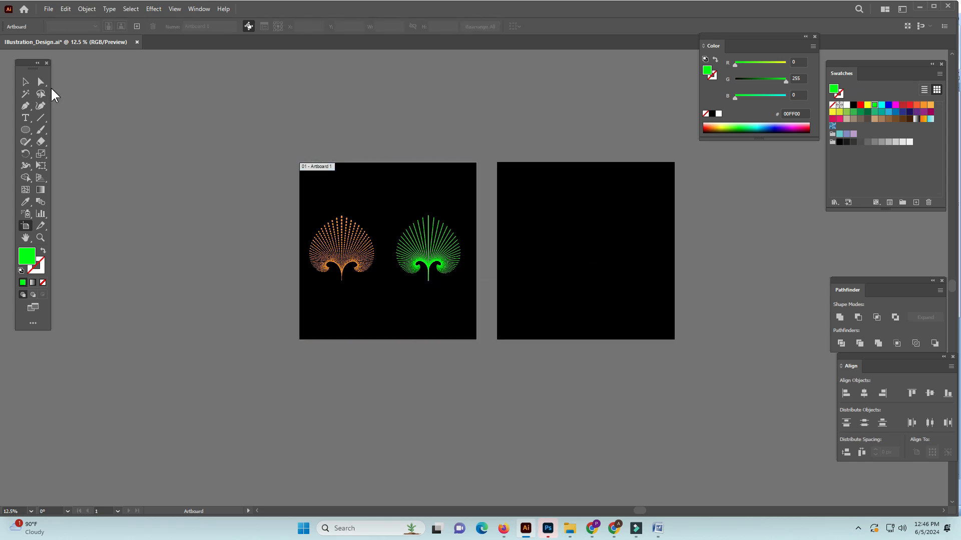
Step: Unlock the black background rectangles and delete the one outside the remaining artboard
key("ctrl+a")
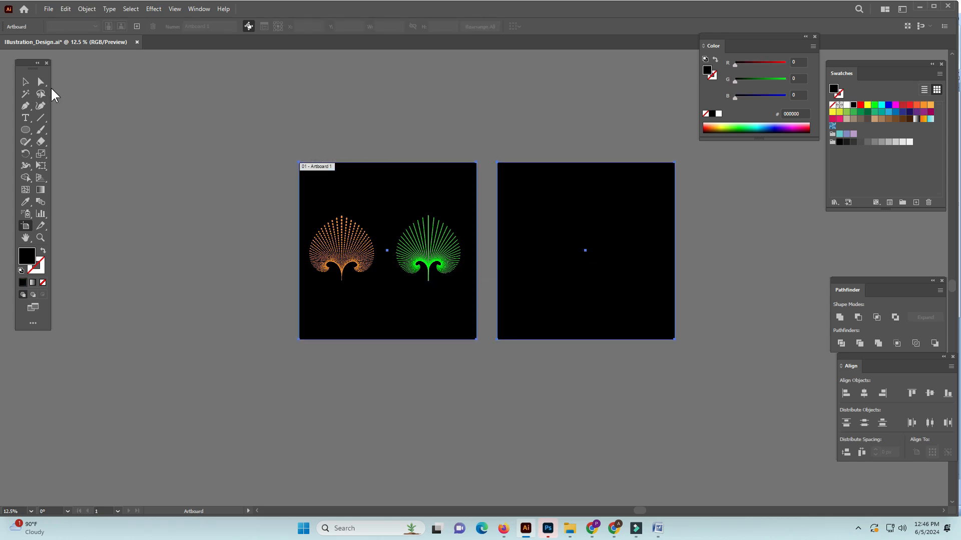
left_click(26, 82)
left_click(608, 280)
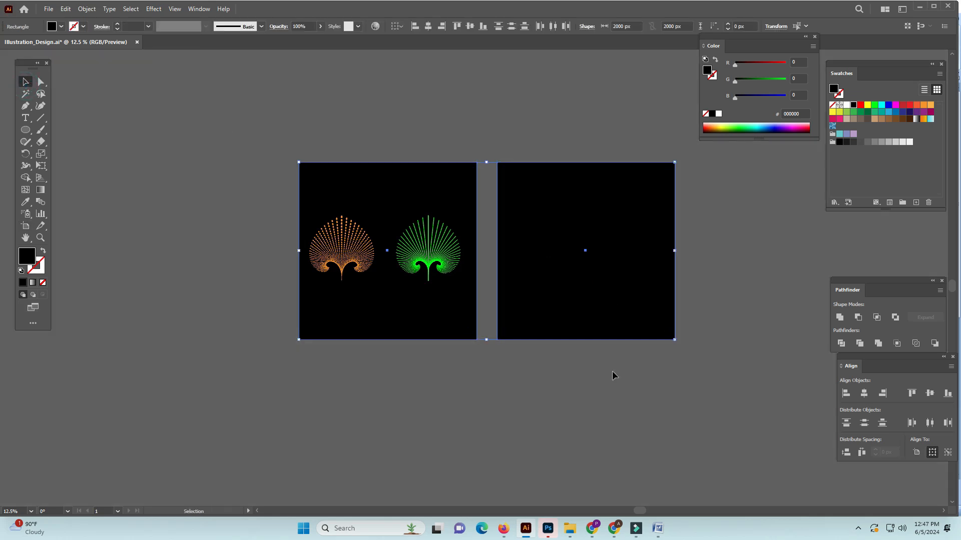
left_click(589, 406)
left_click(614, 318)
key("Delete")
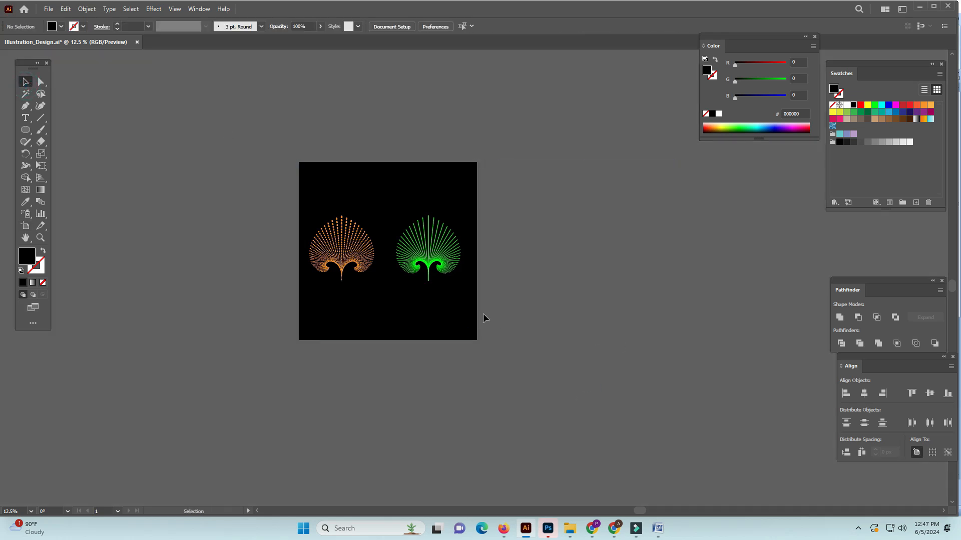
Step: Select the remaining black background rectangle behind the illustrations and lock it
left_click(435, 313)
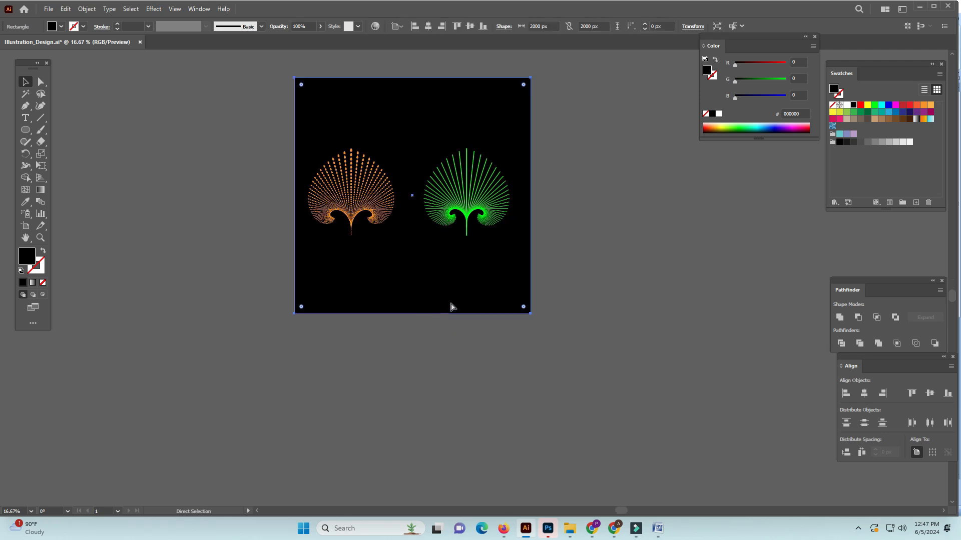
left_click(483, 284, "ctrl")
left_click_drag(483, 282, 540, 391)
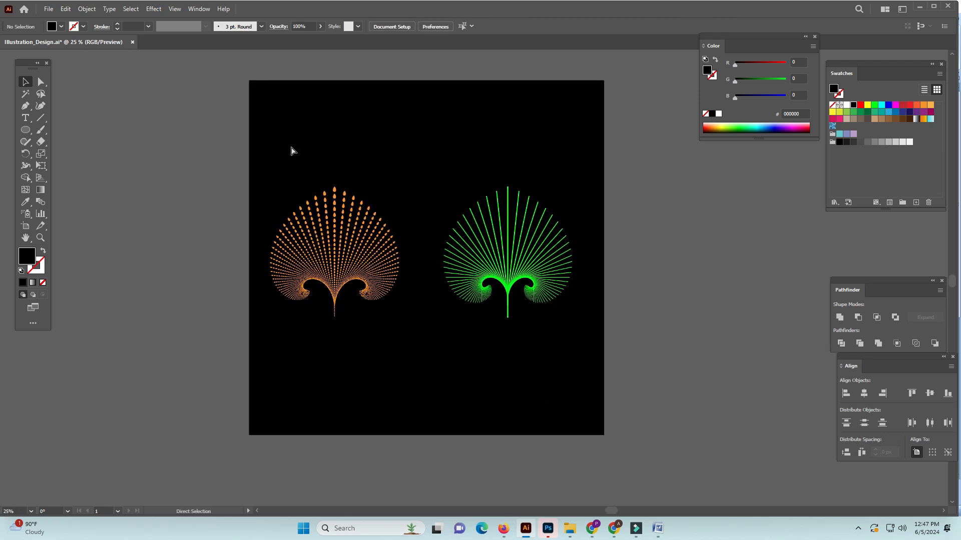
left_click_drag(492, 309, 487, 339)
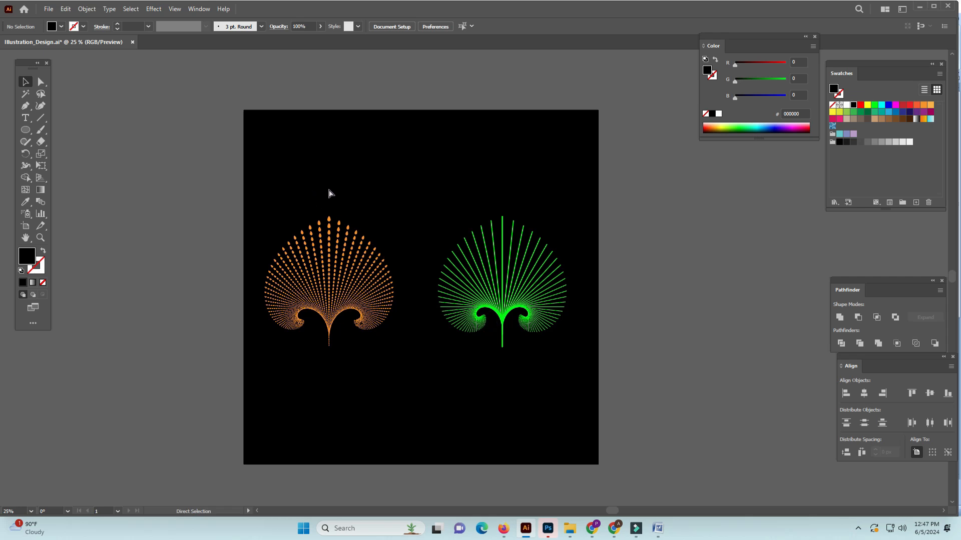
Step: Enlarge both illustrations together proportionally from their centre to about 1925 px wide overall, and deselect them
left_click_drag(237, 143, 641, 378)
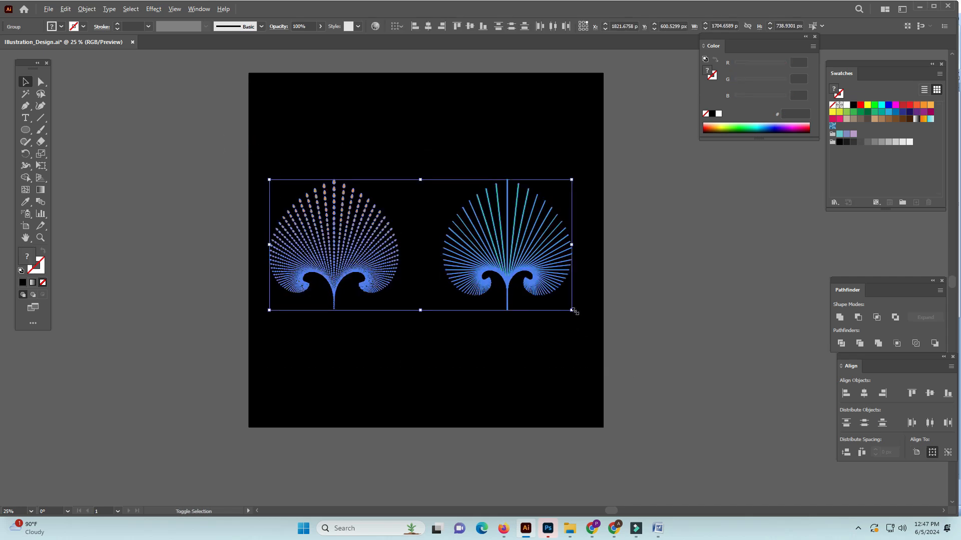
left_click_drag(571, 311, 588, 331)
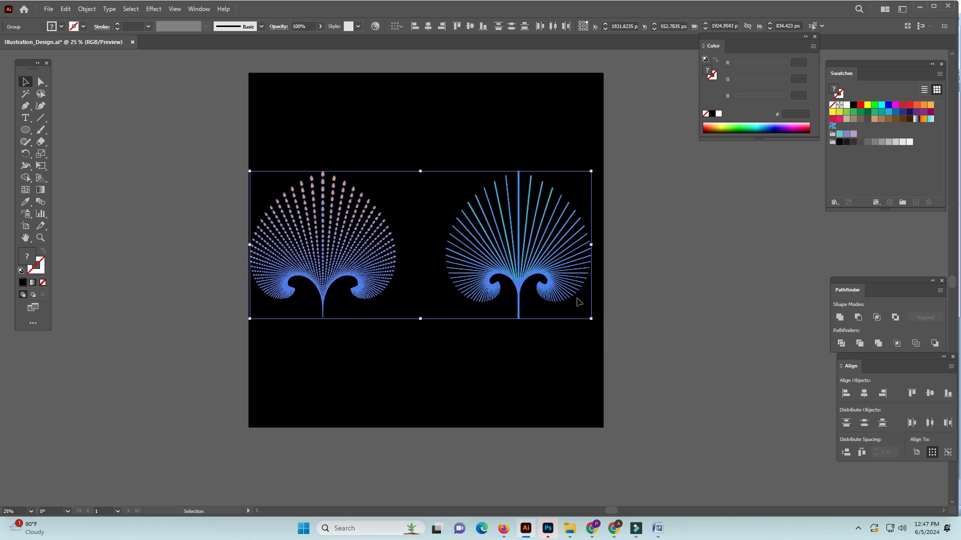
left_click(501, 410)
Step: Move the orange illustration horizontally closer to the green one and deselect it
mouse_move(240, 146)
left_mouse_down()
mouse_move(422, 343)
mouse_move(409, 347)
left_mouse_up()
left_click_drag(336, 278, 365, 266)
left_click(474, 392)
Step: Group the orange and green illustrations and centre the group horizontally and vertically on the artboard
left_click_drag(255, 145, 580, 361)
key("ctrl+g")
left_click(428, 27)
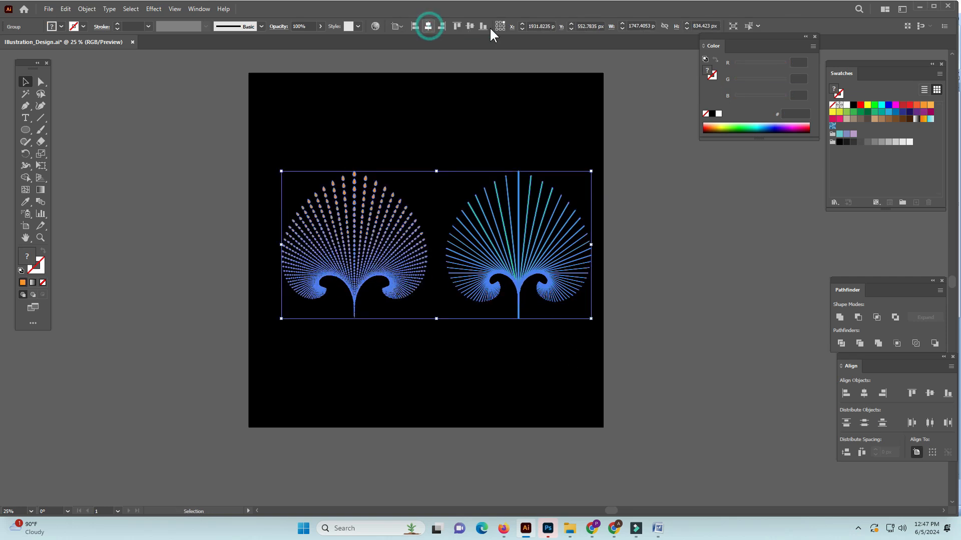
left_click(470, 26)
left_click(665, 326)
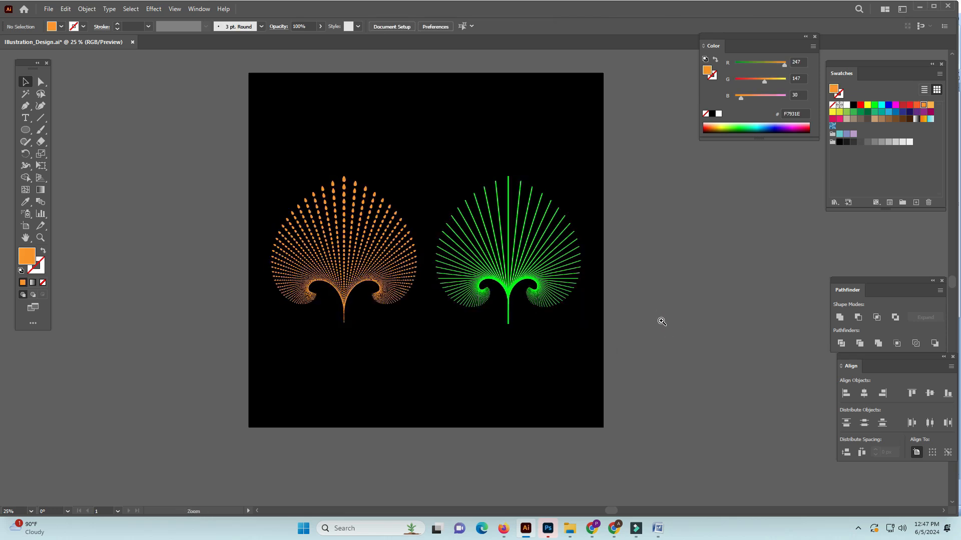
Step: Save the document as Illustration_Design in Adobe Illustrator format, replacing the existing file and accepting the save options
left_click_drag(541, 302, 570, 380)
left_click(548, 366, "ctrl")
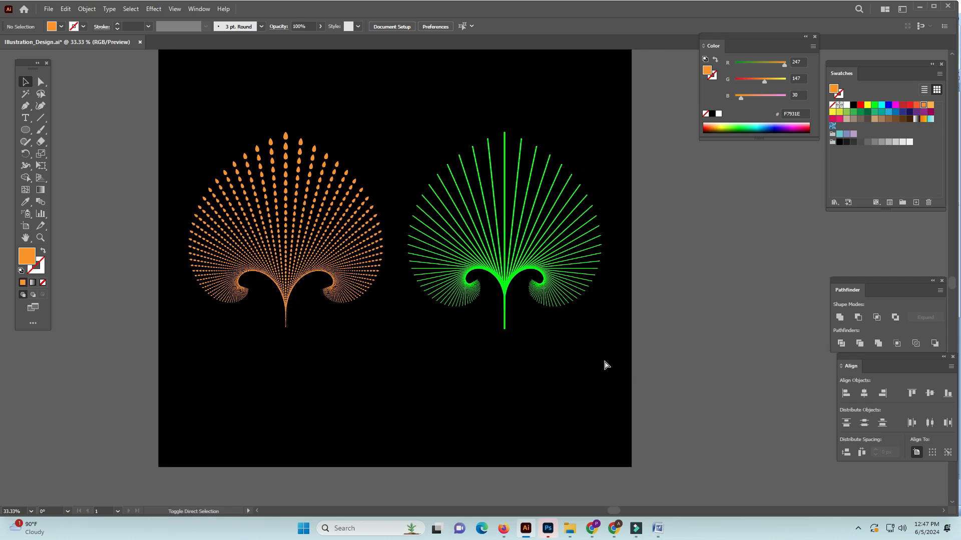
key("ctrl+shift+s")
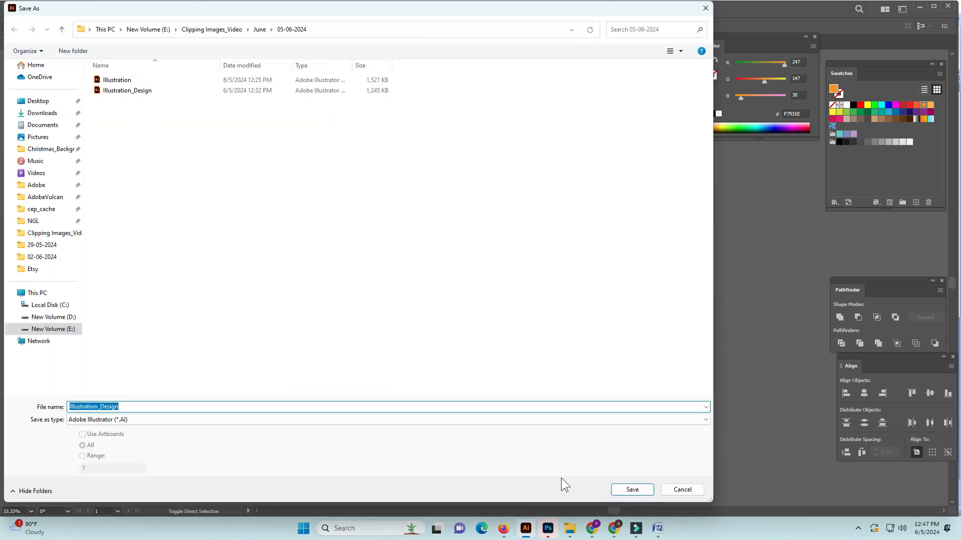
left_click(632, 490)
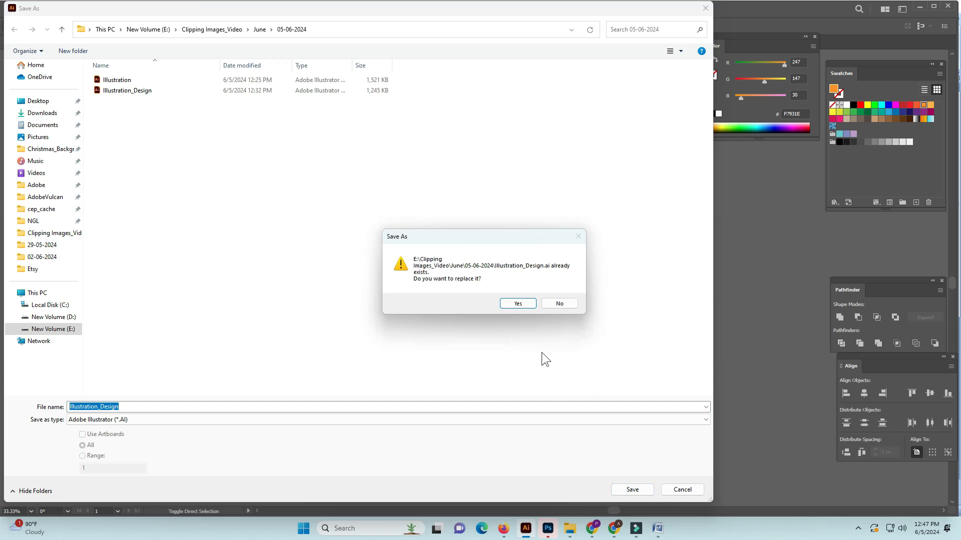
left_click(518, 304)
left_click(444, 358)
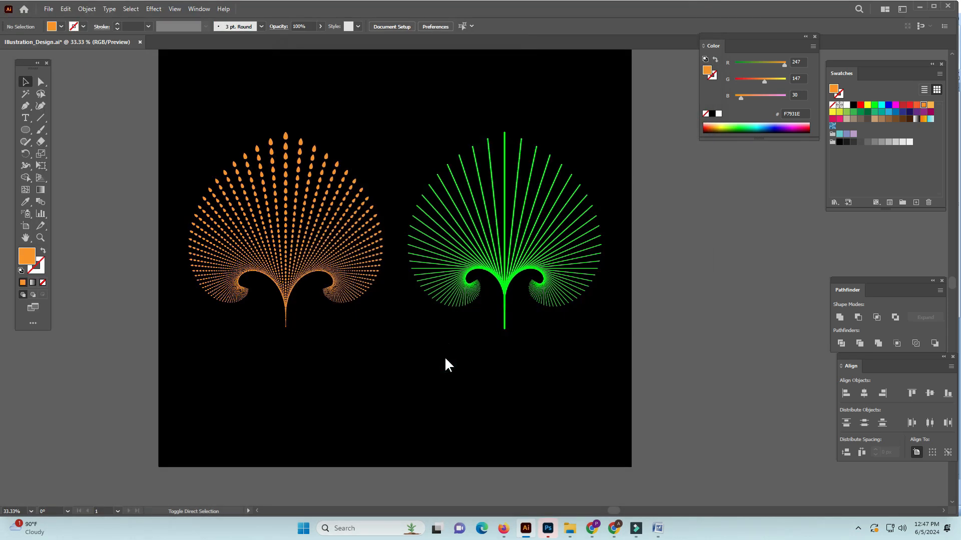
key("ctrl+minus")
key("ctrl+minus")
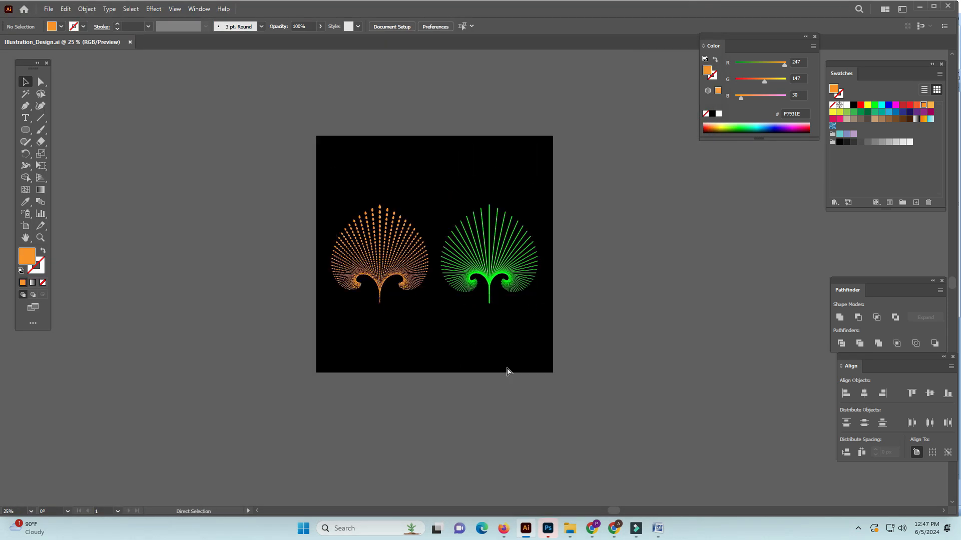
left_click_drag(509, 369, 448, 381)
key("space")
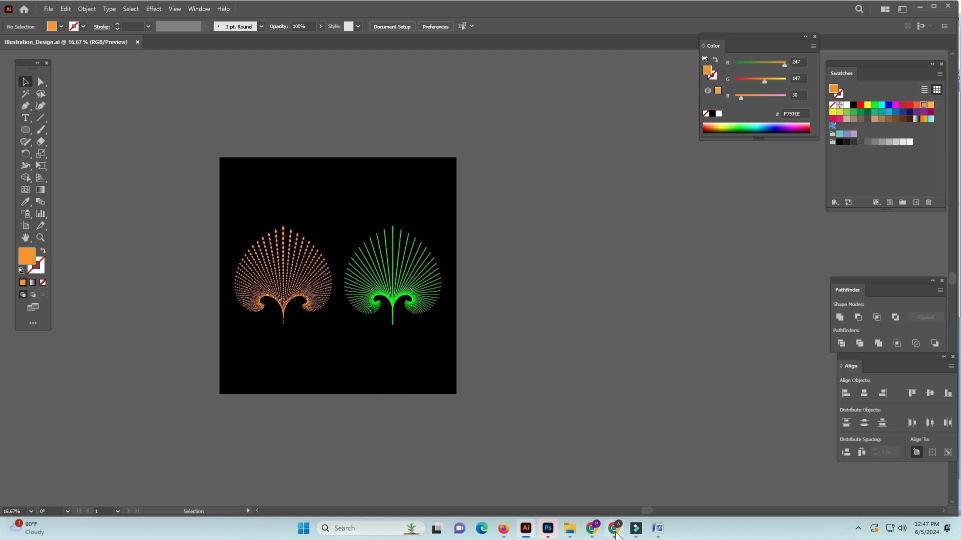
Step: Switch to Filmora9 and open its PC screen recorder
left_click(636, 528)
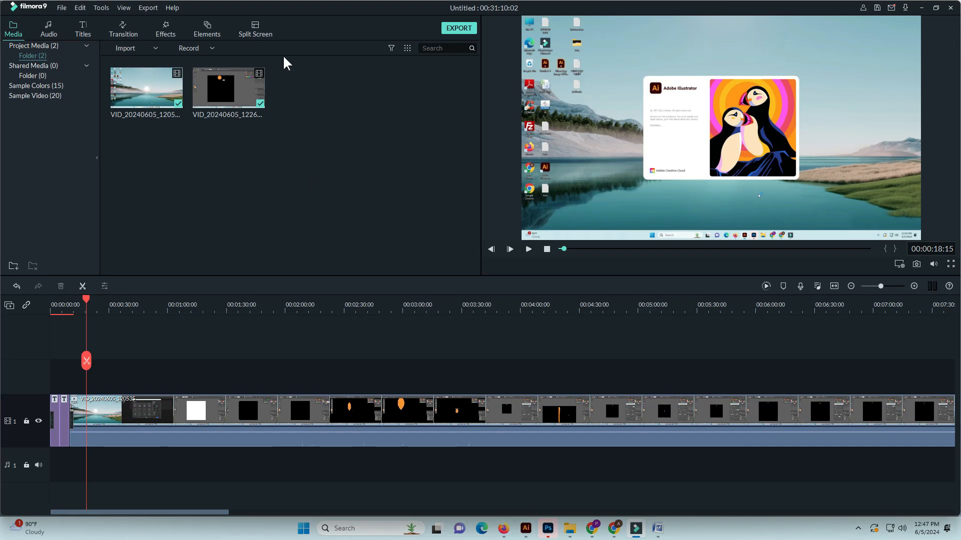
left_click(214, 50)
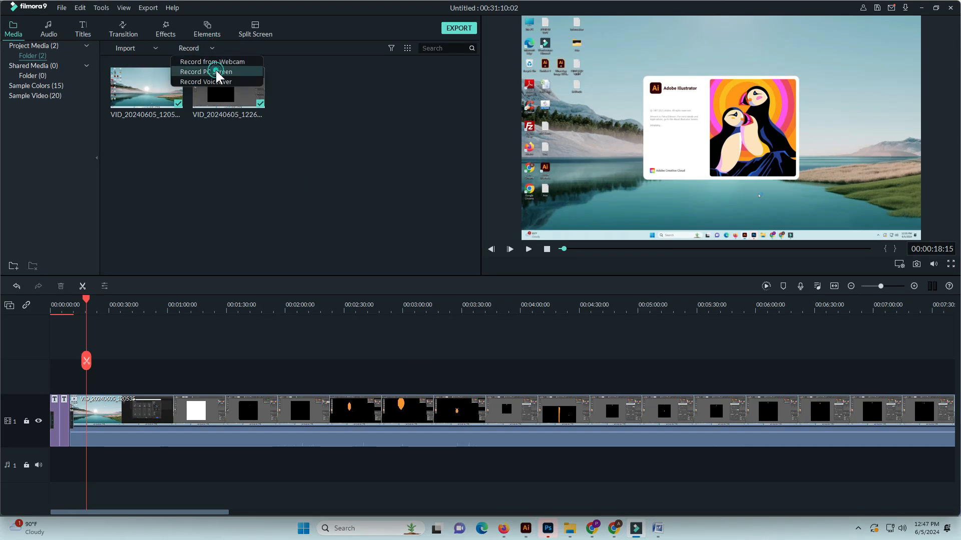
left_click(215, 72)
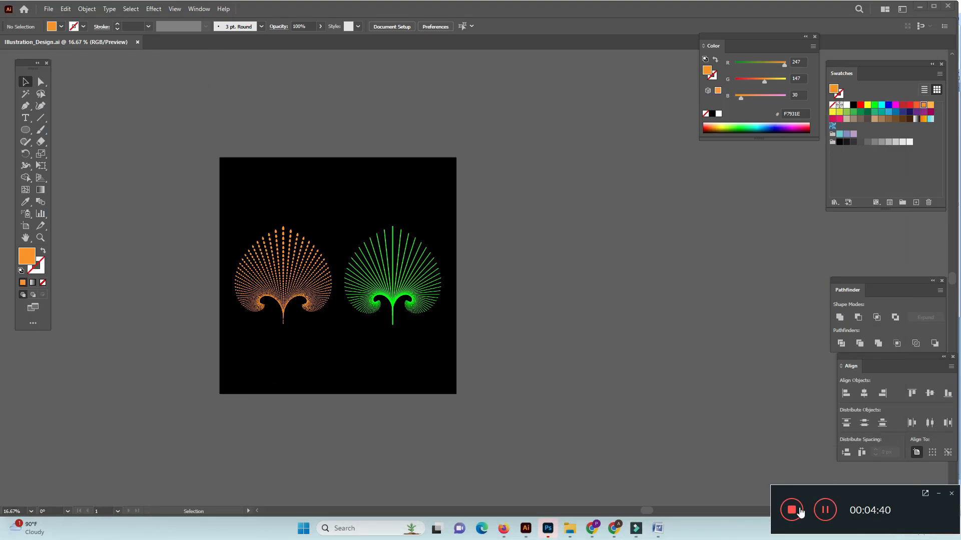